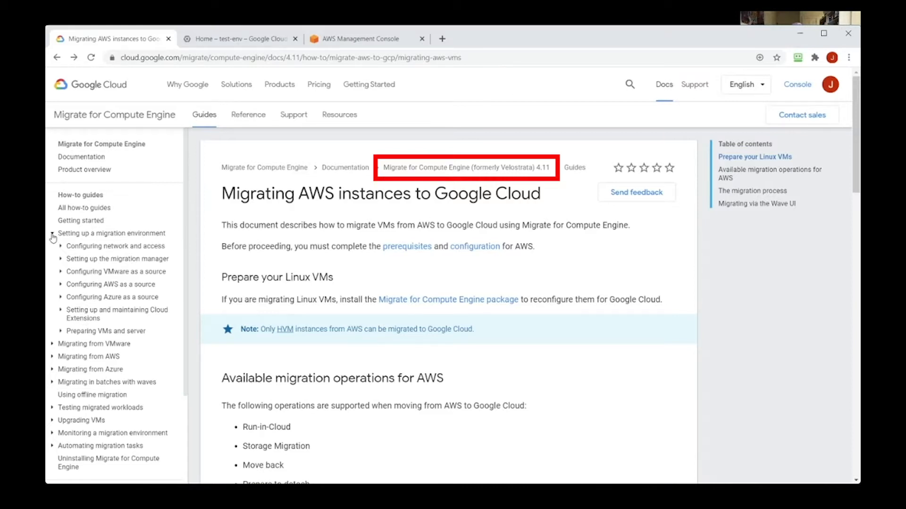
- Open 'Prerequisites for migrating AWS VMs' from 'Configuring AWS as a source' in a new tab
click(61, 284)
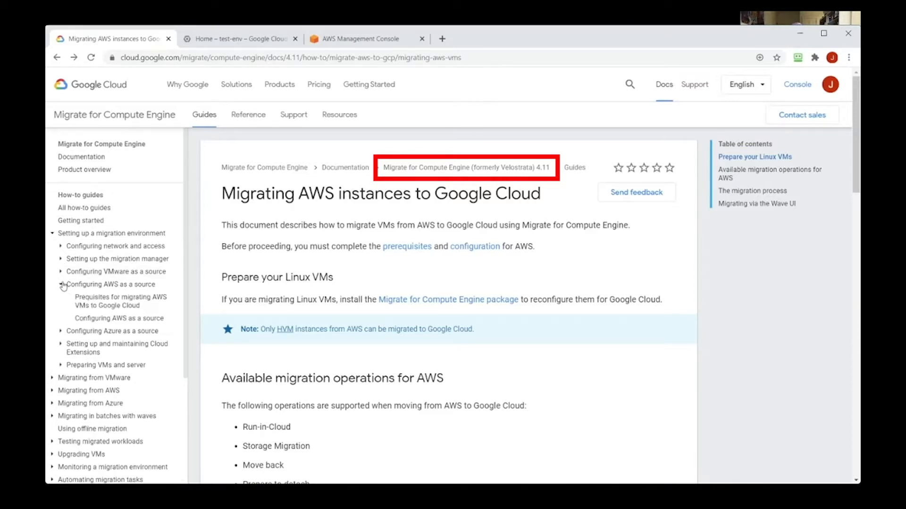
right_click(99, 302)
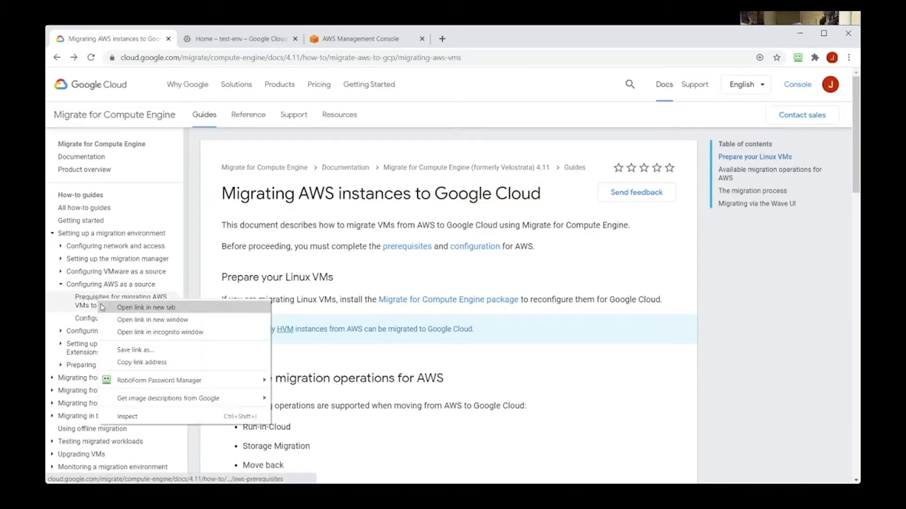
click(101, 307)
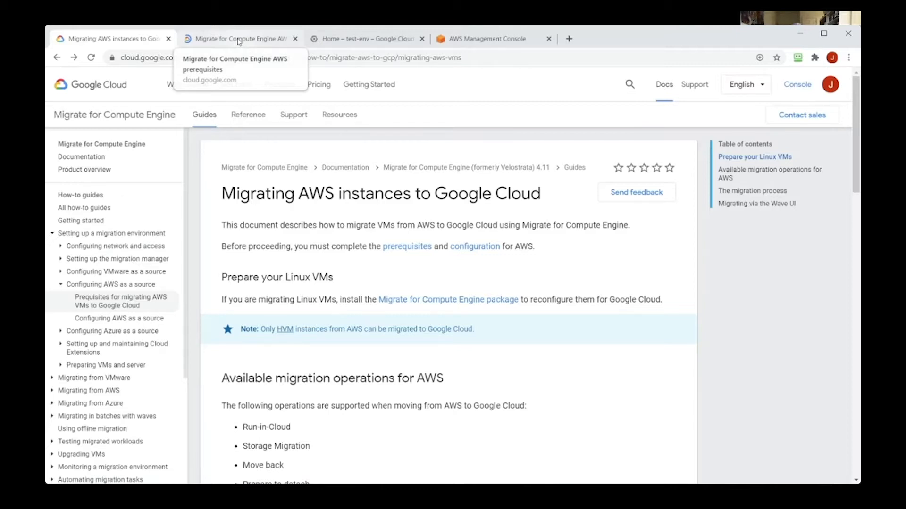
- From the prerequisites guide, follow the 'Downloads page' link to the Migrate for Compute Engine Downloads table
click(239, 40)
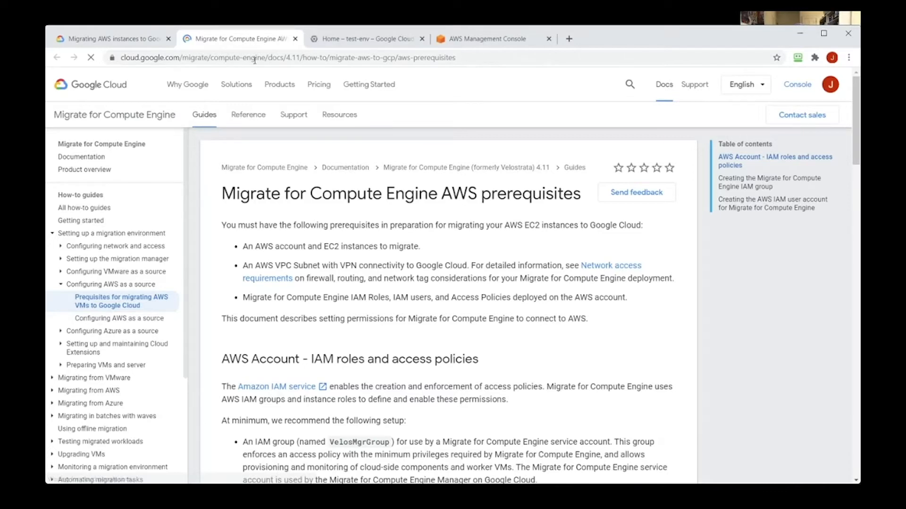
scroll(539, 319, down, 3)
scroll(539, 318, down, 2)
click(536, 336)
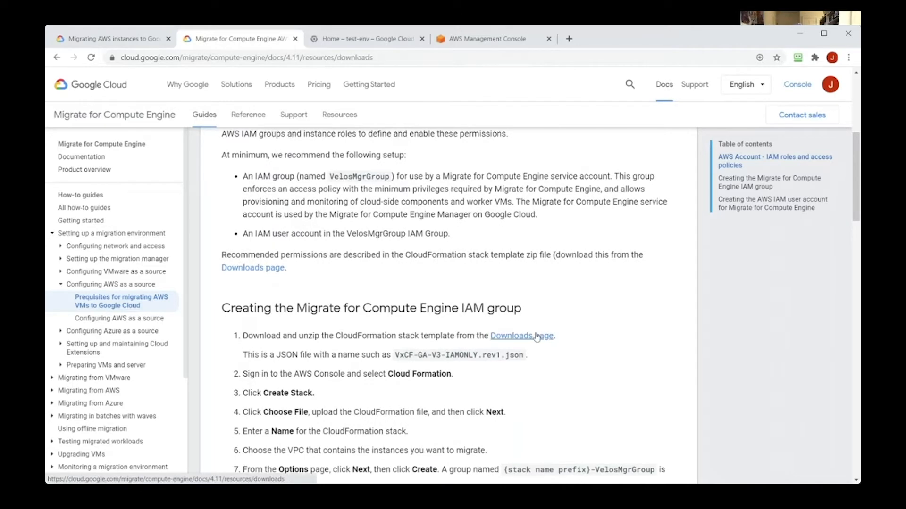
scroll(537, 337, down, 2)
scroll(528, 336, down, 1)
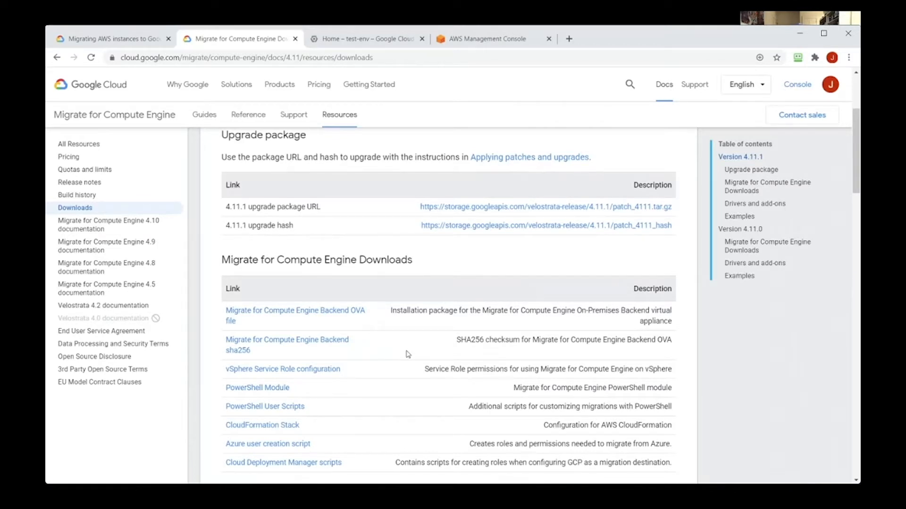
- Download CloudFormation.tar.gz and extract CloudFormation.tar from it into Downloads with 7-Zip
click(274, 424)
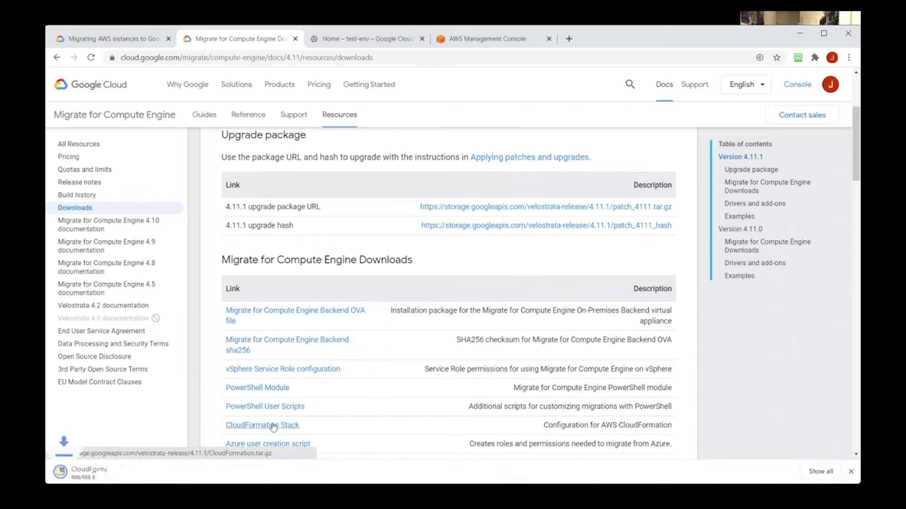
click(122, 471)
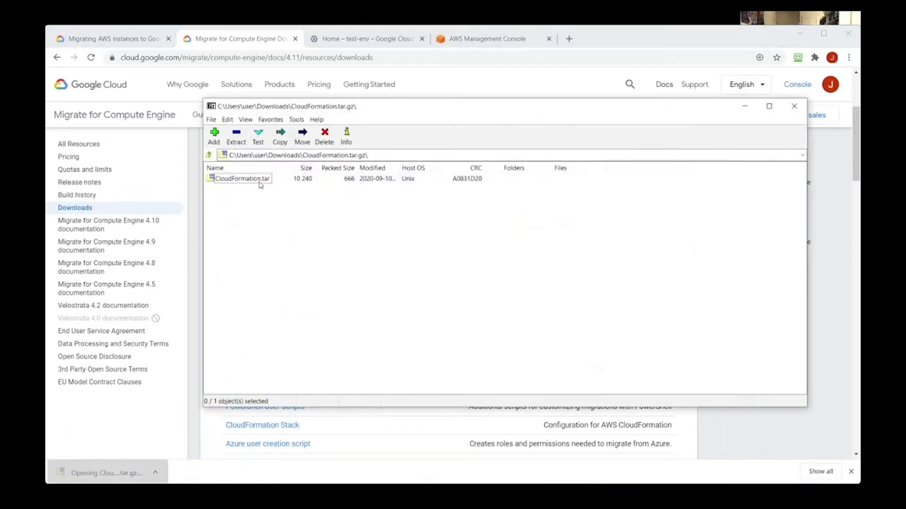
click(236, 137)
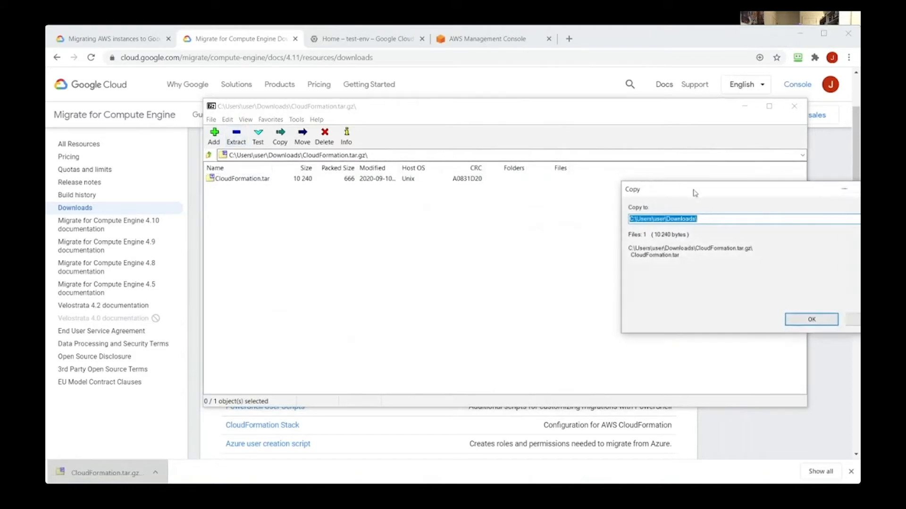
drag(701, 192, 521, 176)
click(636, 301)
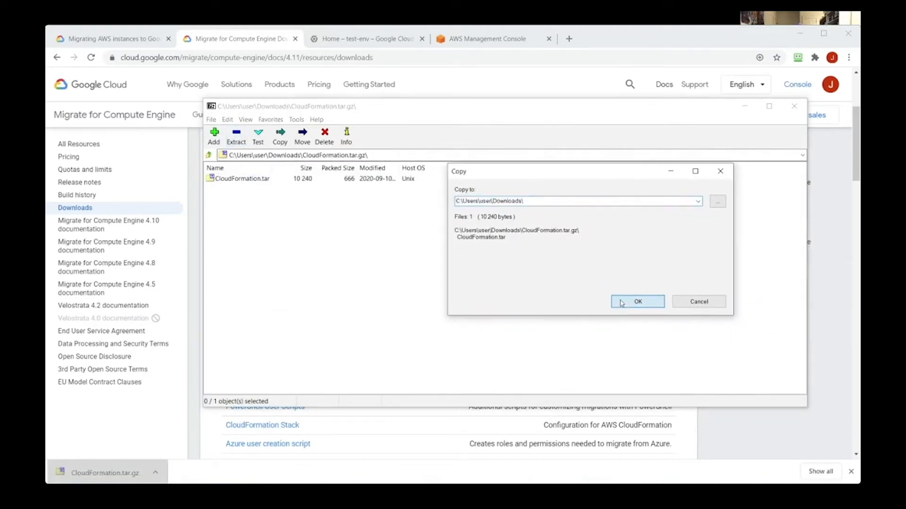
click(794, 106)
- Extract CloudFormation.tar with 7-Zip 'Extract Here' to get VxCF-GA-V3-IAMONLY.rev1.json, then minimize Explorer
key(alt+Tab)
click(370, 223)
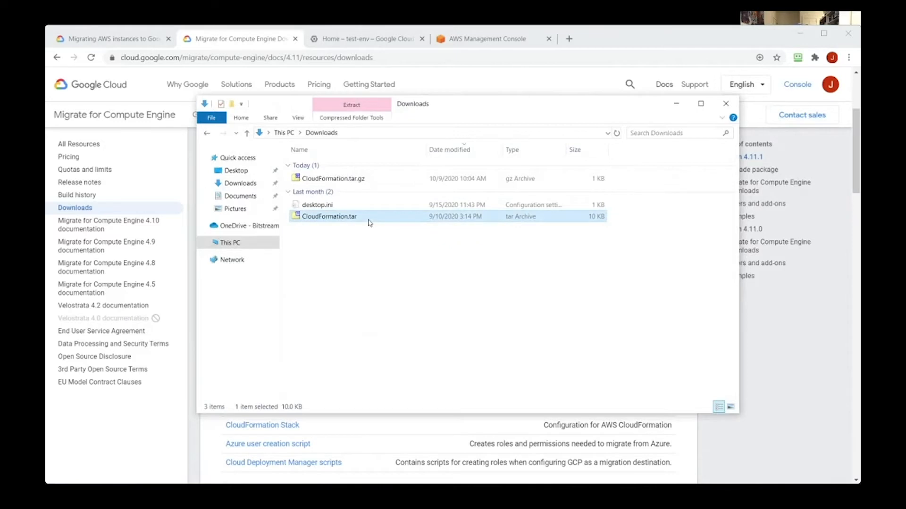
right_click(370, 221)
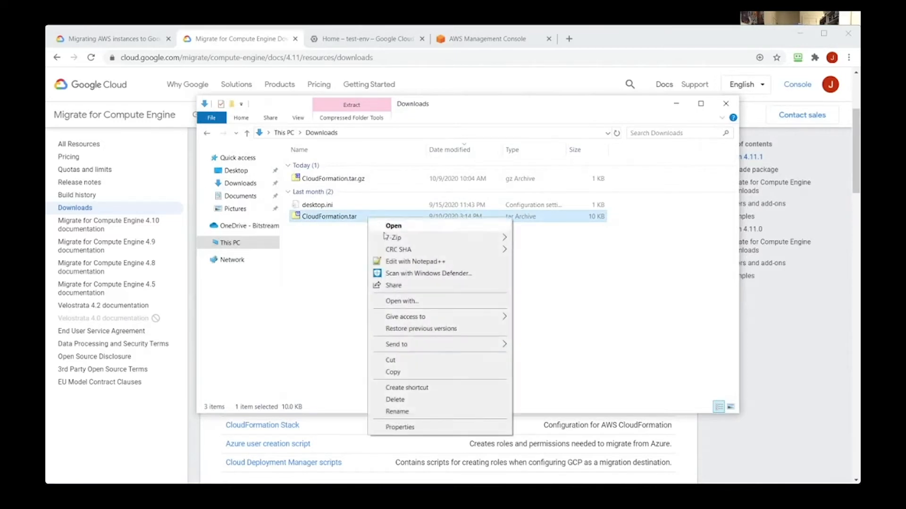
mouse_move(411, 238)
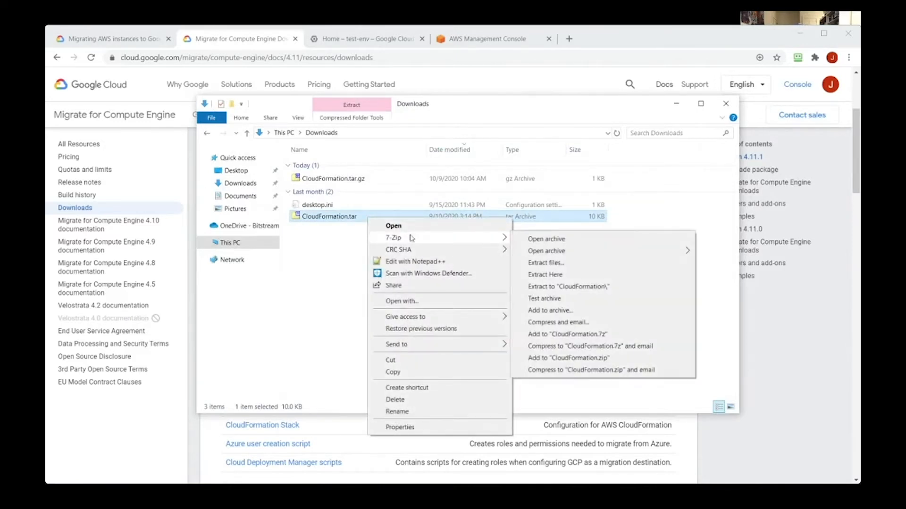
click(607, 274)
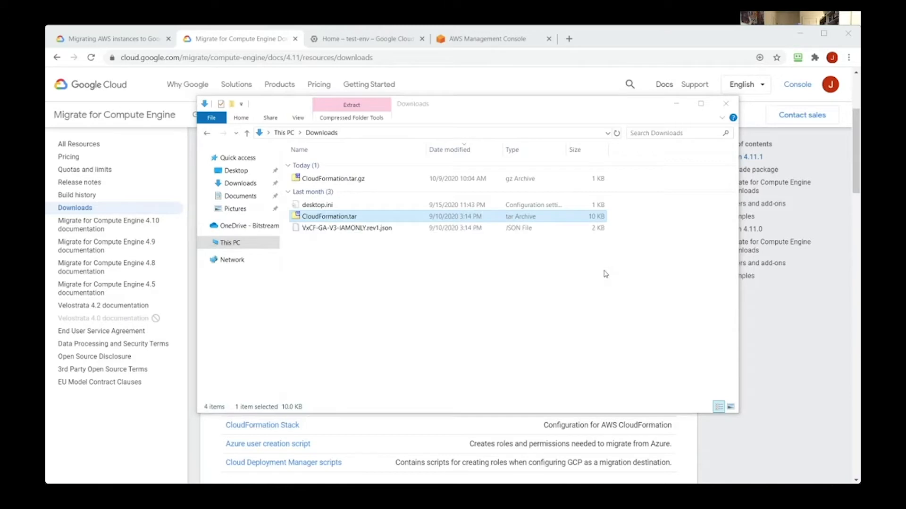
click(676, 105)
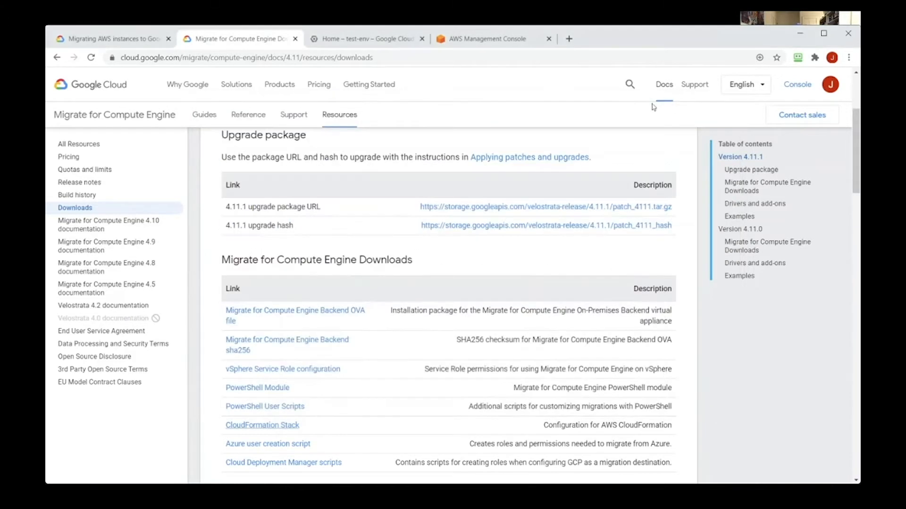
- Find and open the CloudFormation service in the AWS Management Console
click(491, 45)
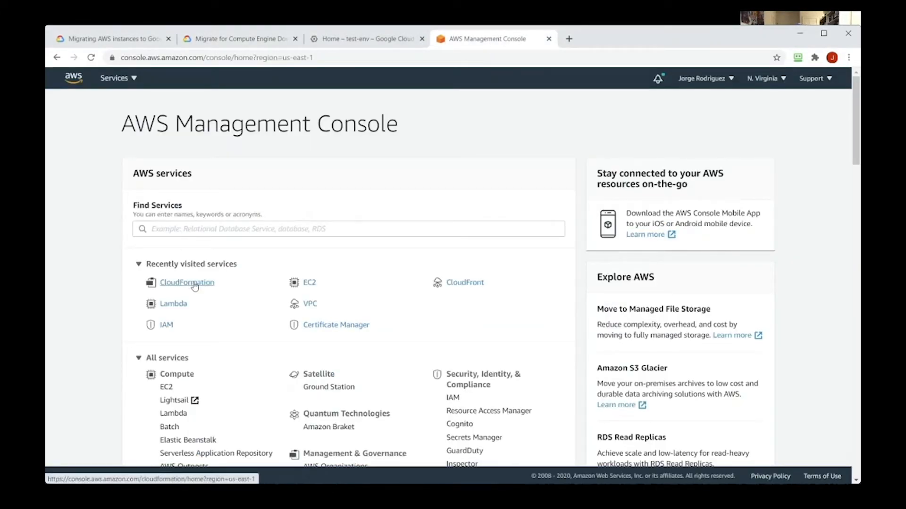
click(197, 229)
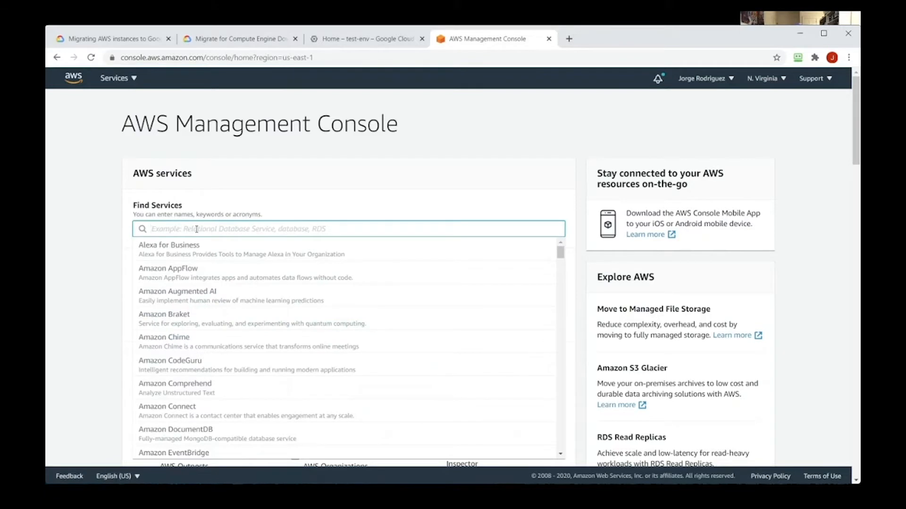
text(cloudfo)
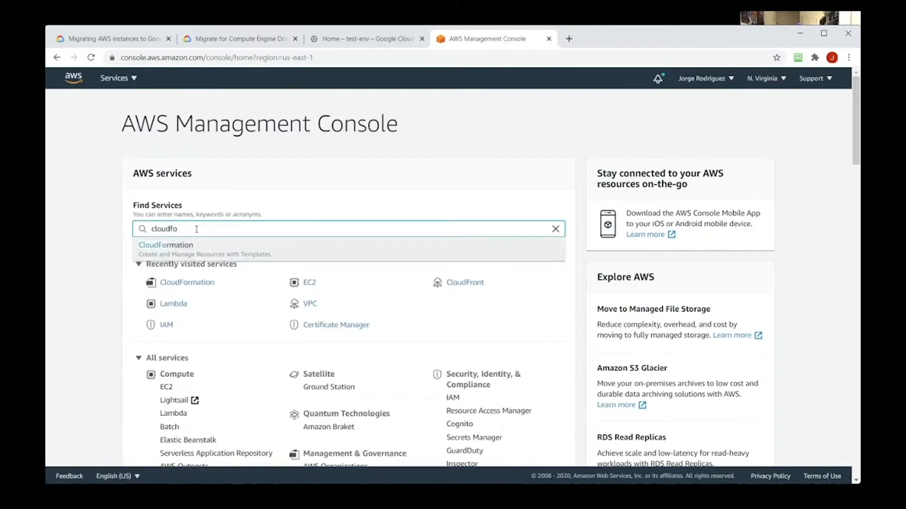
click(200, 250)
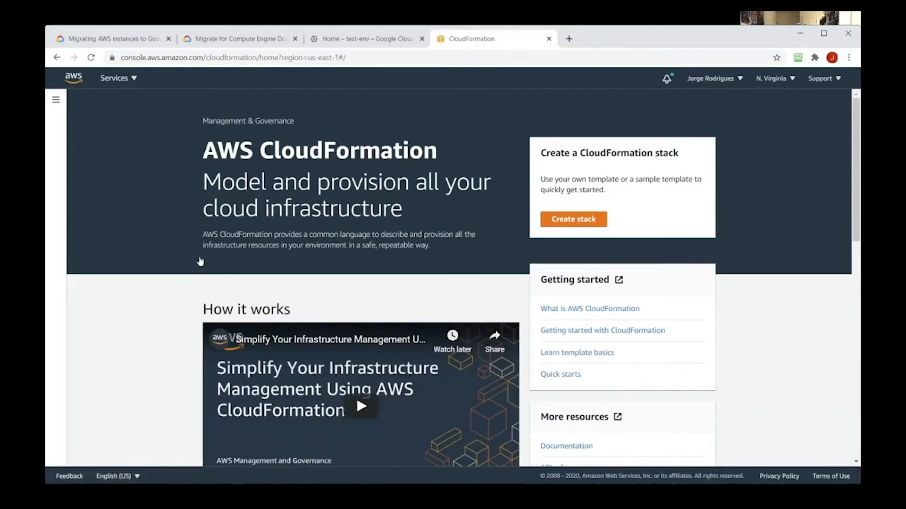
- Create a stack from the uploaded VxCF-GA-V3-IAMONLY.rev1.json template and continue to stack details
click(571, 220)
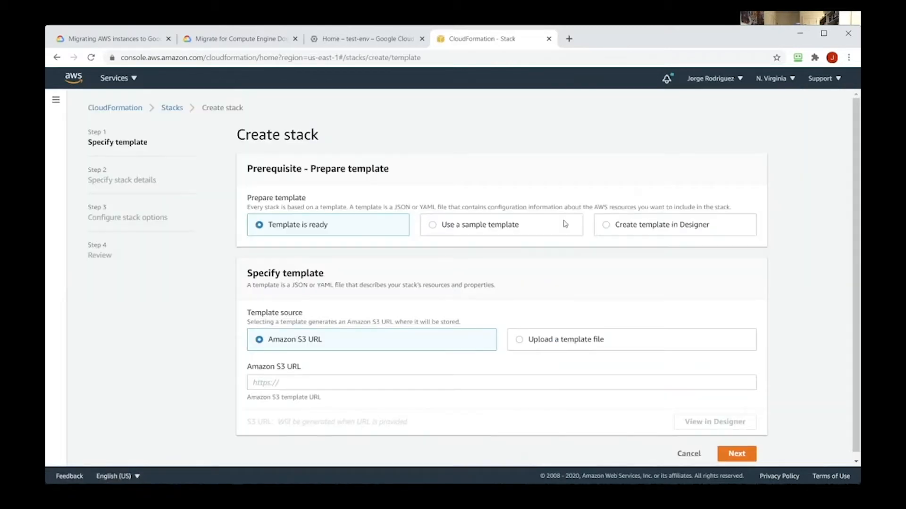
click(522, 342)
click(274, 383)
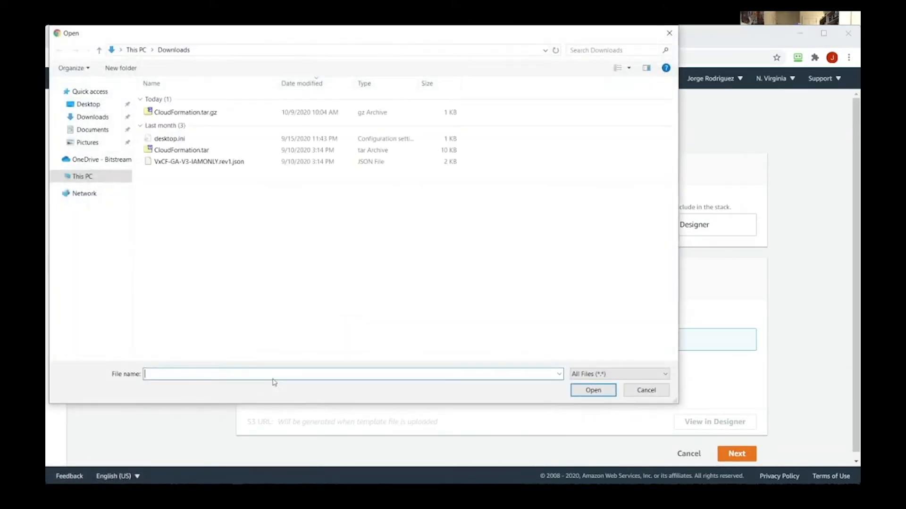
click(236, 164)
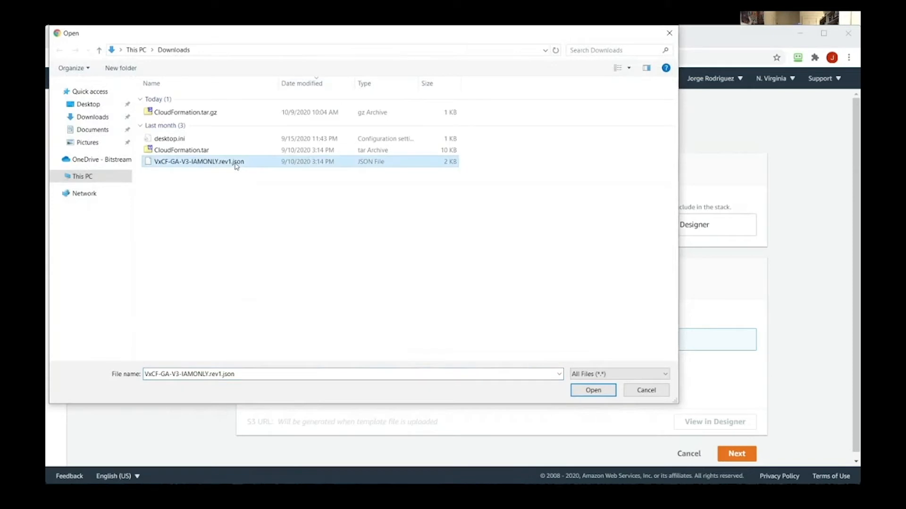
double_click(236, 163)
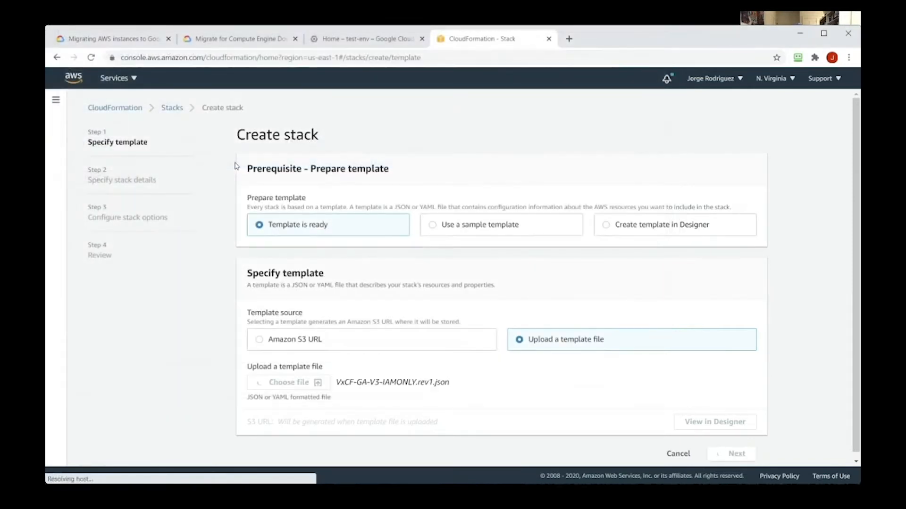
scroll(487, 236, down, 1)
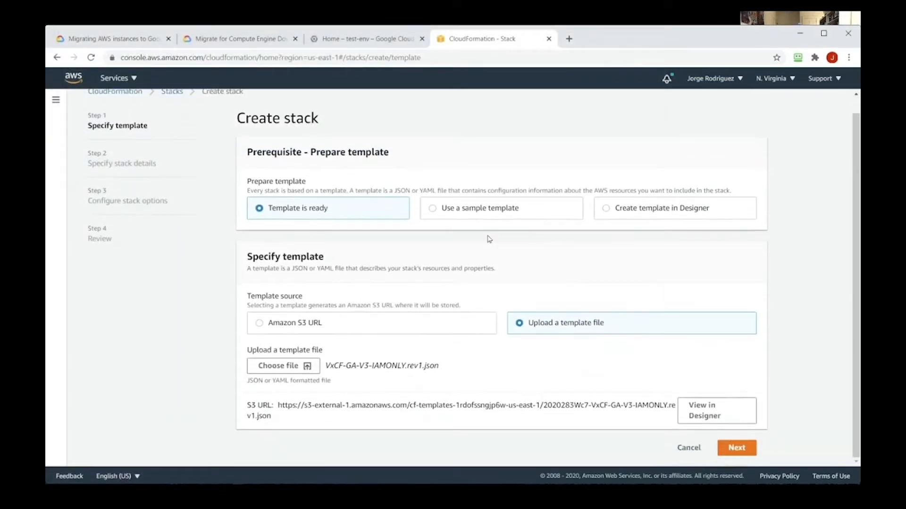
click(742, 446)
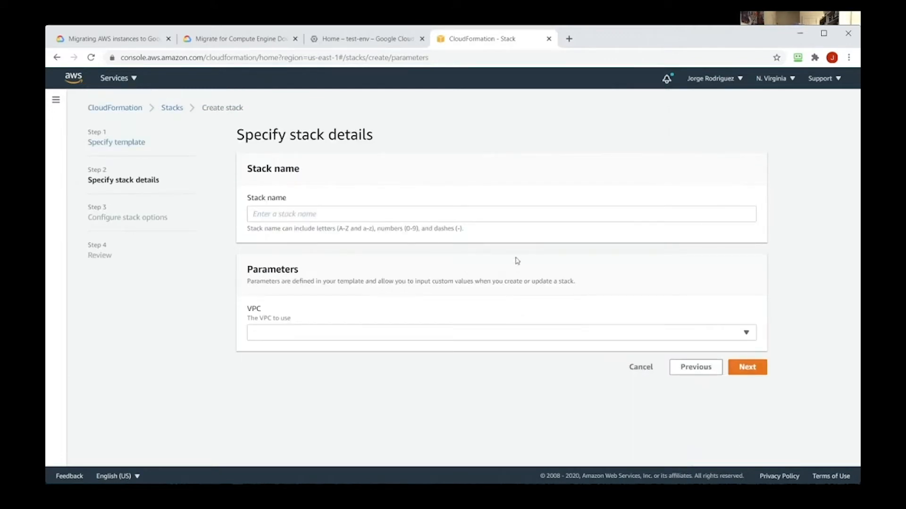
- Name the stack migrate-for-compute-engine and select VPC vpc-03f72c1bfc68a2e8d (172.31.0.0/16)
click(519, 216)
text(mig)
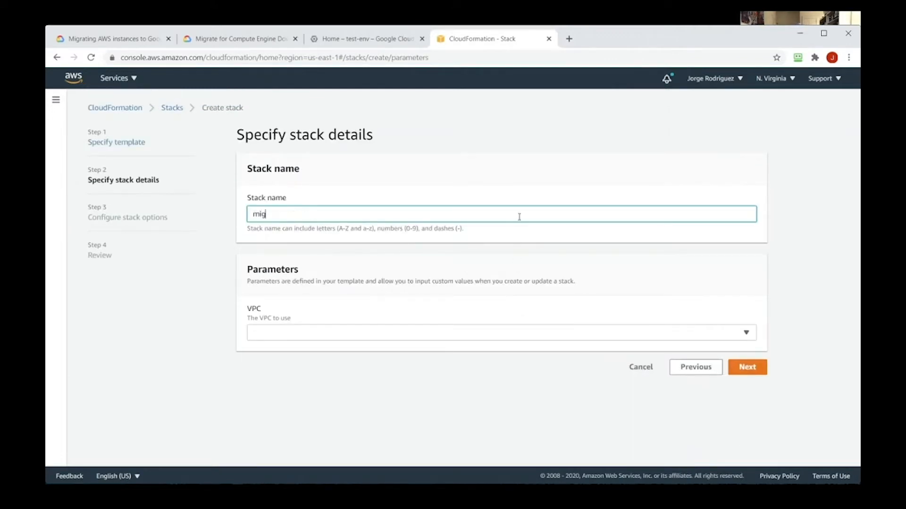
text(rate-for-compute-engine)
click(490, 335)
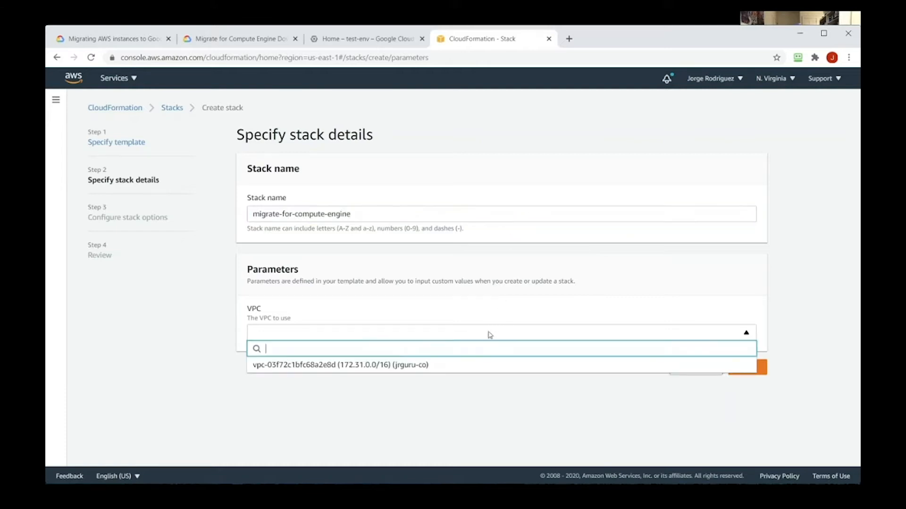
click(469, 366)
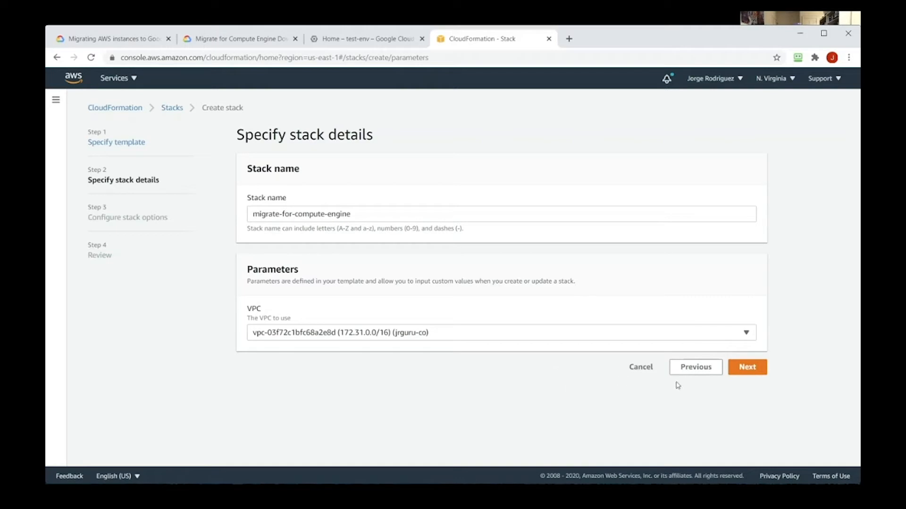
- Advance past the stack options, keeping defaults, to the review page
click(750, 371)
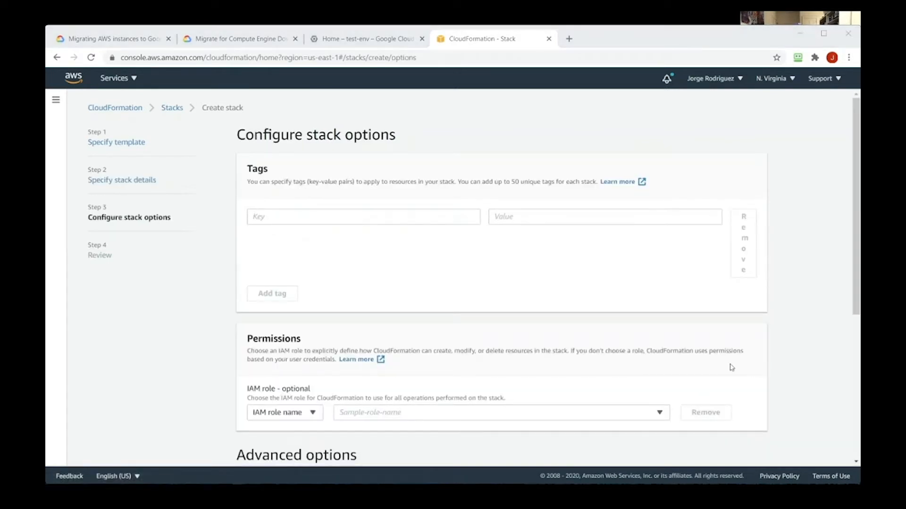
scroll(713, 363, down, 1)
scroll(715, 360, down, 2)
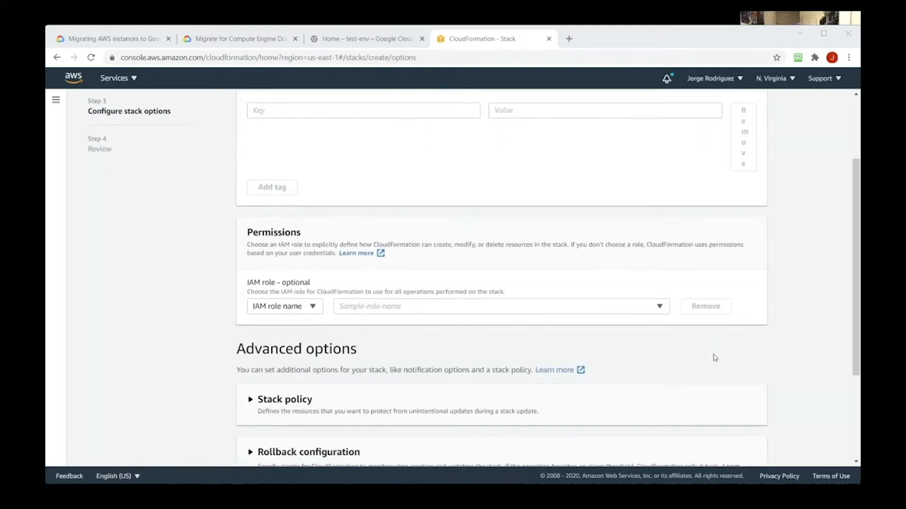
scroll(714, 351, down, 2)
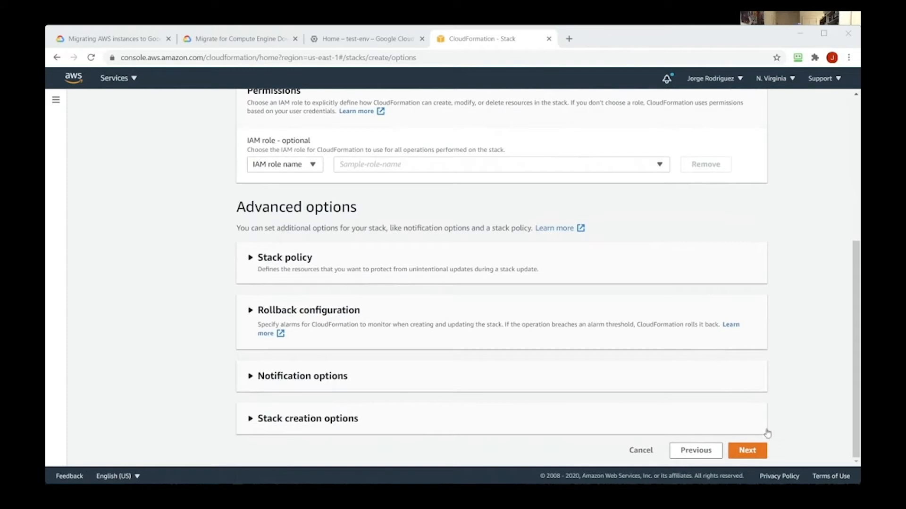
click(756, 452)
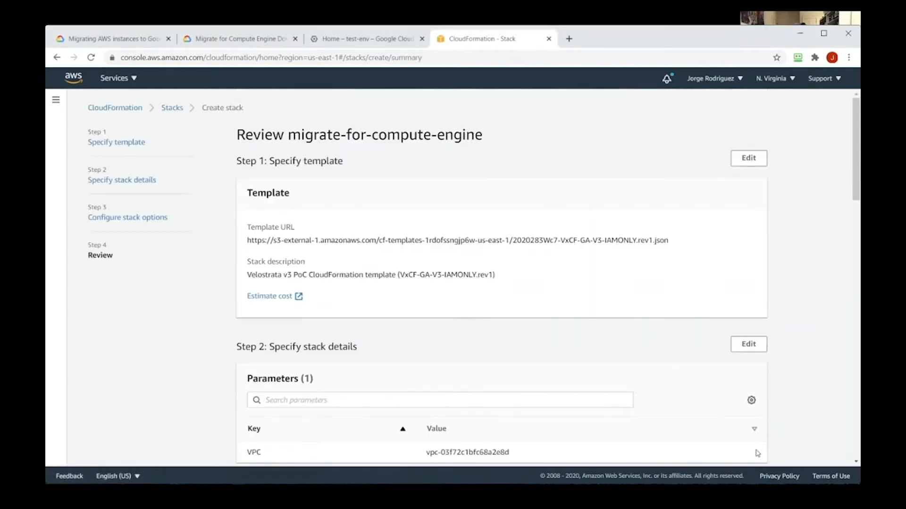
- Acknowledge that IAM resources may be created and create the migrate-for-compute-engine stack
scroll(740, 407, down, 1)
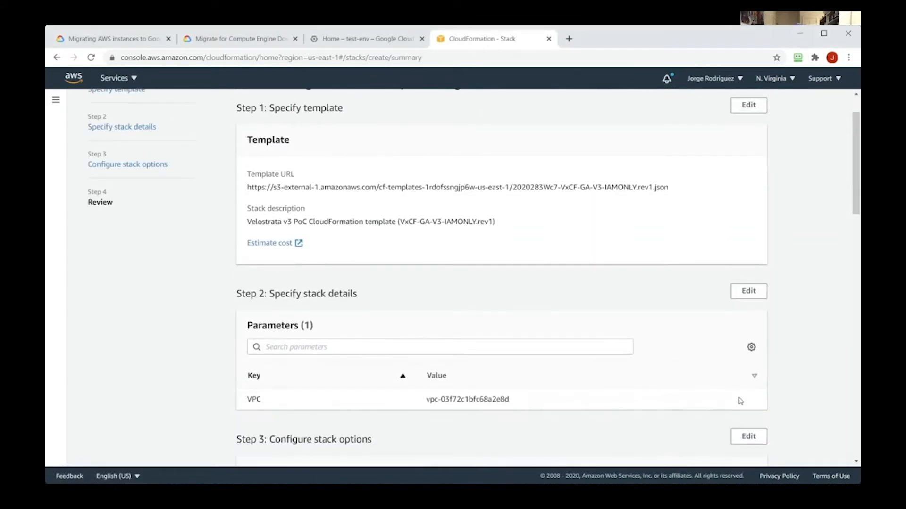
scroll(740, 401, down, 2)
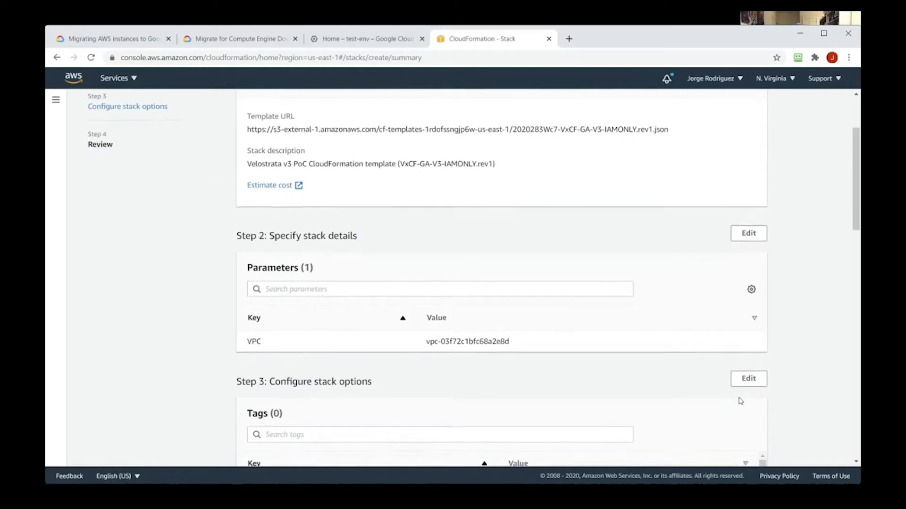
scroll(740, 401, down, 1)
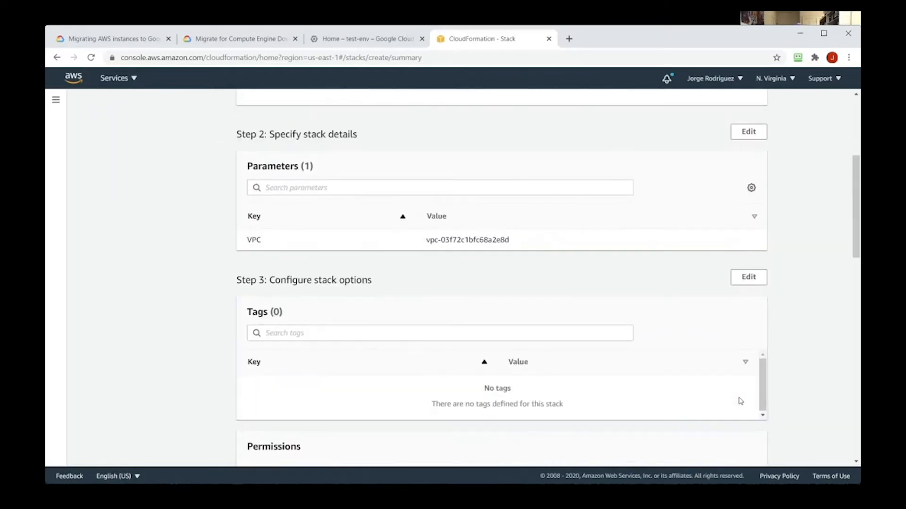
scroll(741, 402, down, 2)
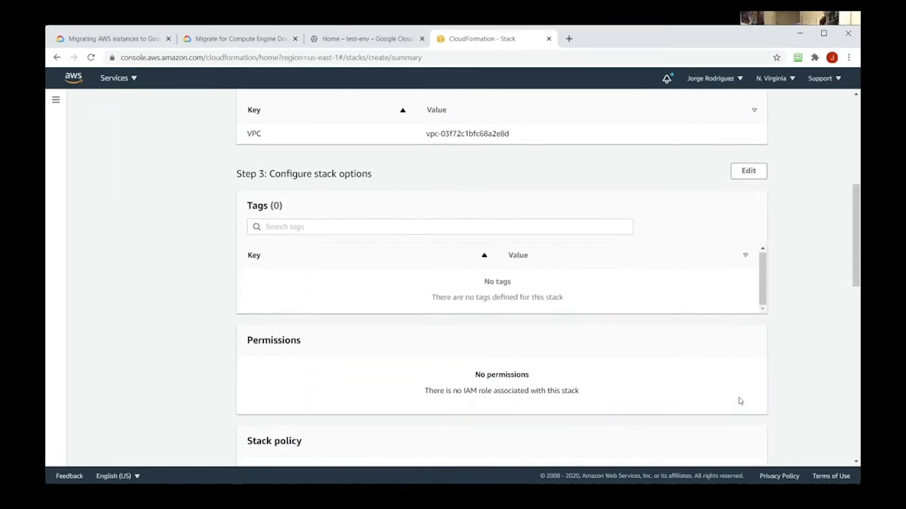
scroll(740, 401, down, 2)
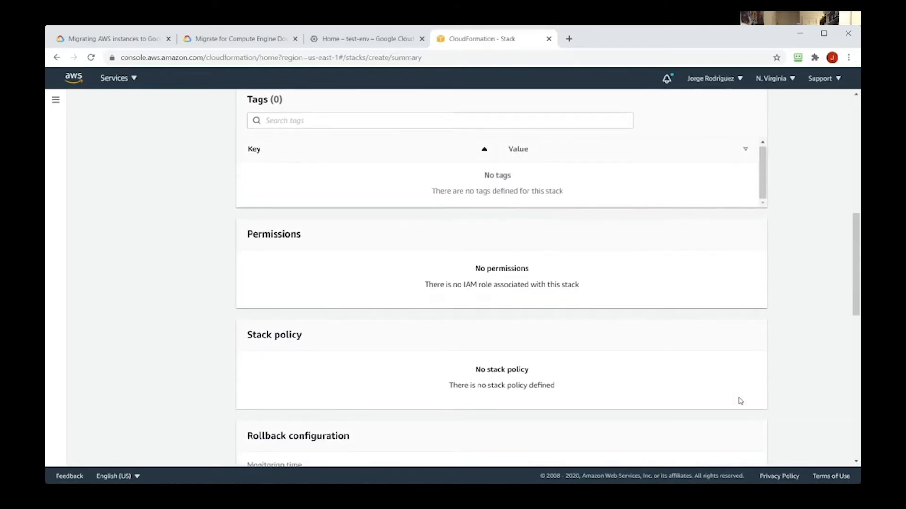
scroll(741, 402, down, 3)
scroll(740, 401, down, 2)
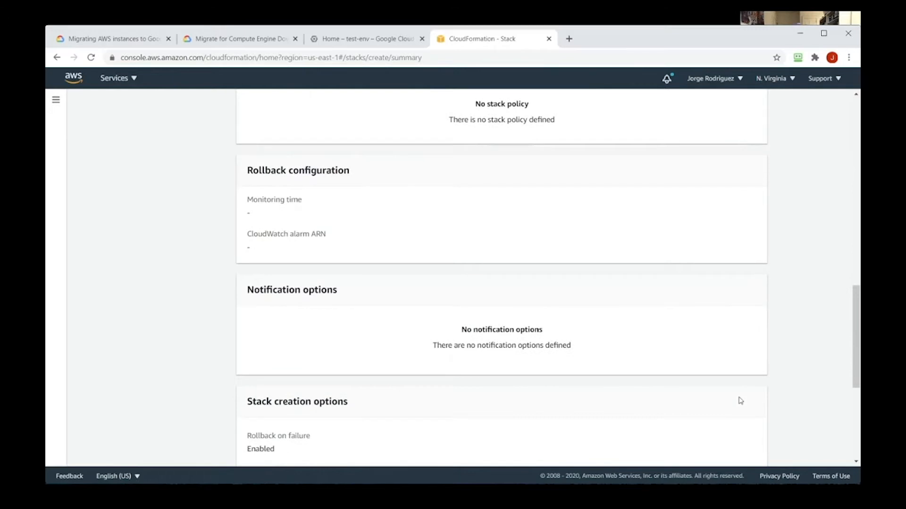
scroll(740, 402, down, 5)
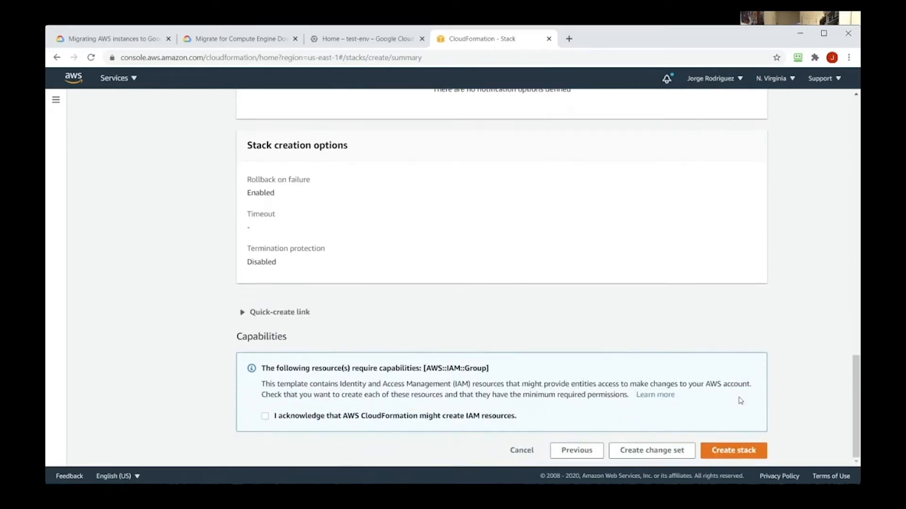
click(265, 416)
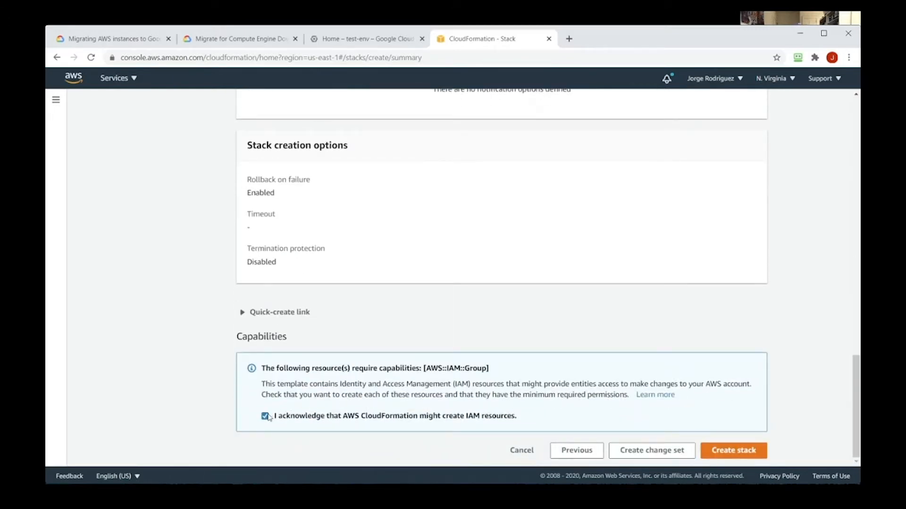
click(722, 450)
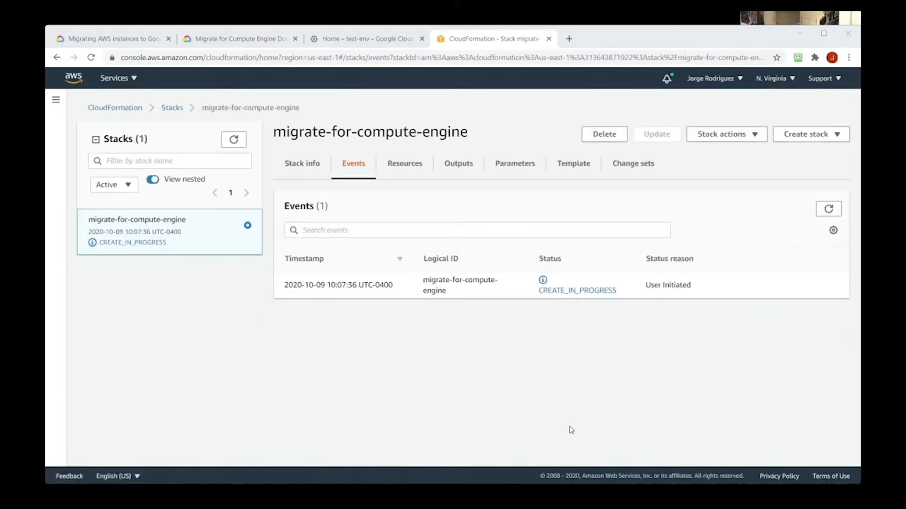
- Refresh stack events until CREATE_COMPLETE appears for VelosMgrGroup and VelosMgrGroupPolicy
click(829, 210)
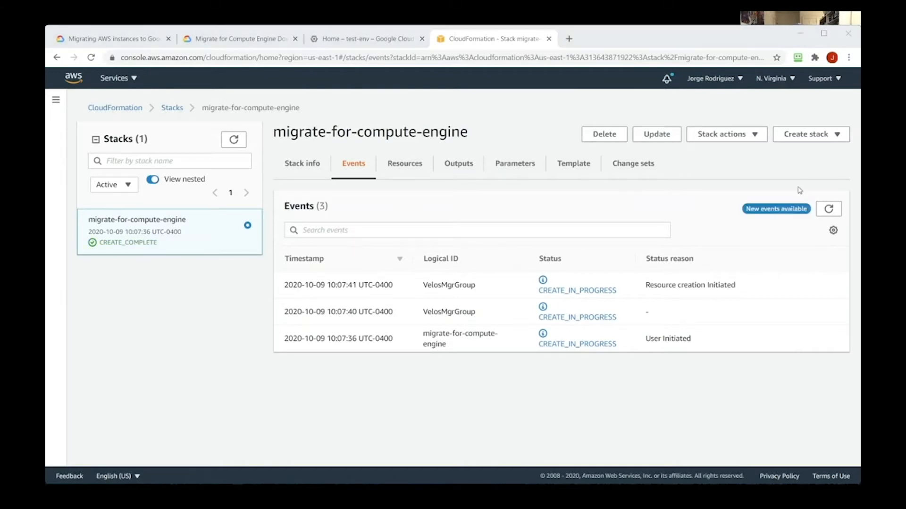
click(823, 209)
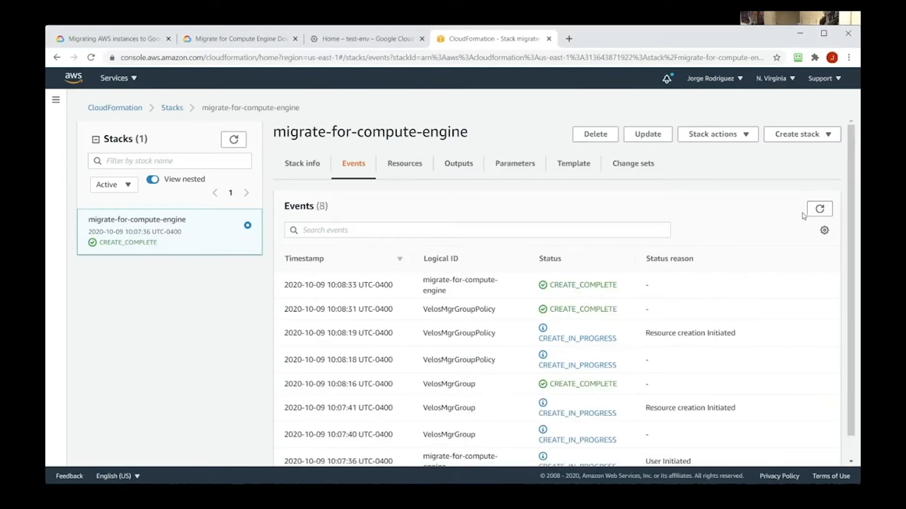
scroll(771, 225, down, 1)
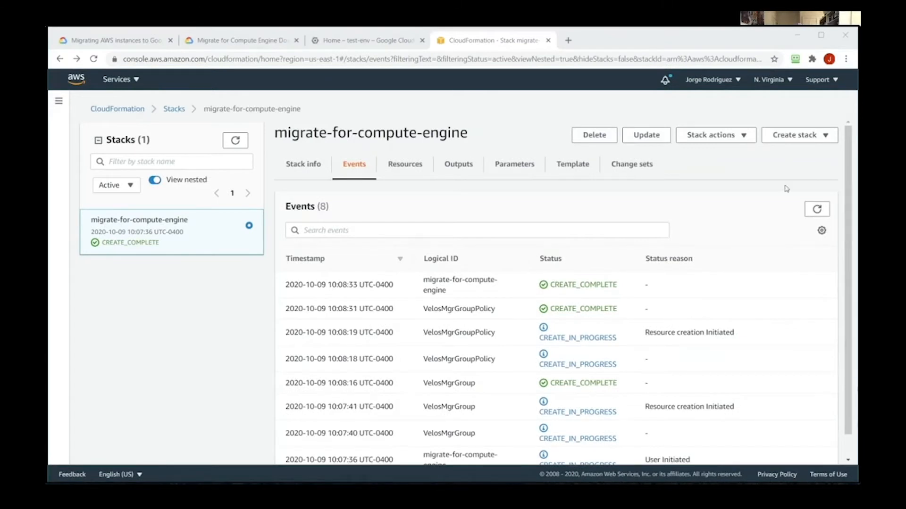
click(740, 81)
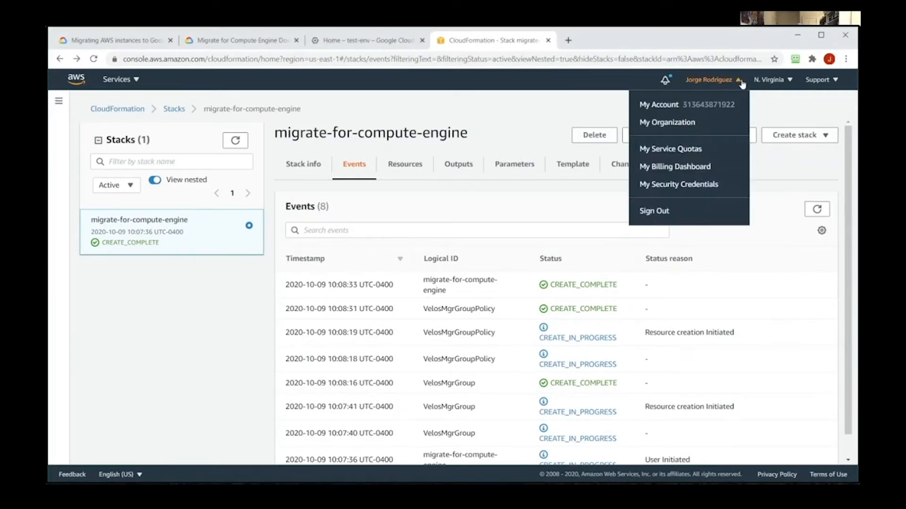
- Go from My Security Credentials to IAM Users and start adding a new user
click(711, 185)
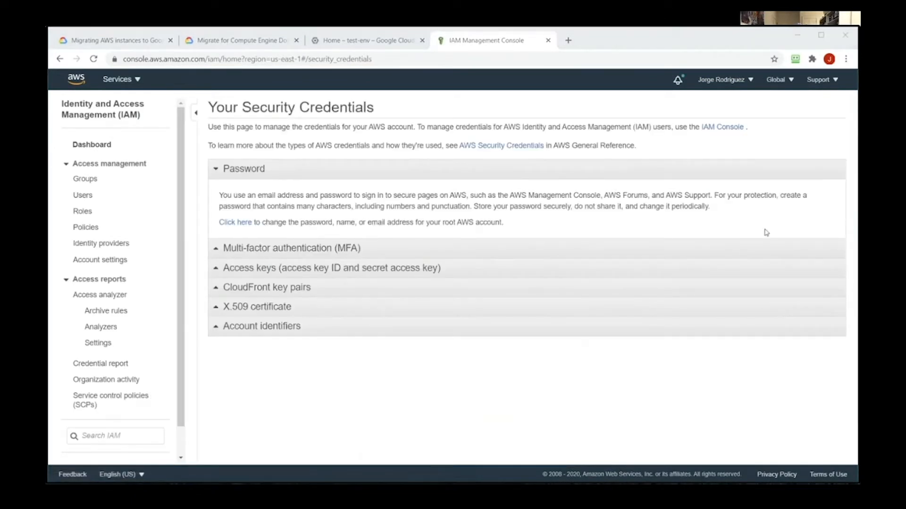
click(83, 196)
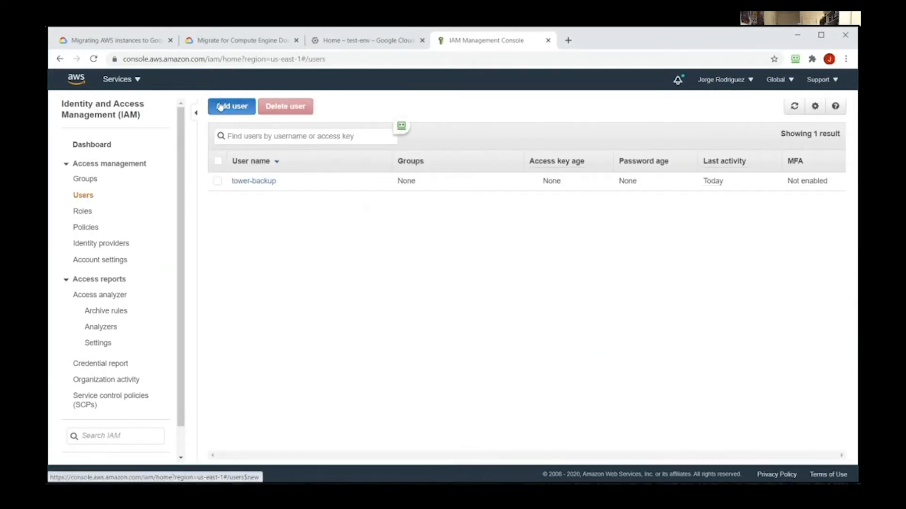
click(218, 106)
click(368, 187)
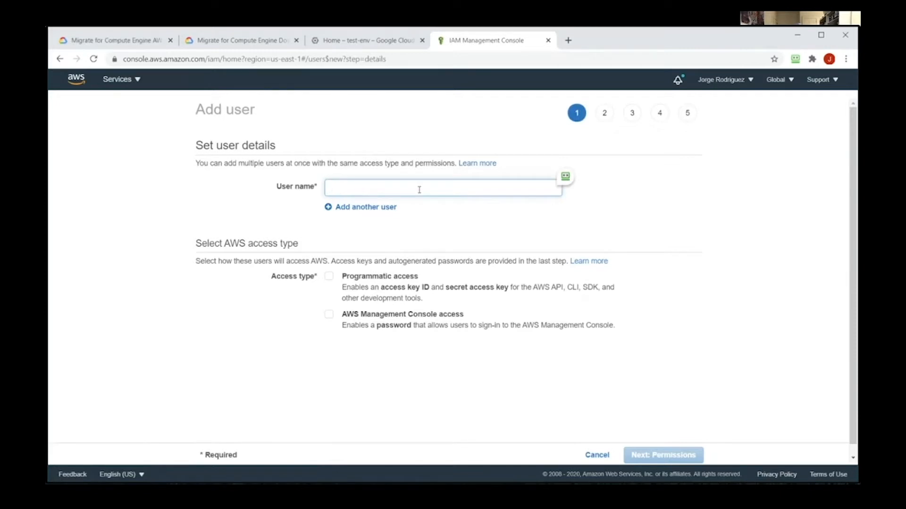
- Check the Downloads and AWS prerequisites documentation pages for the IAM user requirements
click(274, 46)
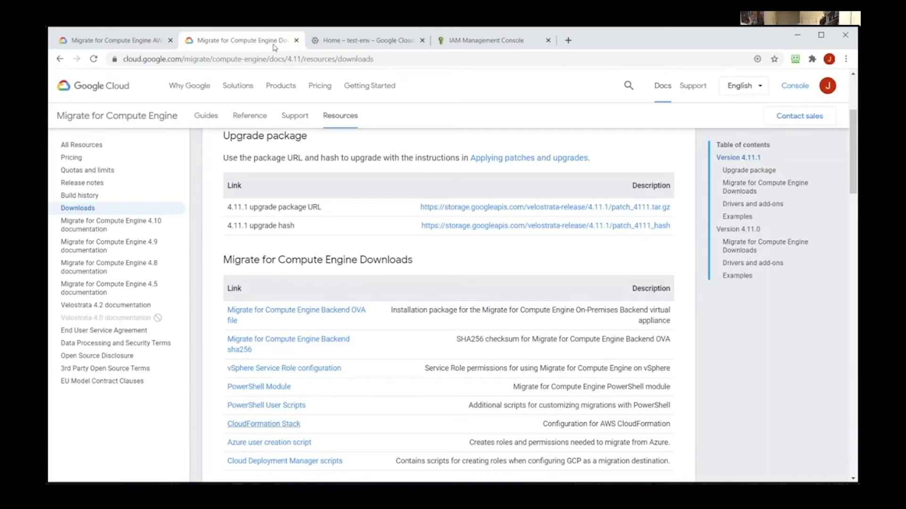
click(162, 44)
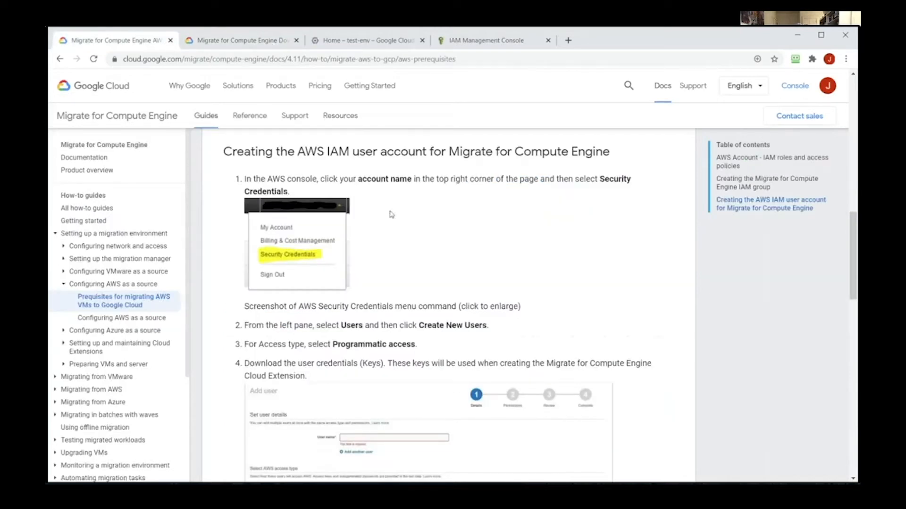
scroll(471, 243, down, 5)
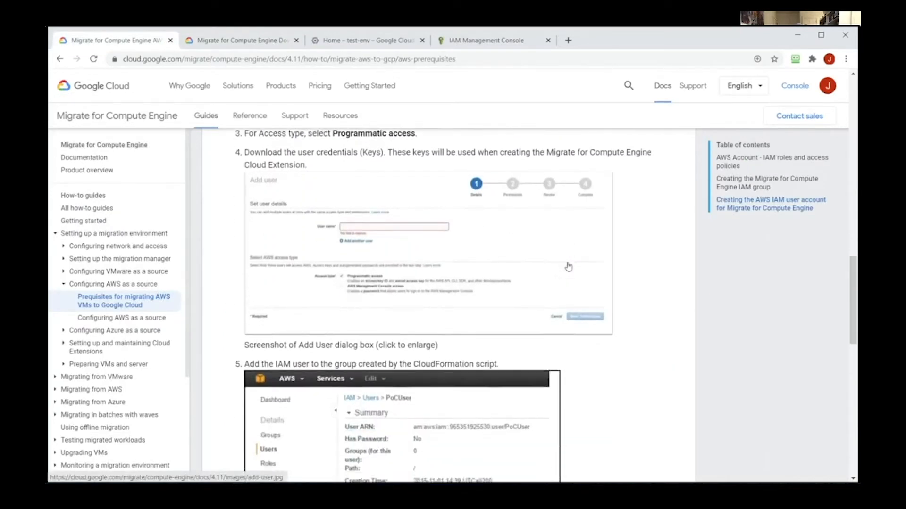
scroll(569, 267, down, 1)
scroll(568, 268, down, 3)
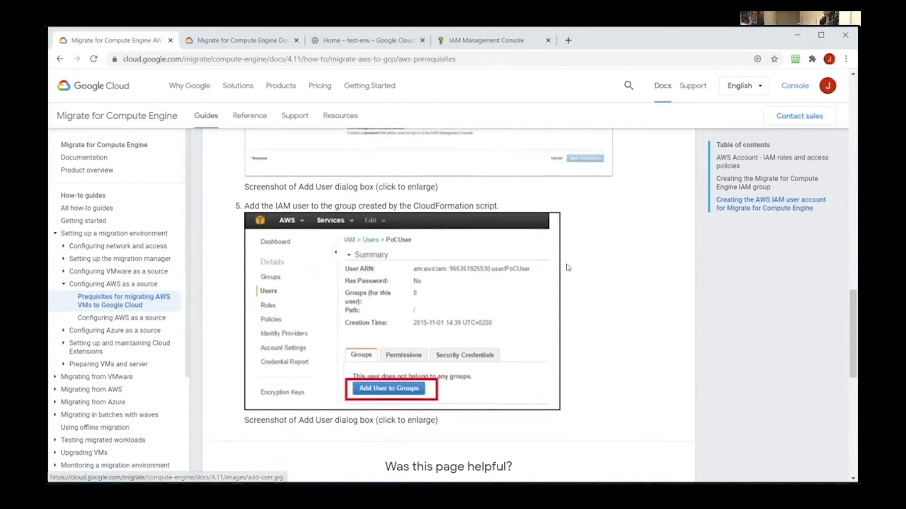
- Enter user name migrate-extension with Programmatic access enabled
click(468, 47)
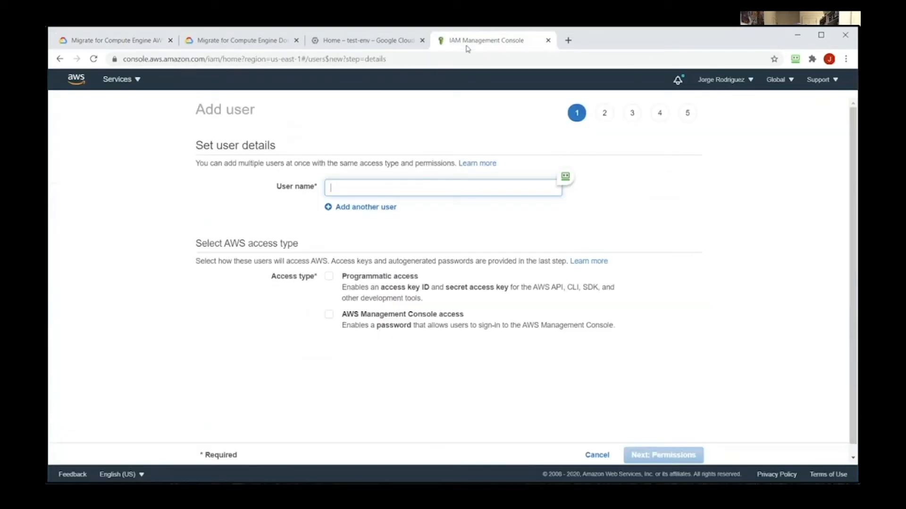
text(migrate-extensio)
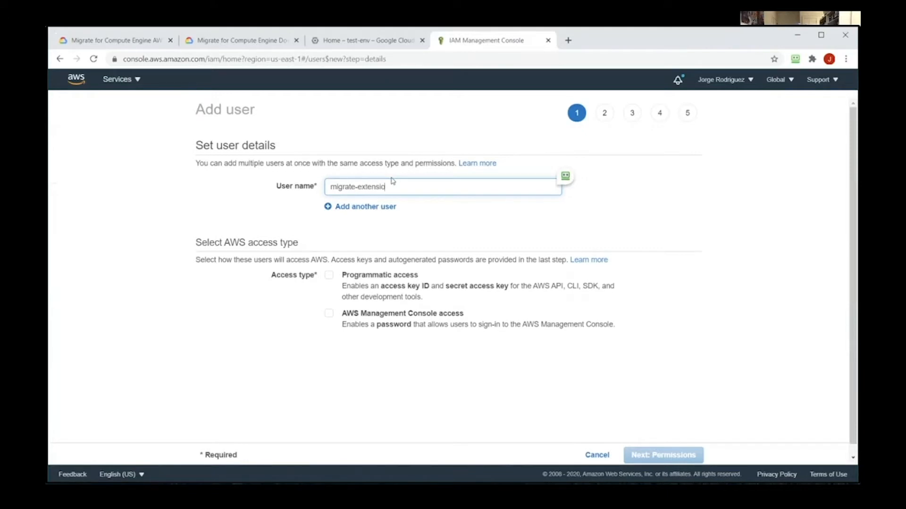
text(n)
click(329, 275)
scroll(500, 298, down, 1)
click(653, 454)
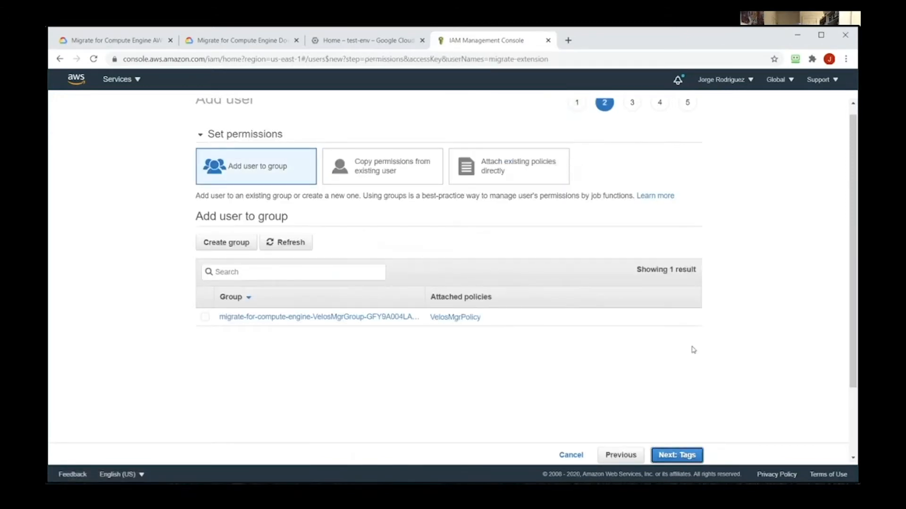
- Add the user to VelosMgrGroup, create it, and download its credentials .csv
click(204, 317)
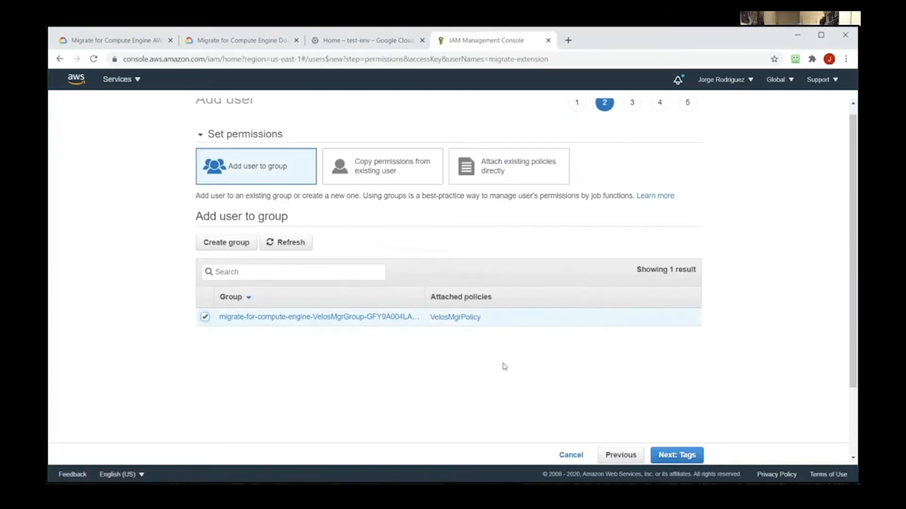
click(685, 456)
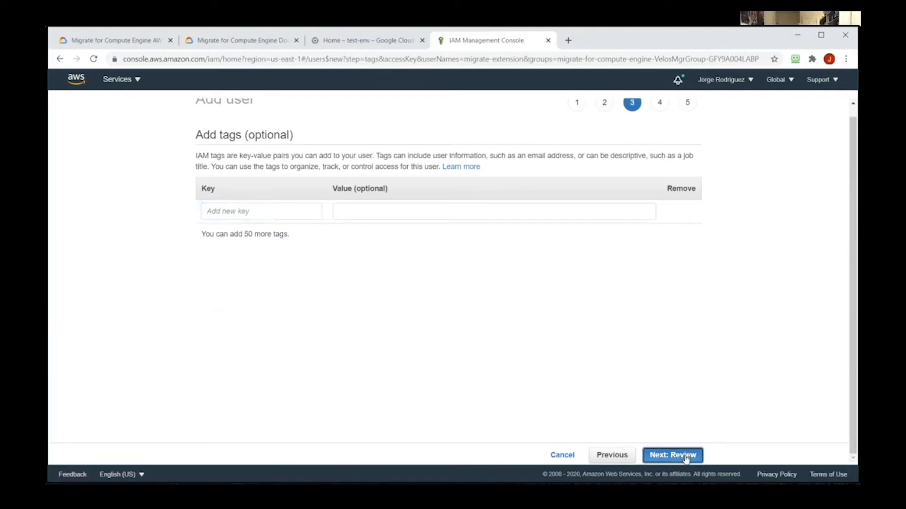
click(685, 456)
click(685, 456)
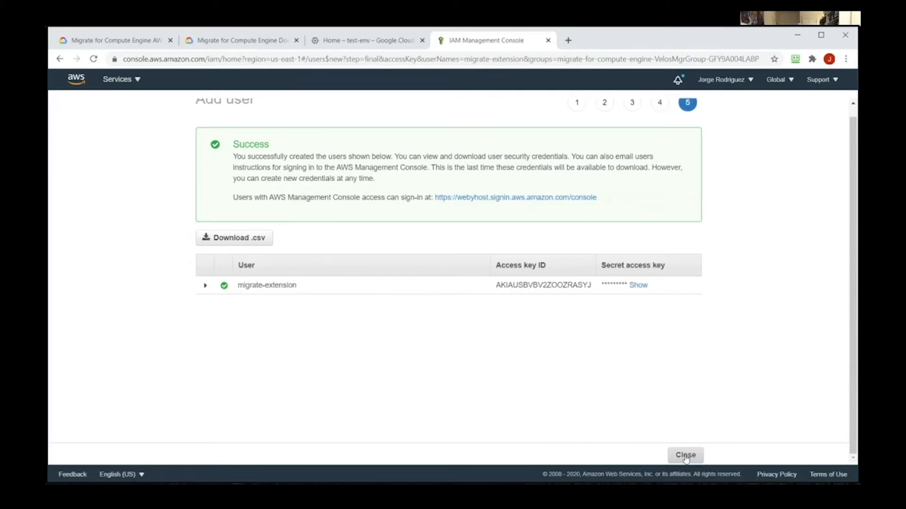
click(263, 242)
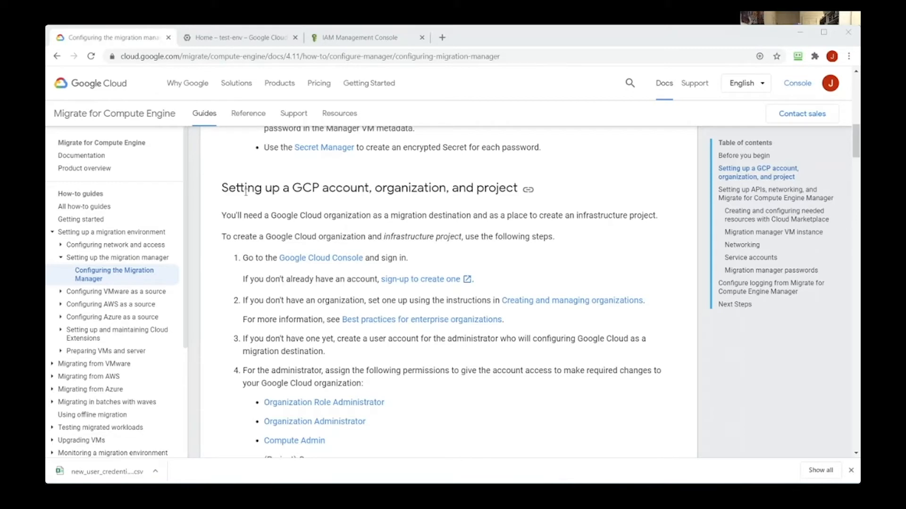
- Go to the IAM permissions page in the test-env Google Cloud console
click(207, 39)
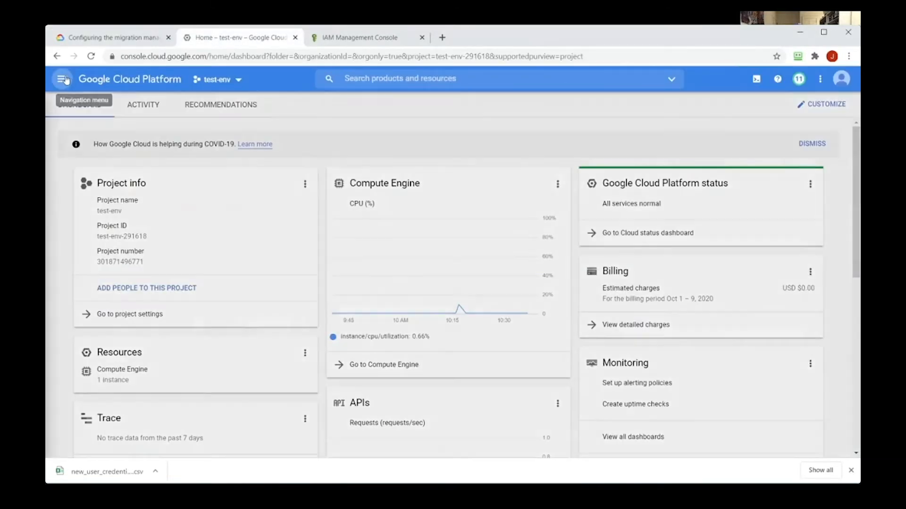
click(66, 80)
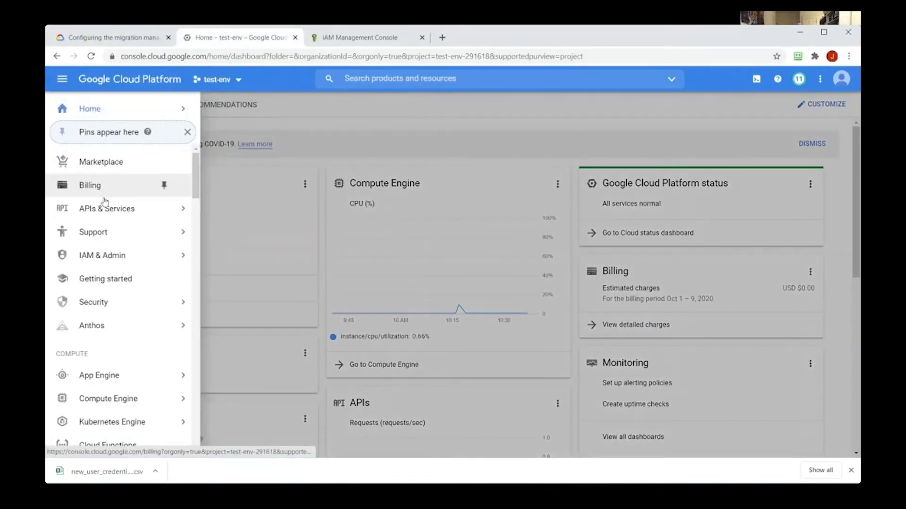
mouse_move(106, 216)
mouse_move(151, 256)
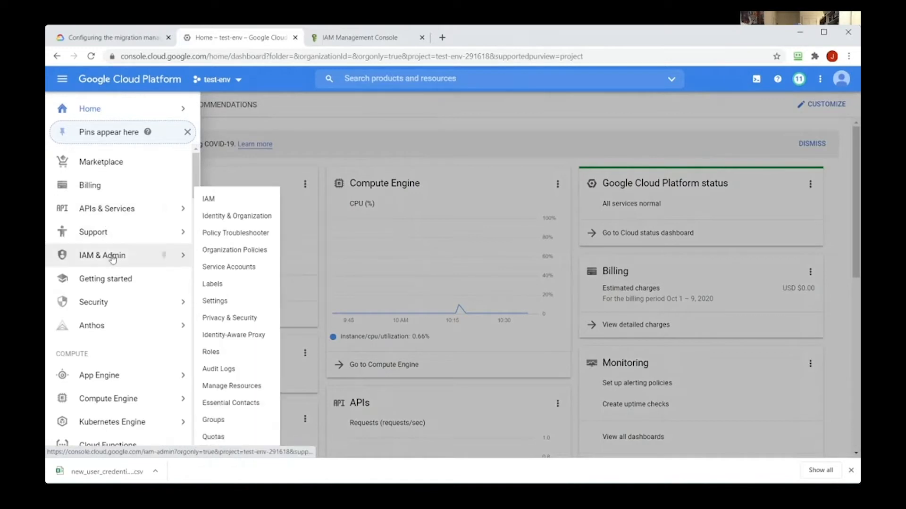
click(219, 205)
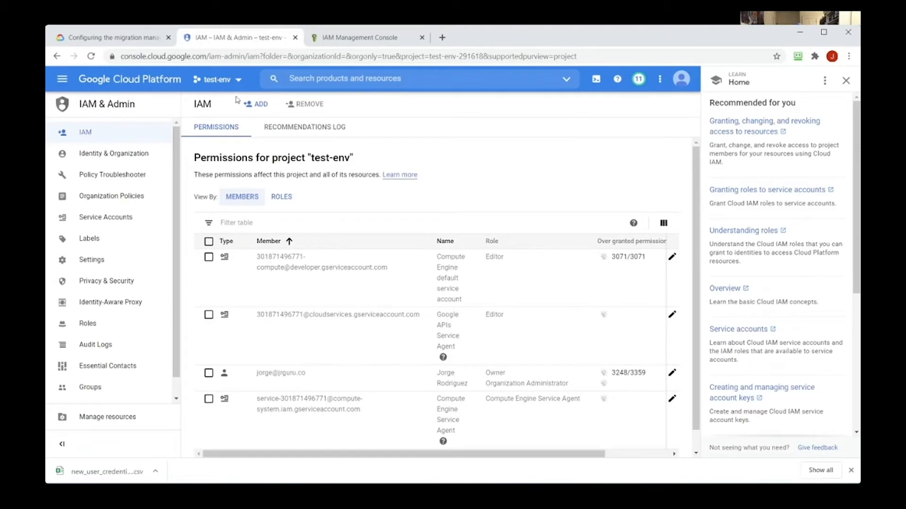
- At the jrguru.co organization level, add the Compute Admin role to the admin member
click(238, 84)
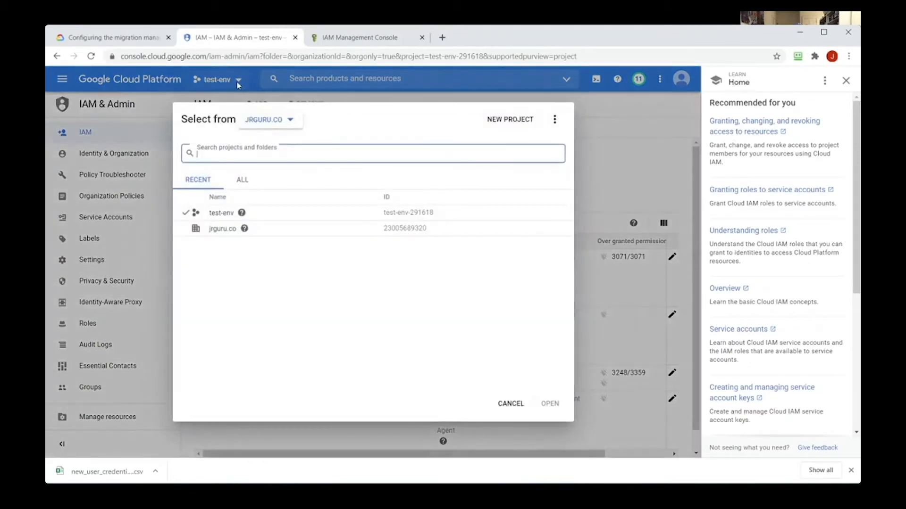
click(229, 233)
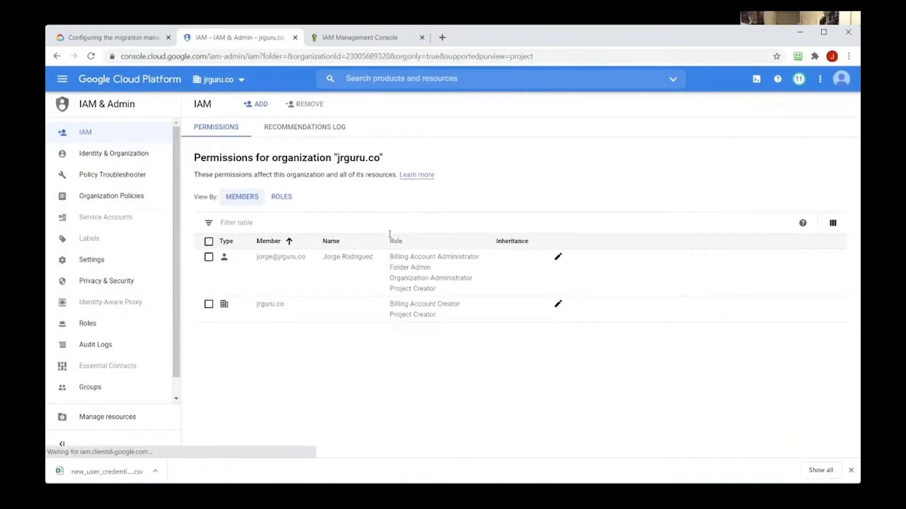
click(559, 257)
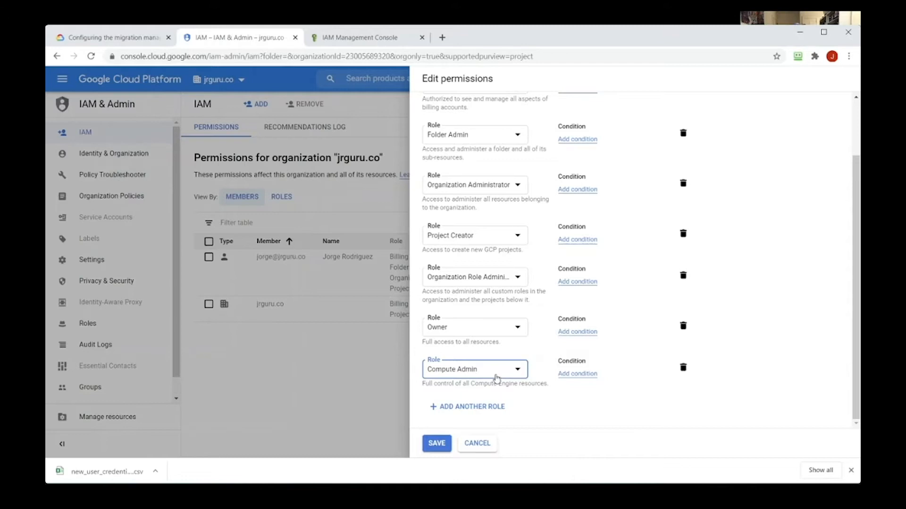
click(447, 443)
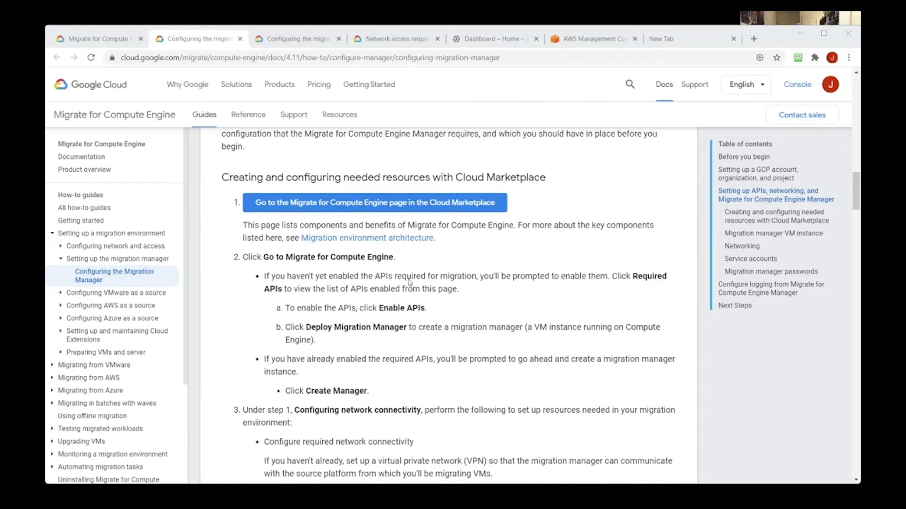
- Launch Migrate for Compute Engine on Compute Engine from its Cloud Marketplace listing
click(458, 210)
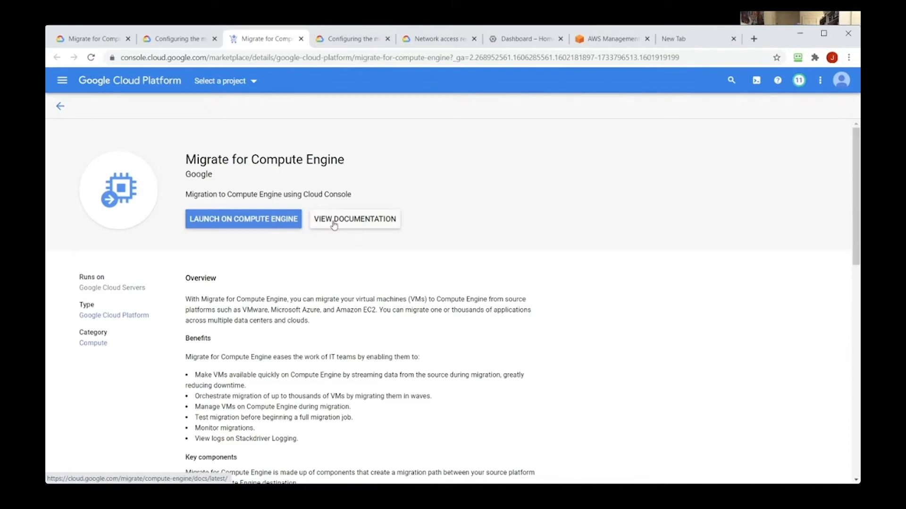
click(273, 221)
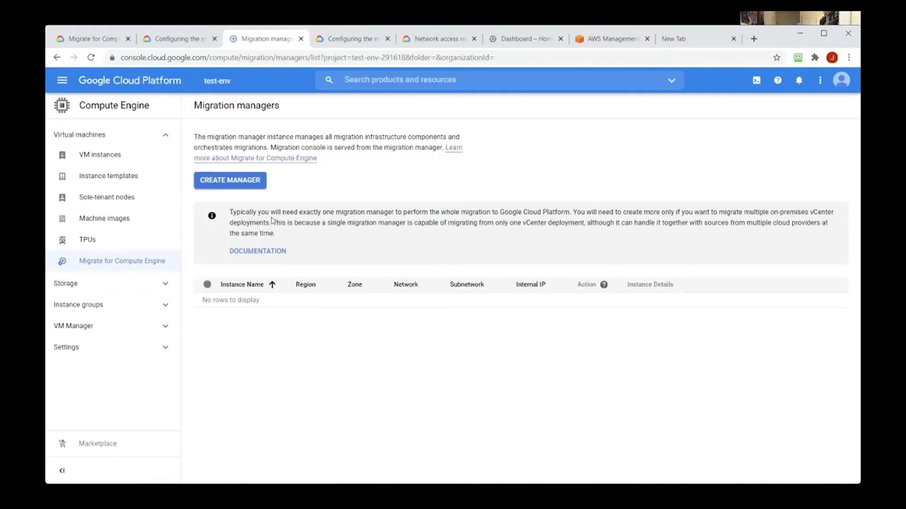
- Start a new migration manager and confirm the network connectivity prerequisites are completed
click(256, 188)
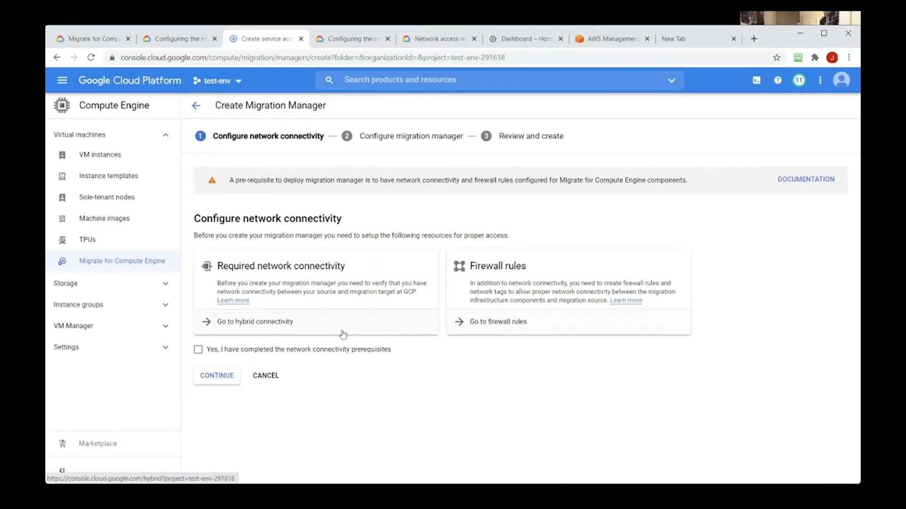
click(198, 350)
click(217, 376)
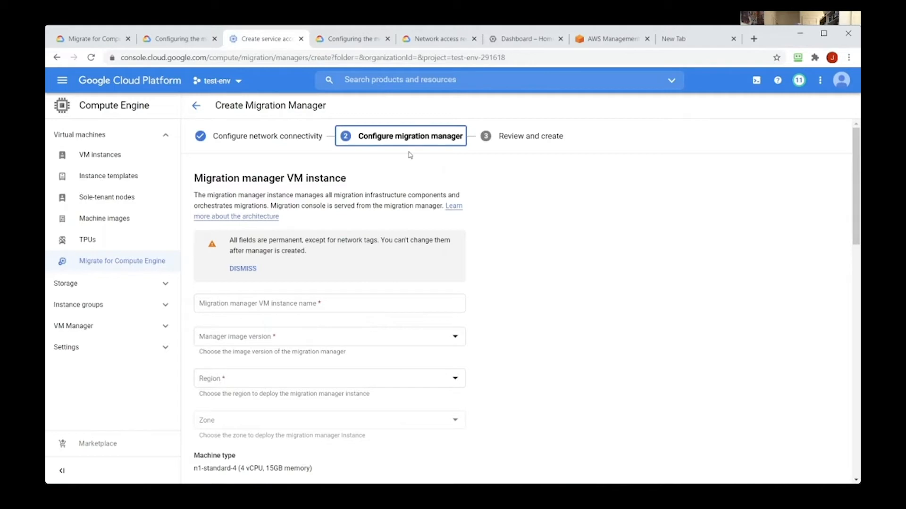
- Copy the example manager name from the setup guide for the VM instance name field
click(194, 42)
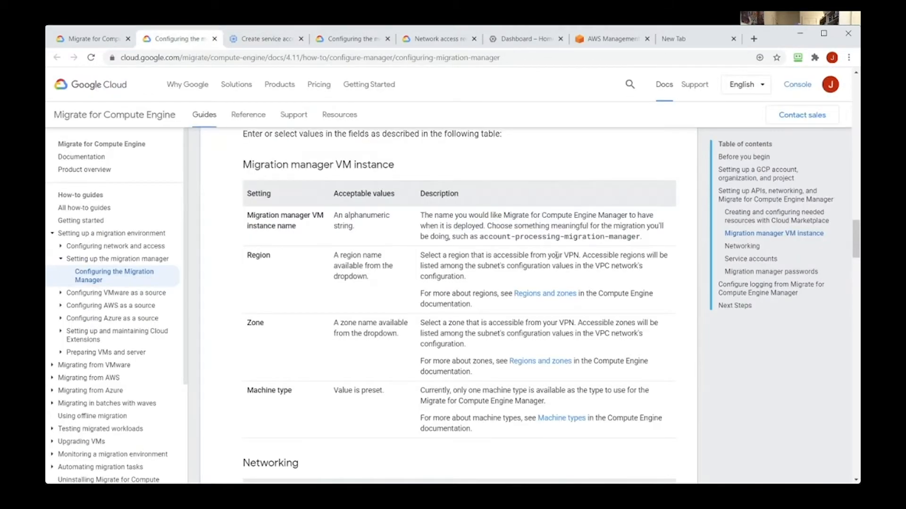
drag(640, 235, 480, 236)
key(ctrl+c)
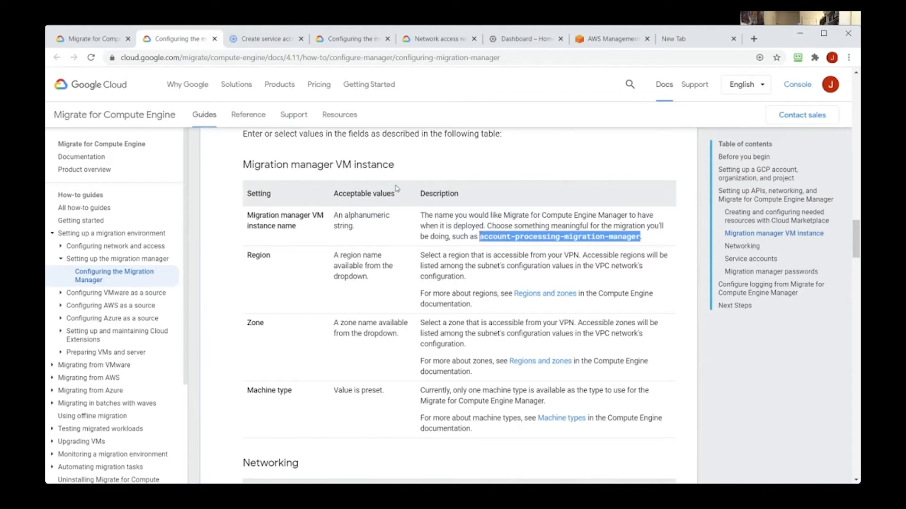
click(283, 41)
click(284, 300)
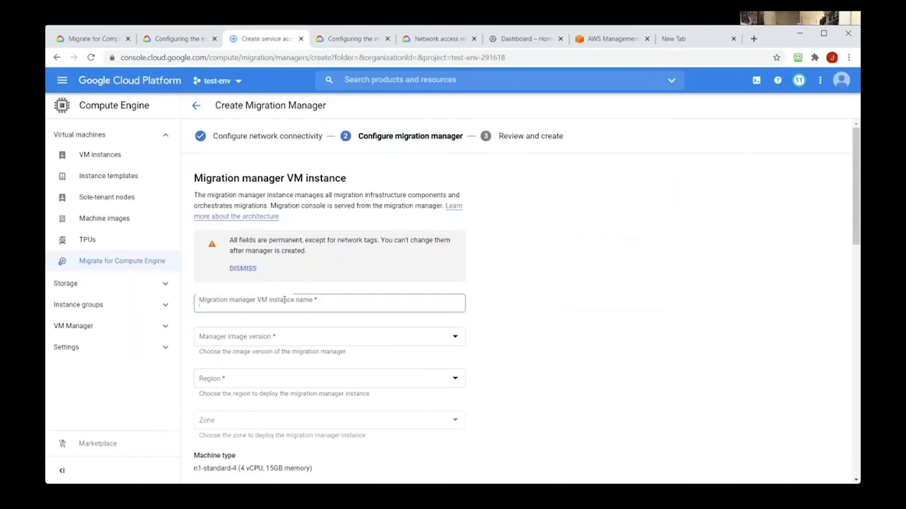
- Name the manager account-processing-migration-manager with image 4.11.1 in region us-central1
key(ctrl+v)
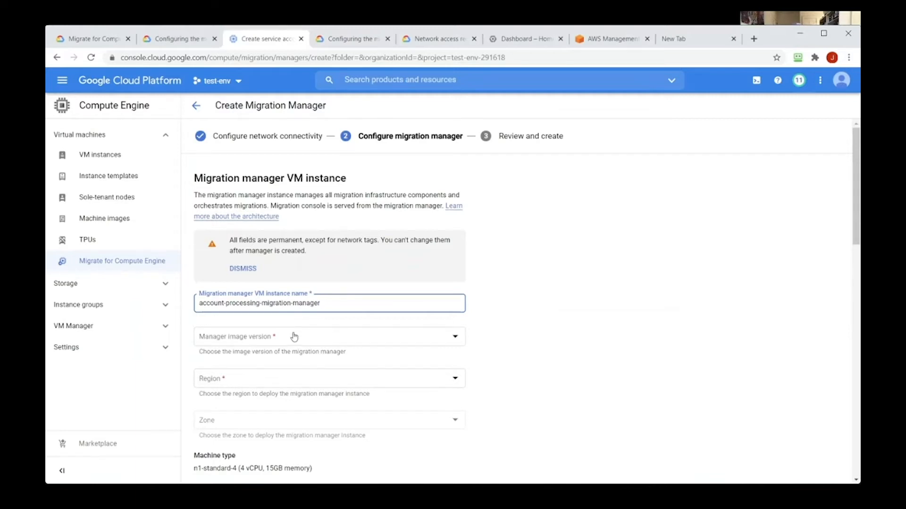
click(293, 334)
click(270, 392)
scroll(270, 393, down, 2)
click(320, 279)
scroll(320, 279, down, 6)
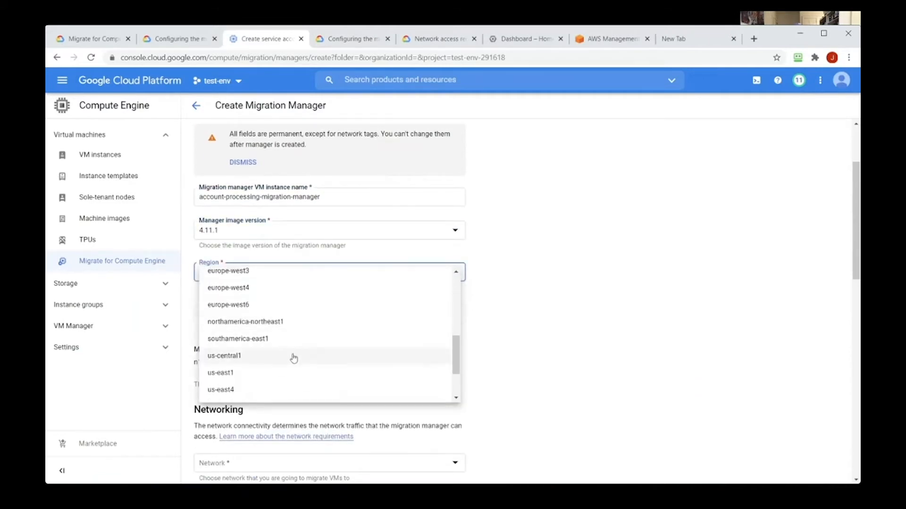
click(293, 357)
- Place the manager in zone us-central1-a on network test-env, subnet app-1
click(306, 320)
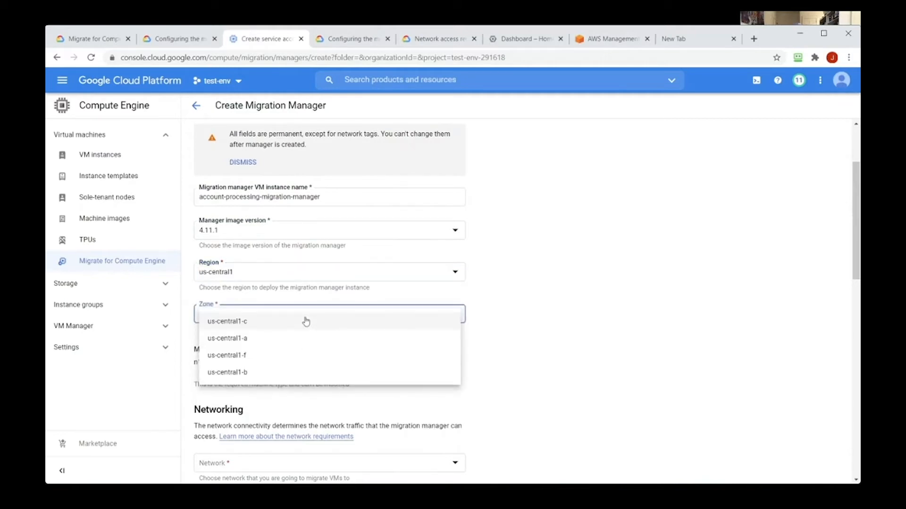
click(297, 339)
scroll(301, 346, down, 2)
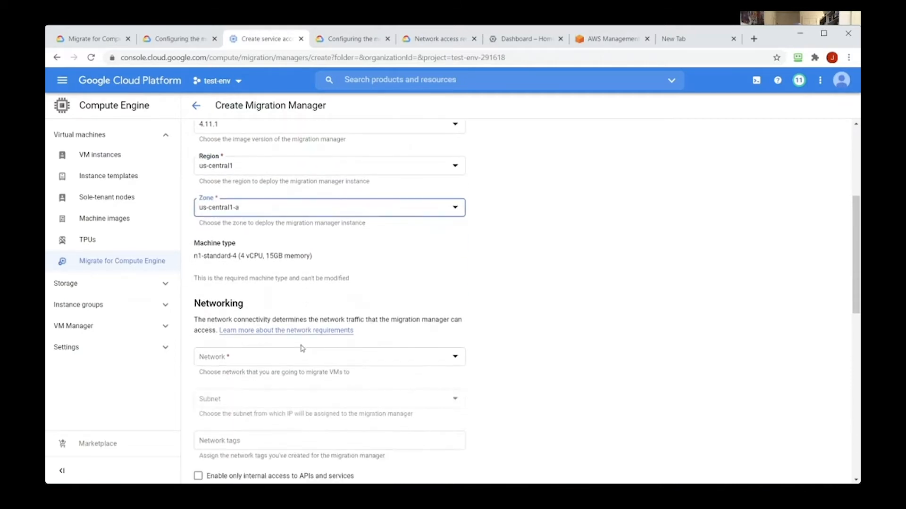
click(299, 359)
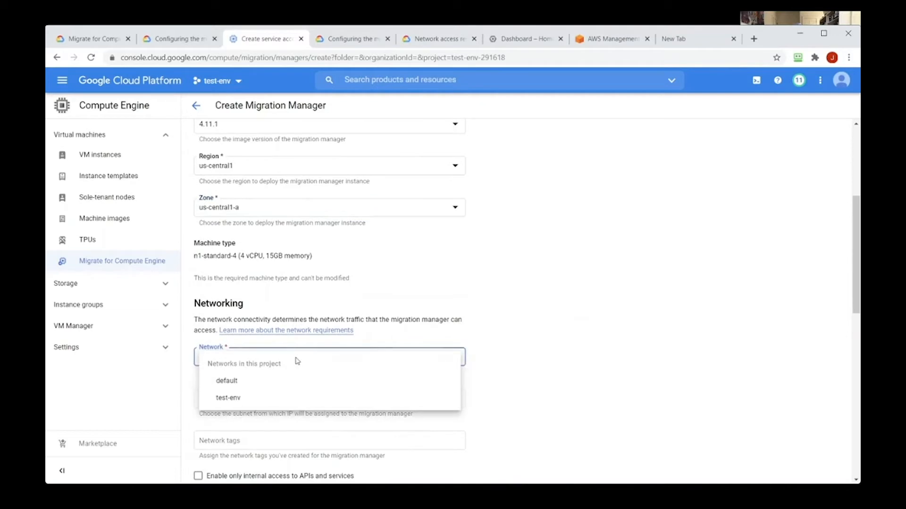
click(270, 399)
scroll(289, 393, down, 2)
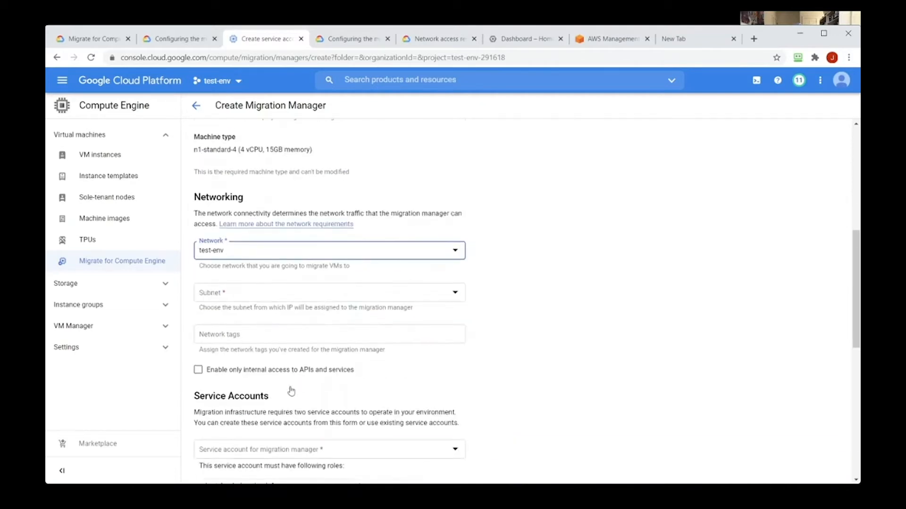
click(309, 303)
click(308, 300)
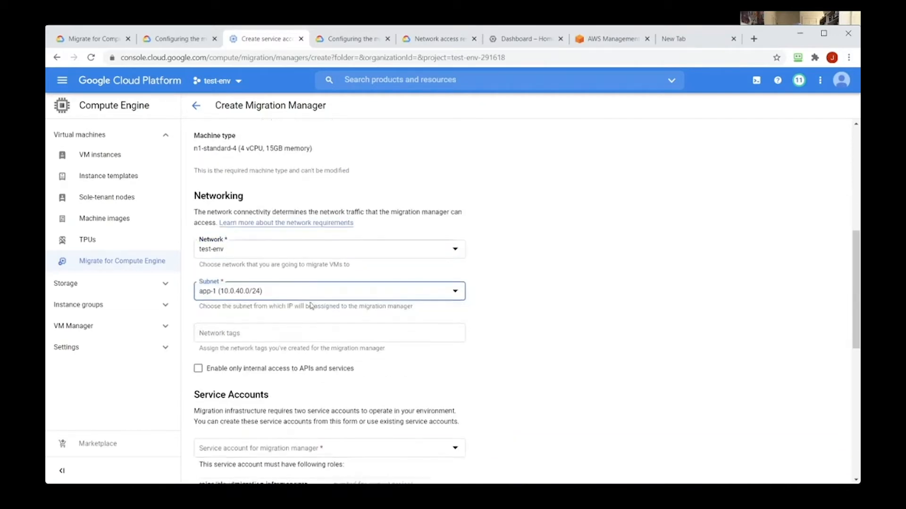
scroll(310, 301, down, 1)
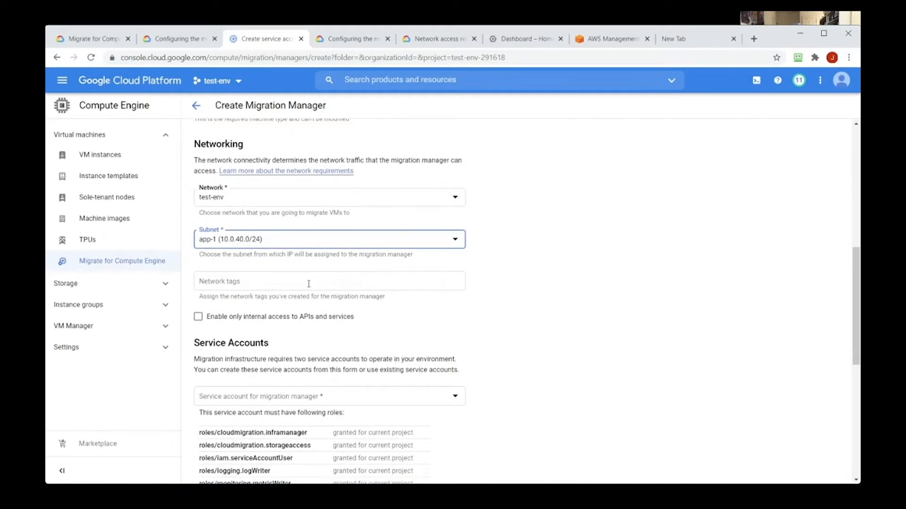
click(198, 47)
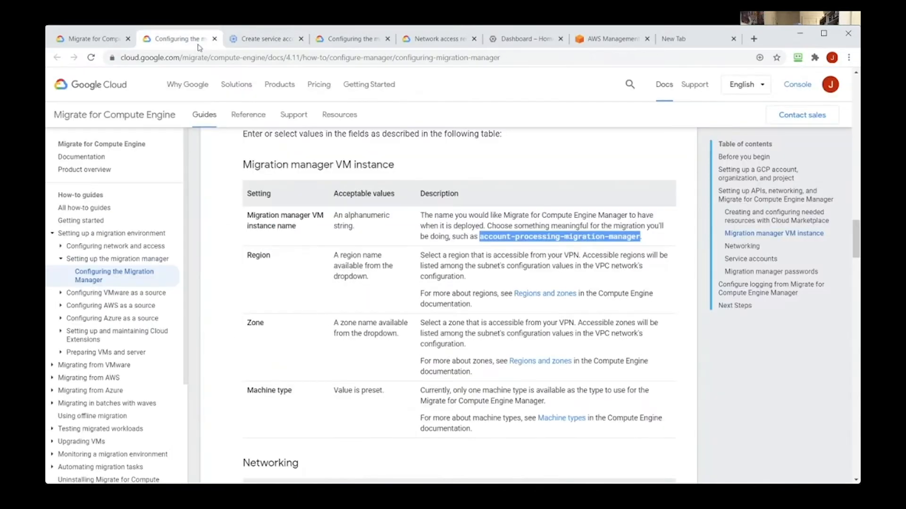
- Copy fw-migration-manager from the network access docs and add it as the manager's network tag
scroll(372, 228, down, 2)
scroll(371, 228, down, 10)
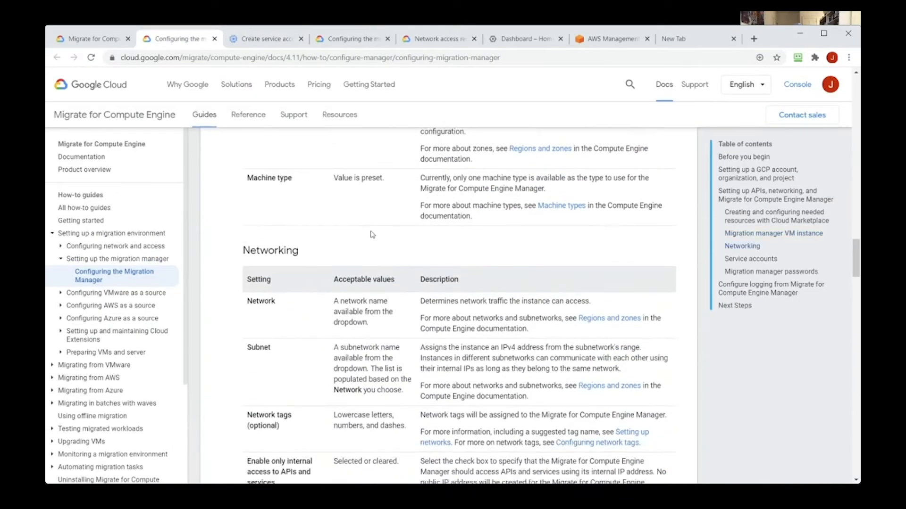
scroll(372, 245, down, 5)
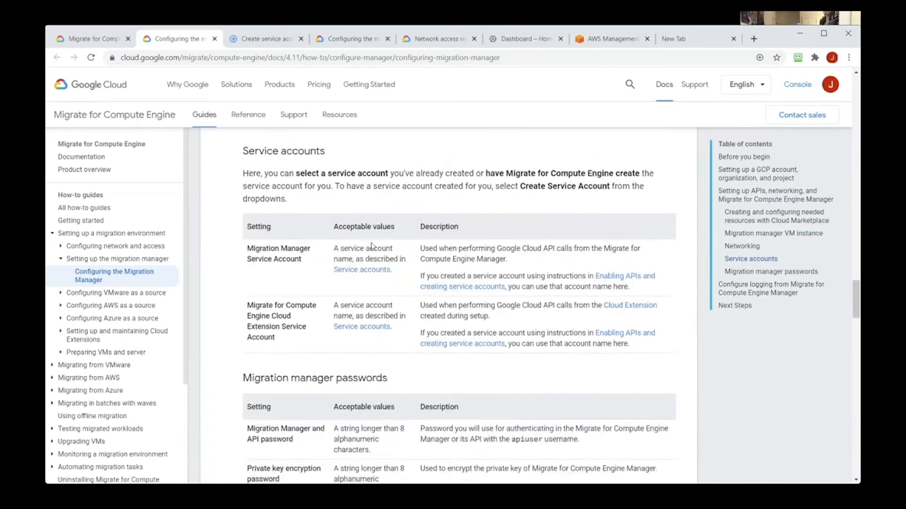
scroll(372, 242, down, 7)
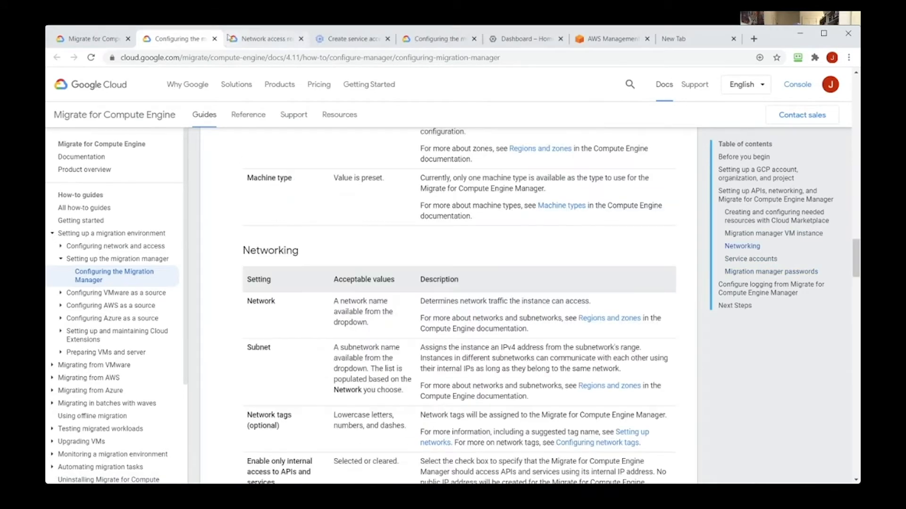
click(228, 36)
scroll(429, 229, down, 2)
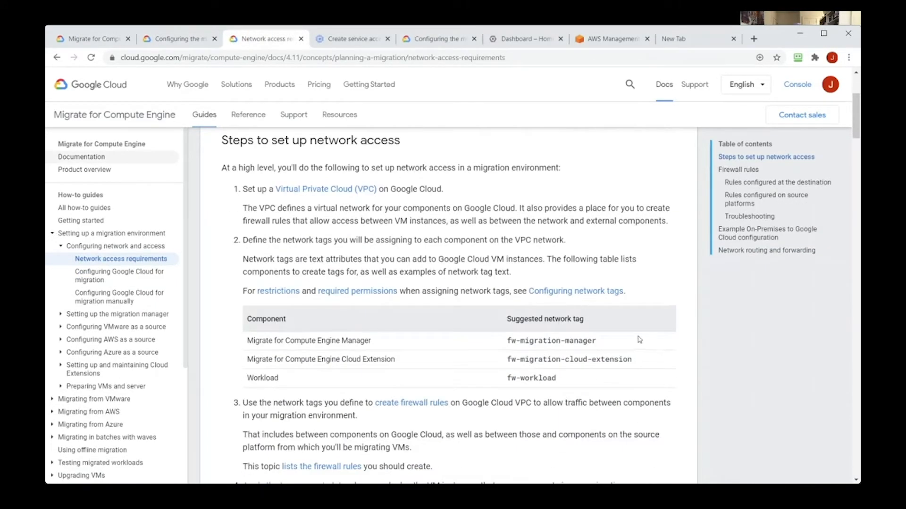
drag(597, 342, 506, 340)
key(ctrl+c)
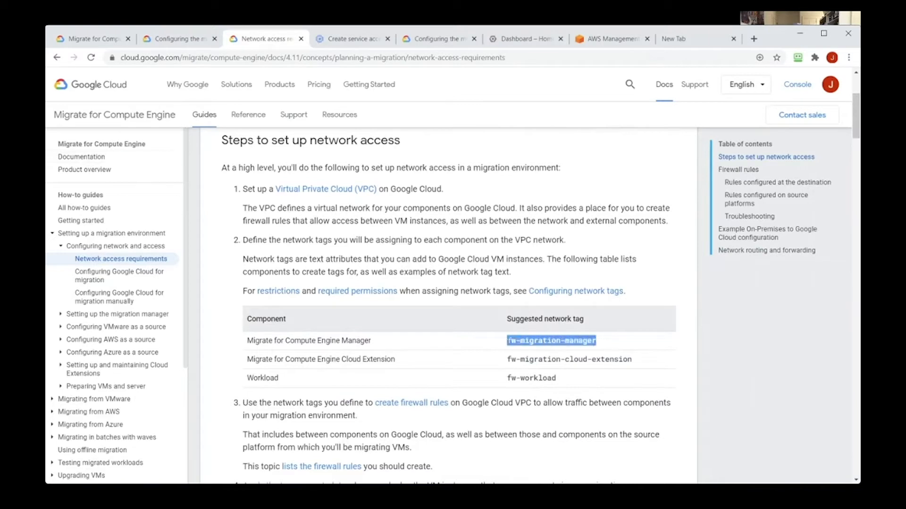
click(347, 39)
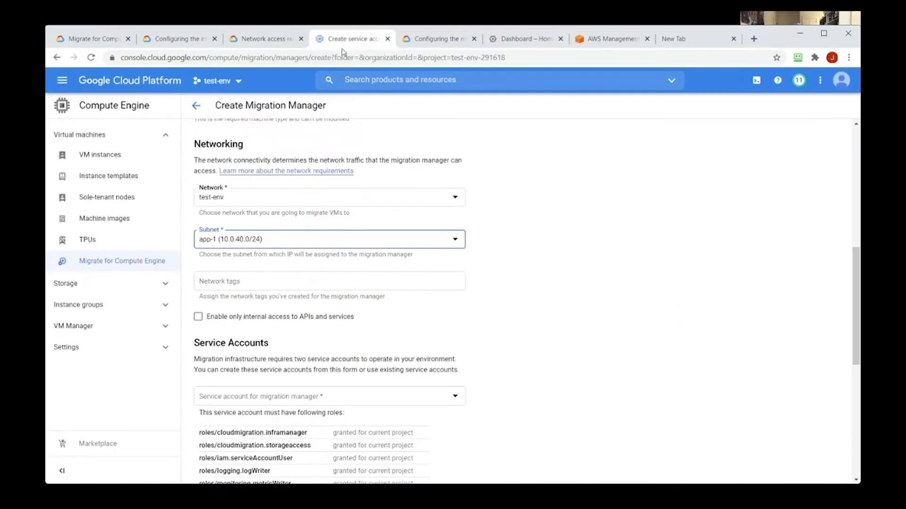
click(299, 282)
key(ctrl+v)
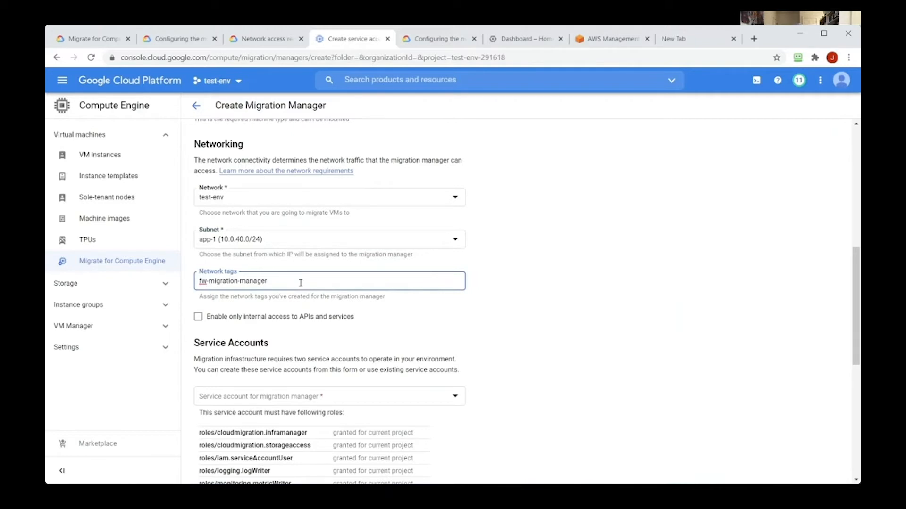
key(Return)
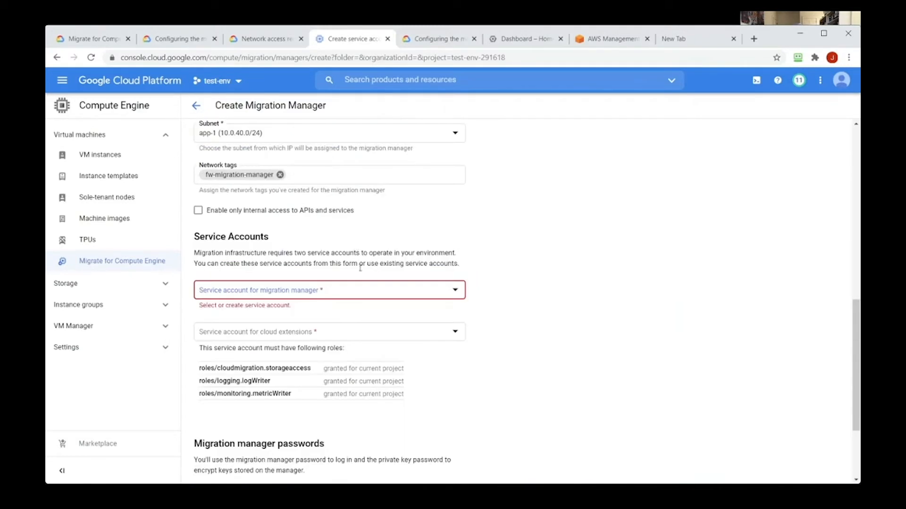
- Begin a new manager service account named 'Velostrata manager main'
click(355, 290)
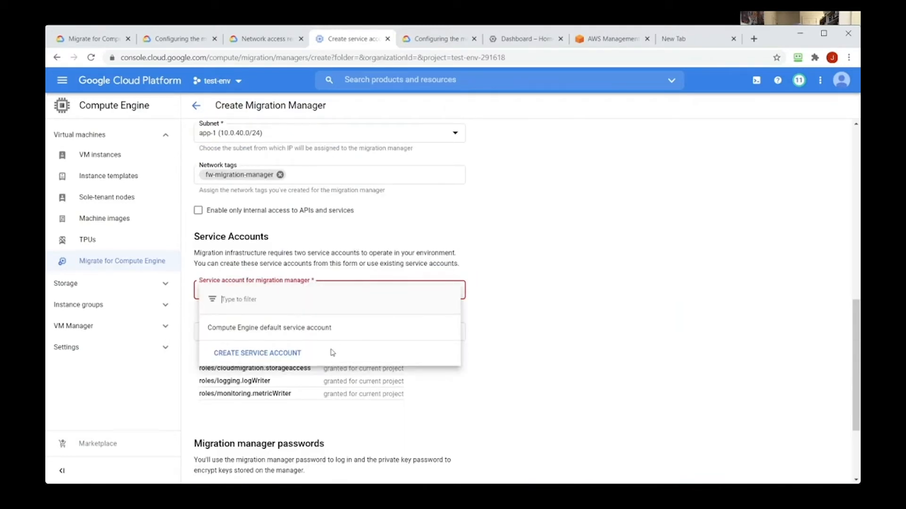
click(288, 356)
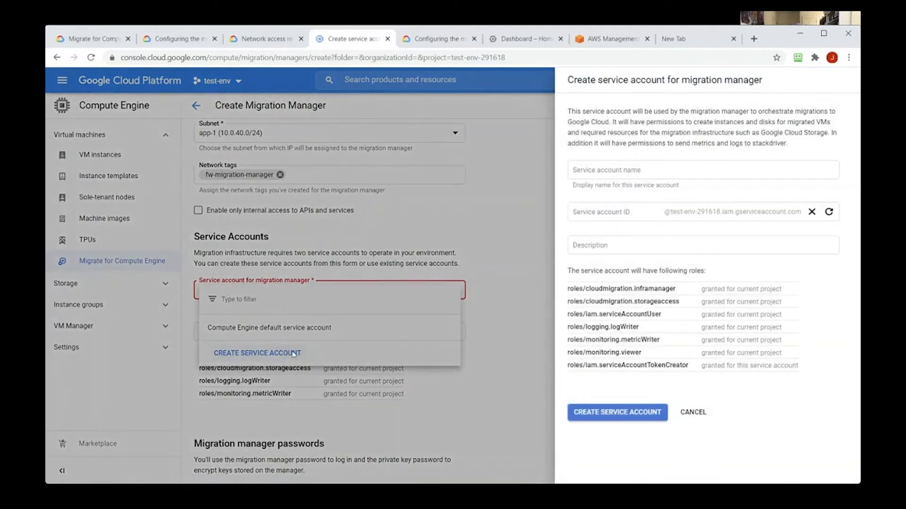
click(622, 171)
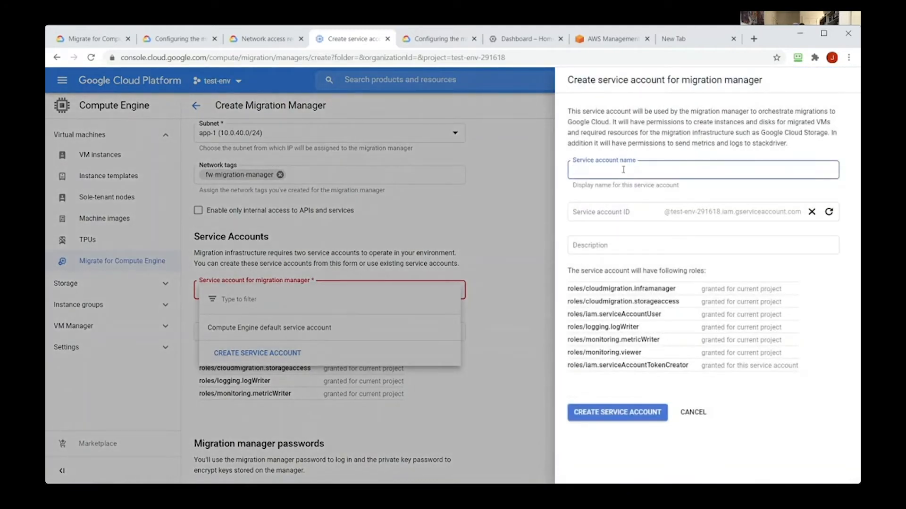
text(Velostrata manager main)
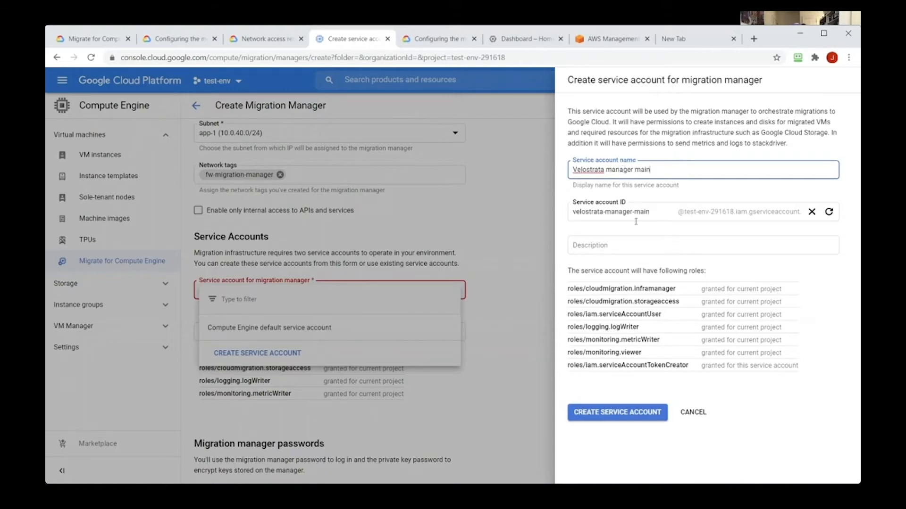
click(650, 414)
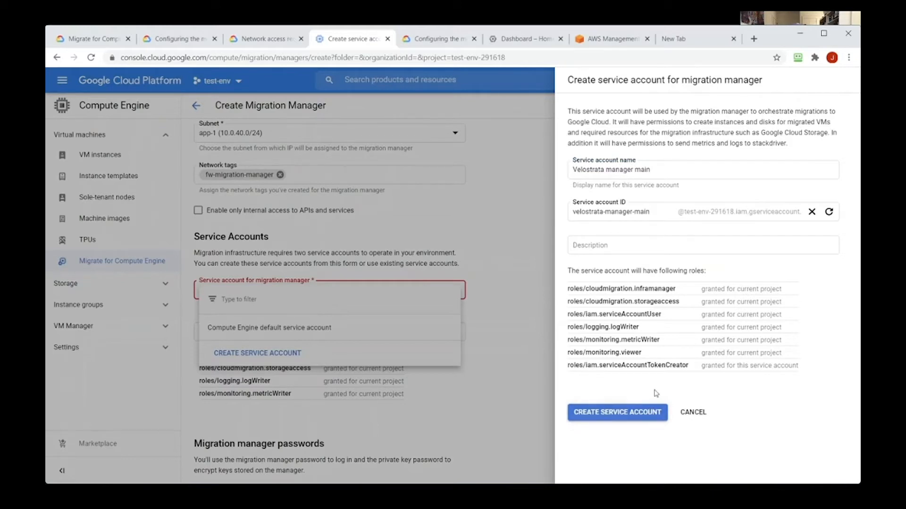
- Describe the account as 'migrate for compute engine manager' and create it
click(706, 170)
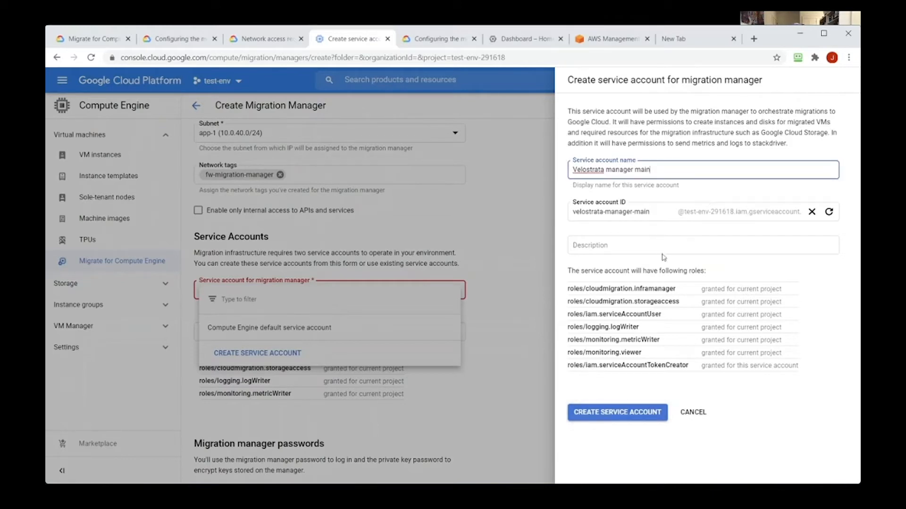
click(639, 244)
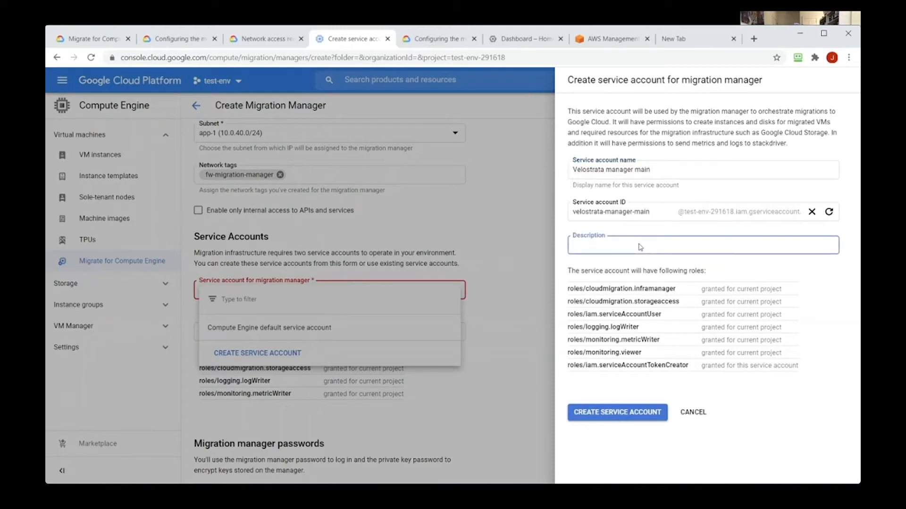
text(migrate for compute engine manager)
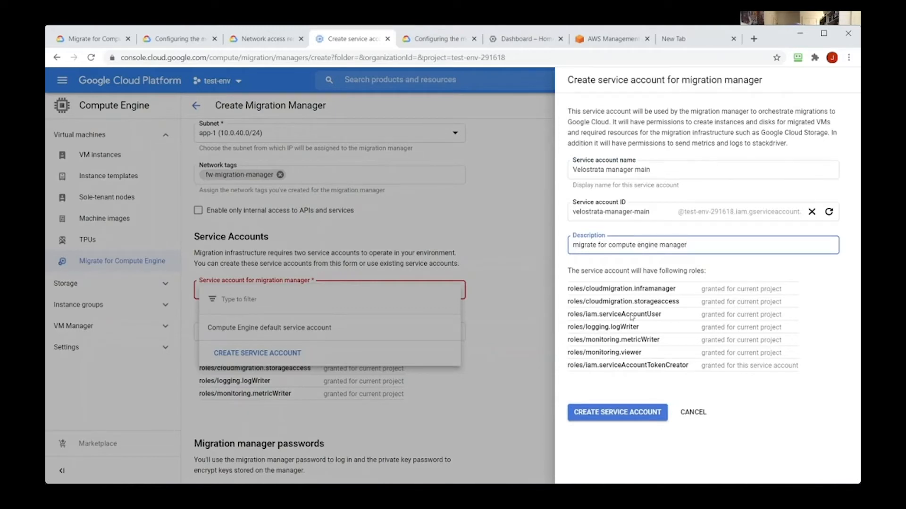
click(633, 413)
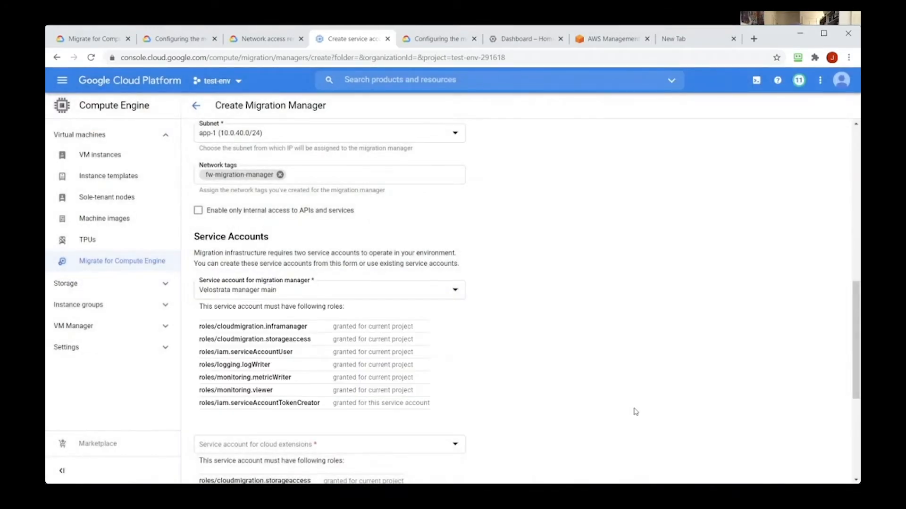
- Create cloud extensions account 'Velostrata Cloud Extension Main', described 'migrate for compute engine extension'
scroll(632, 413, down, 2)
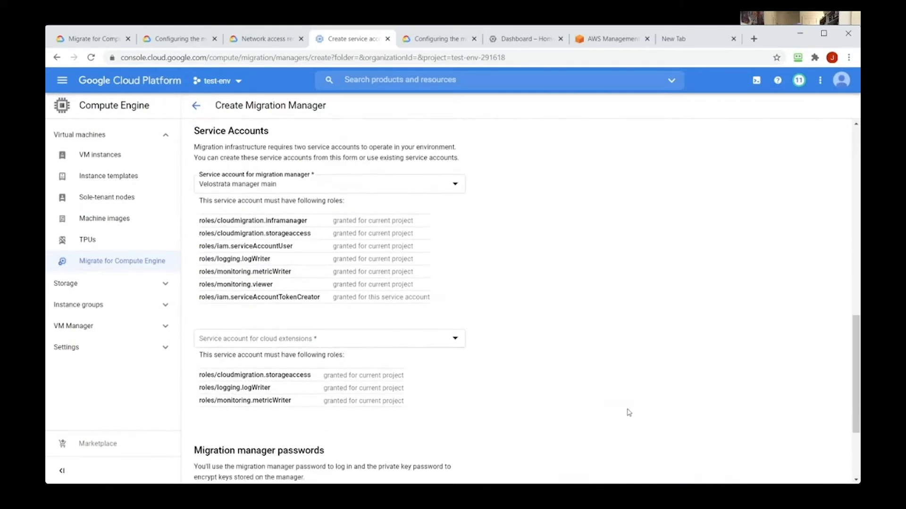
click(359, 343)
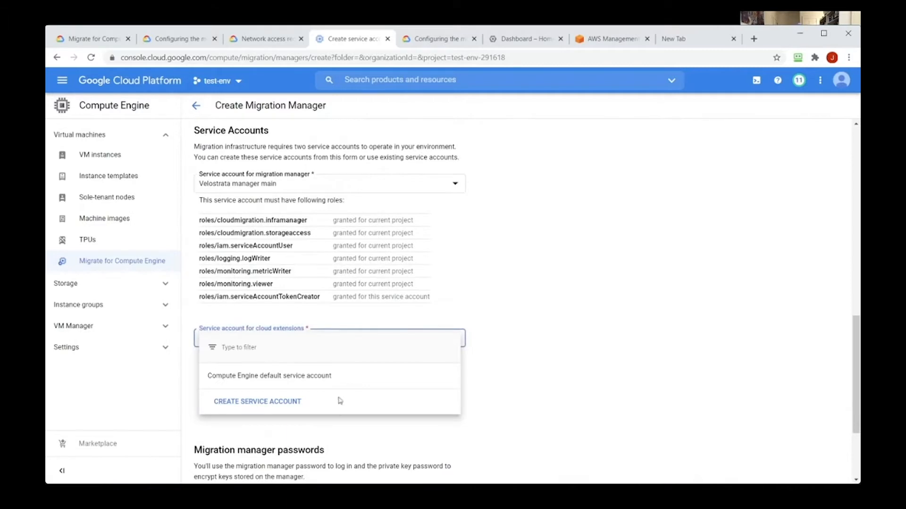
click(295, 402)
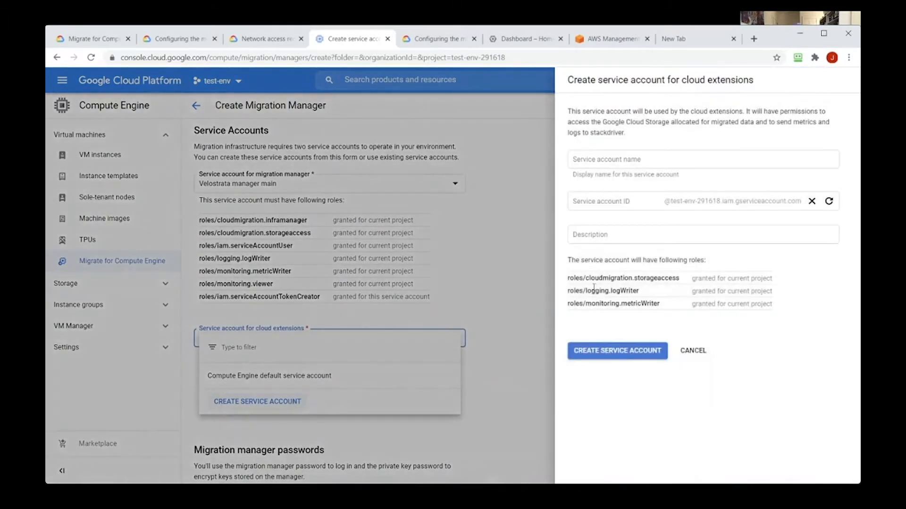
click(665, 163)
text(Velostrata Cloud)
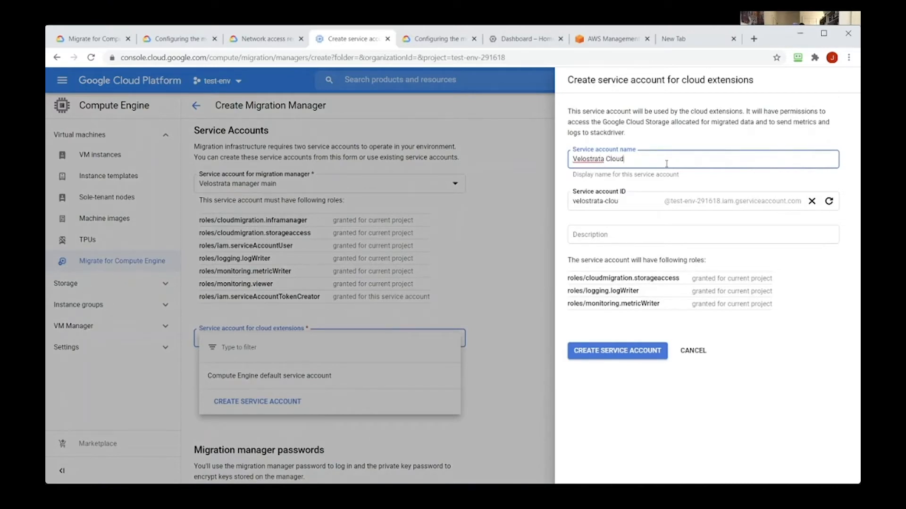
text( Exten)
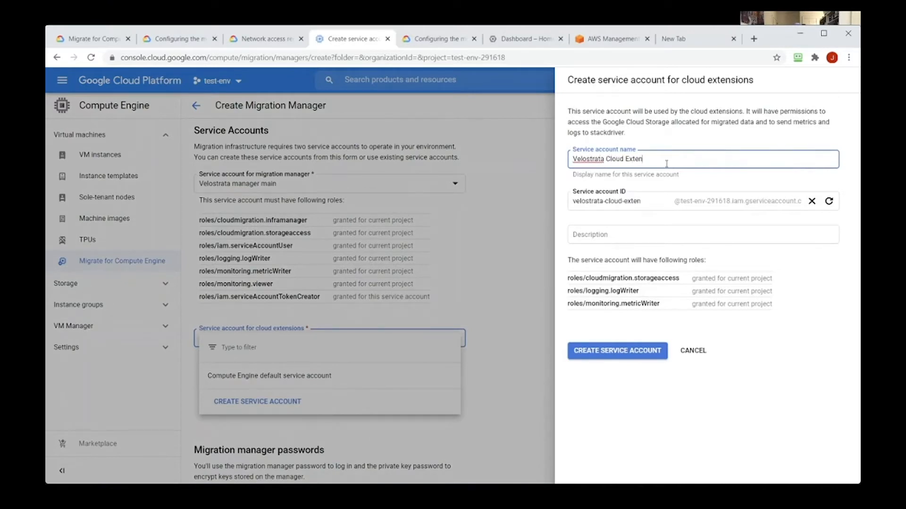
text(sion Main)
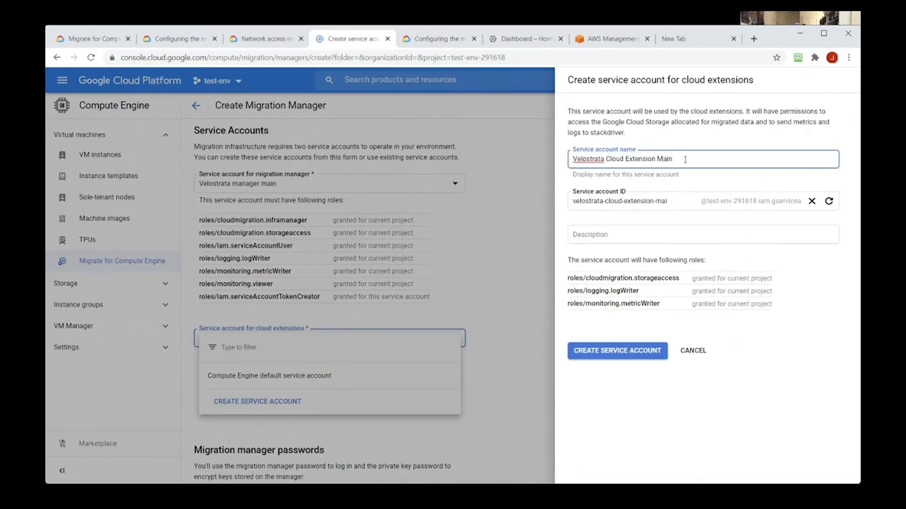
click(654, 231)
text(migrat)
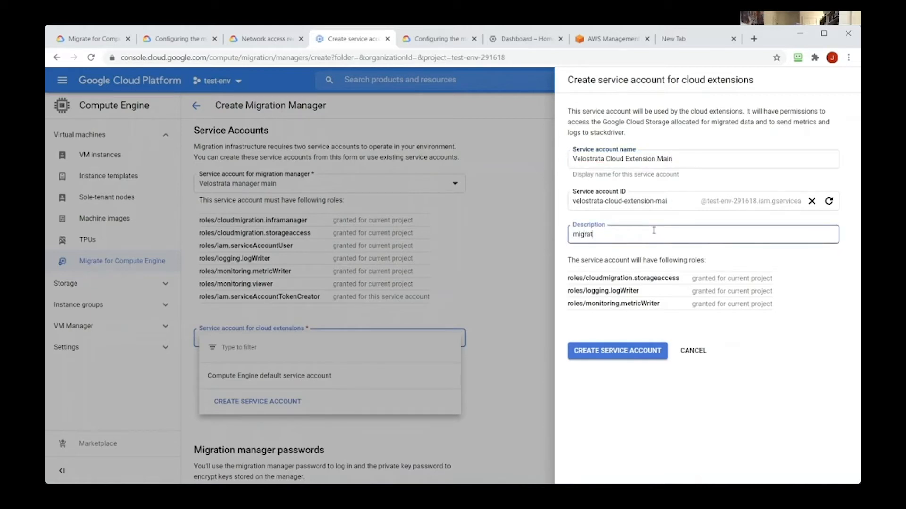
text(e for comute engine)
key(BackSpace)
key(BackSpace)
key(BackSpace)
key(BackSpace)
key(BackSpace)
key(BackSpace)
key(BackSpace)
key(BackSpace)
text(pute engine extension)
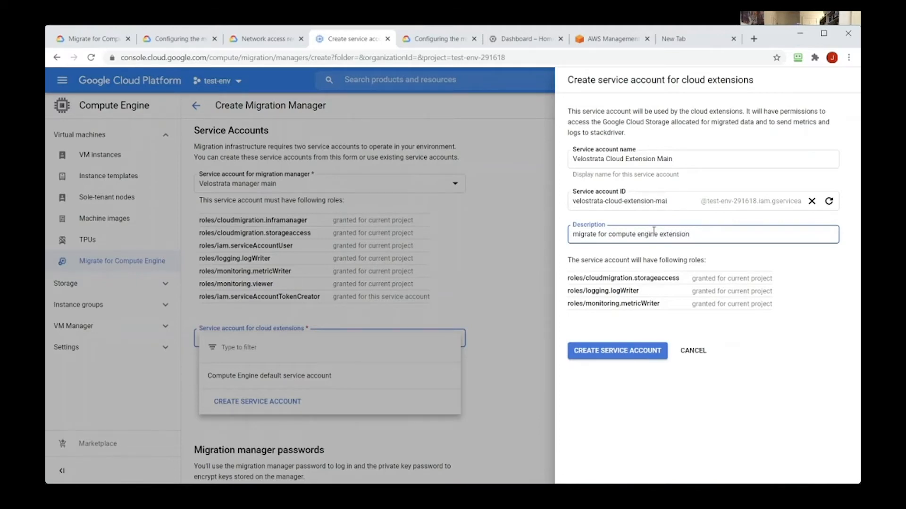
click(635, 357)
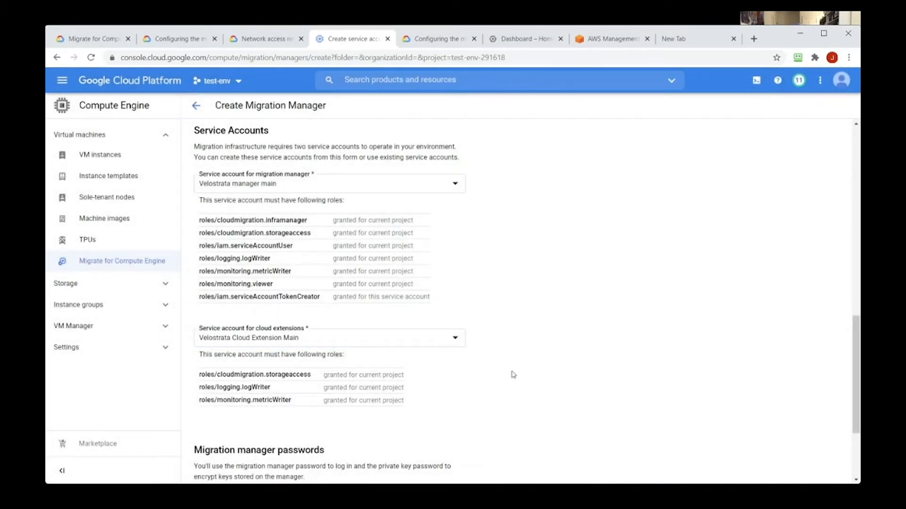
- Generate the apiuser and private key passwords, then review and create account-processing-migration-manager
scroll(514, 375, down, 3)
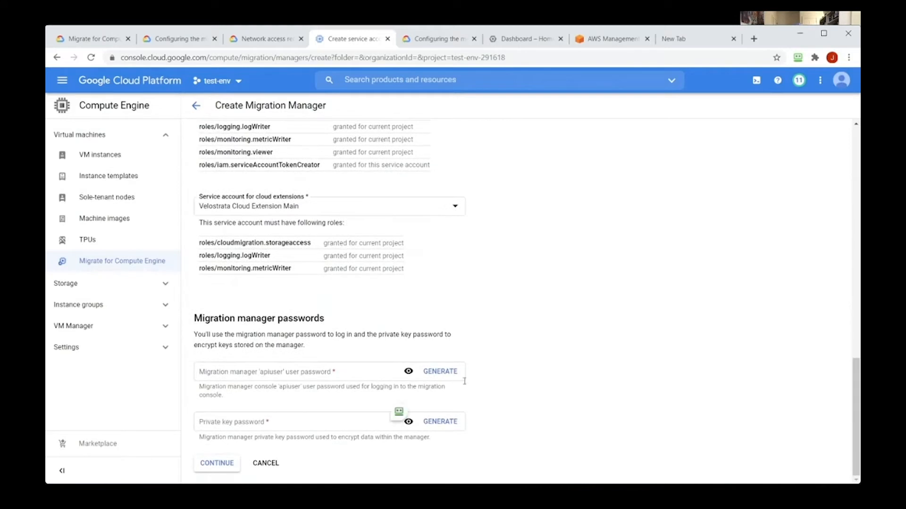
click(449, 376)
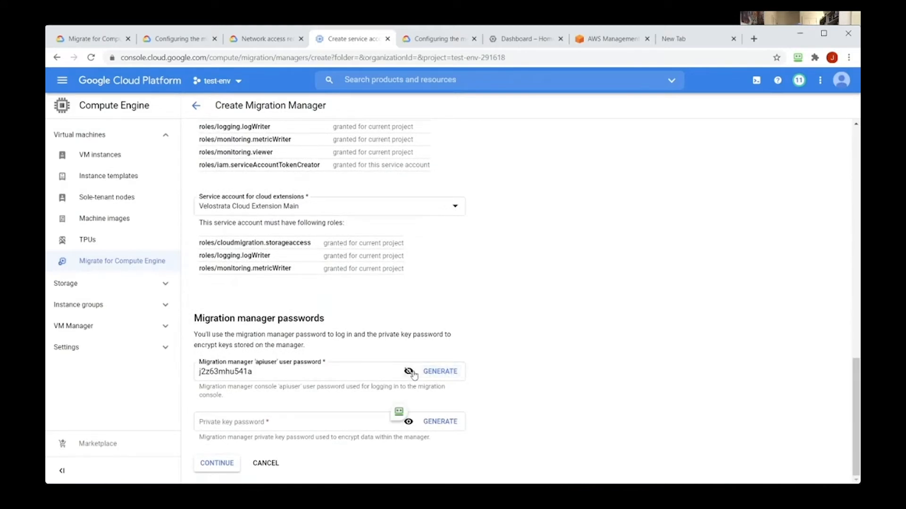
click(440, 421)
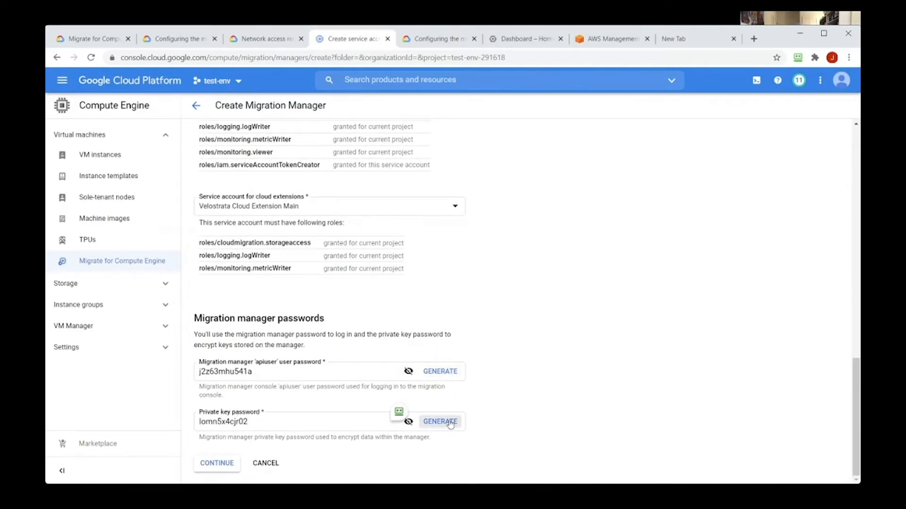
drag(275, 374, 195, 364)
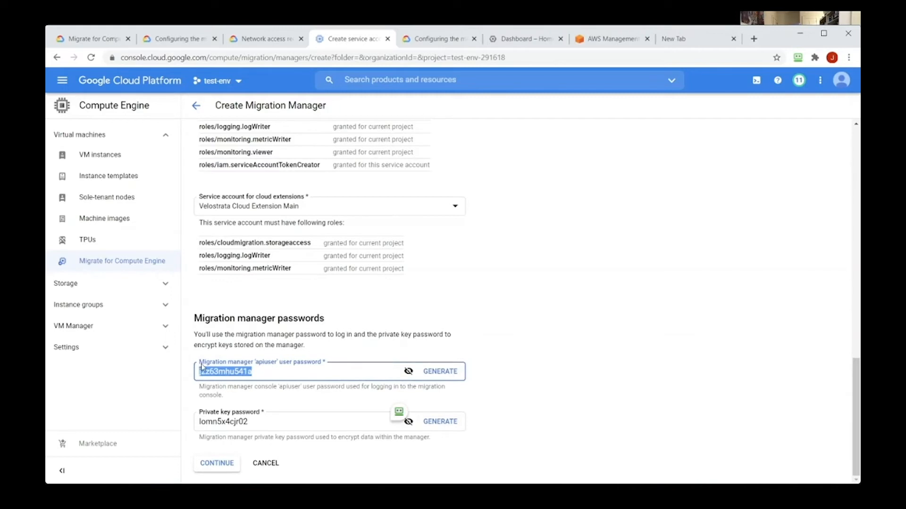
click(222, 464)
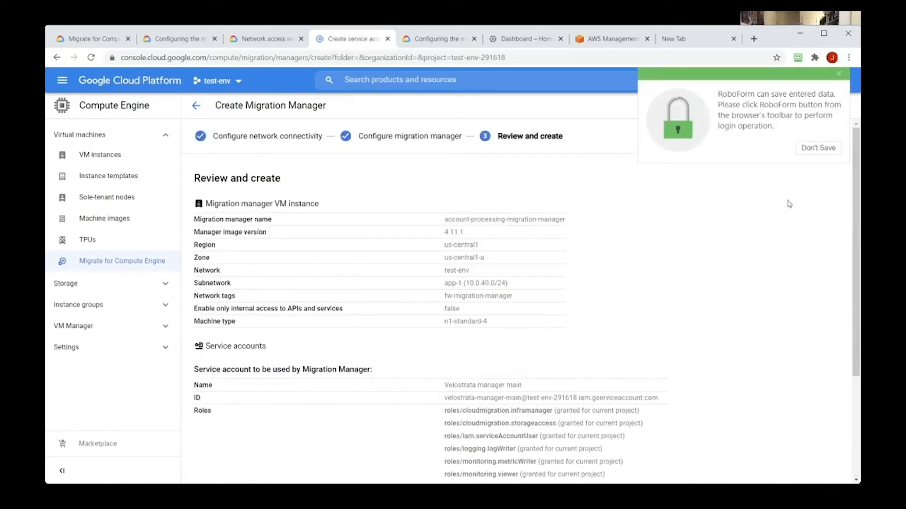
scroll(809, 186, down, 3)
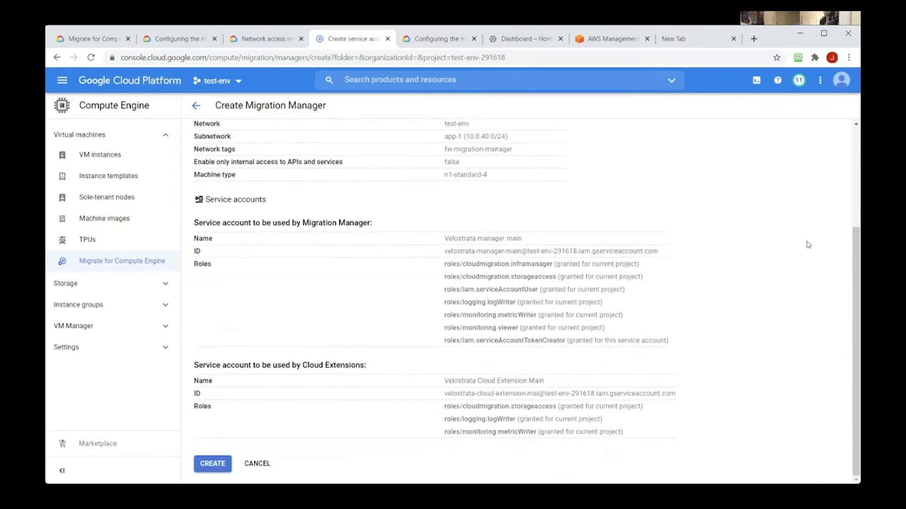
click(210, 464)
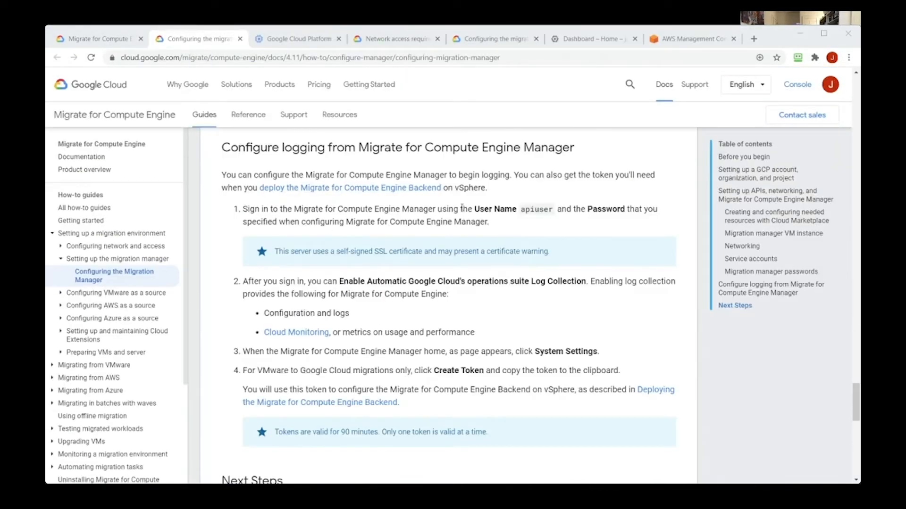
- Review the apiuser user name and password sign-in step, then return to the VM instances list
drag(557, 211, 474, 209)
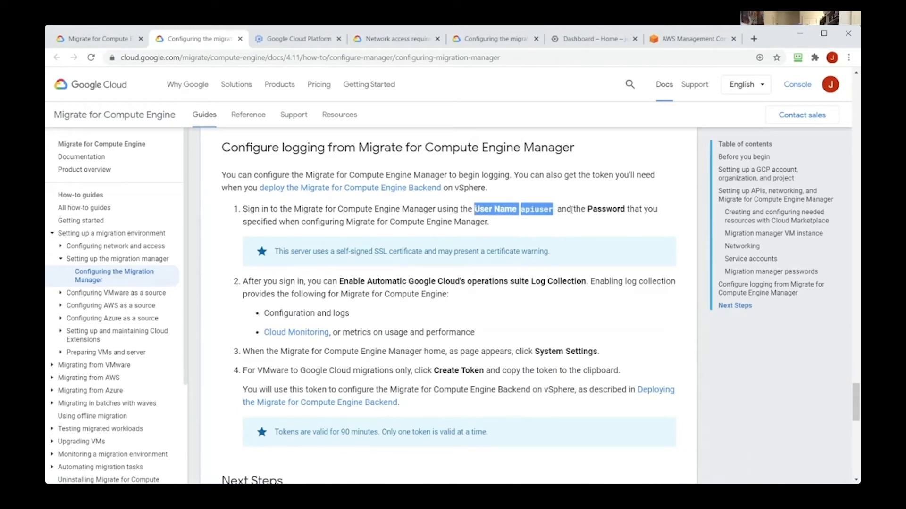
drag(558, 209, 493, 222)
click(523, 226)
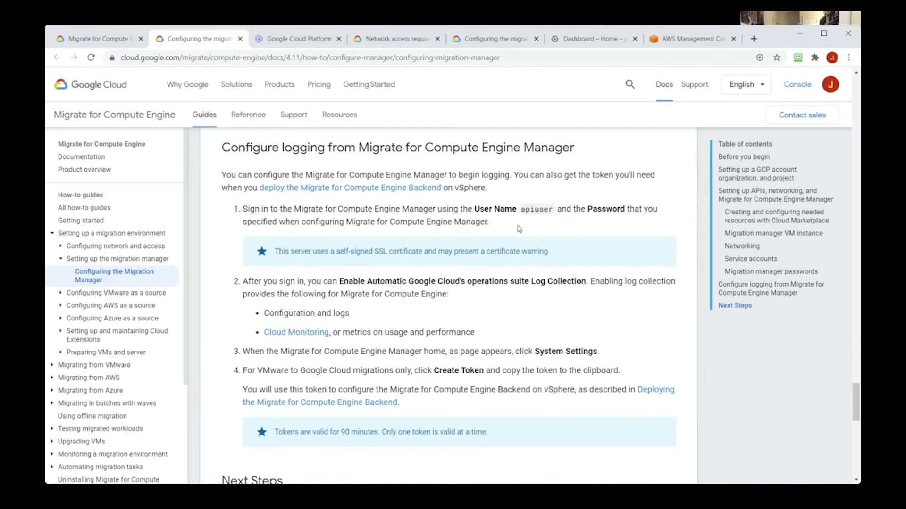
click(284, 40)
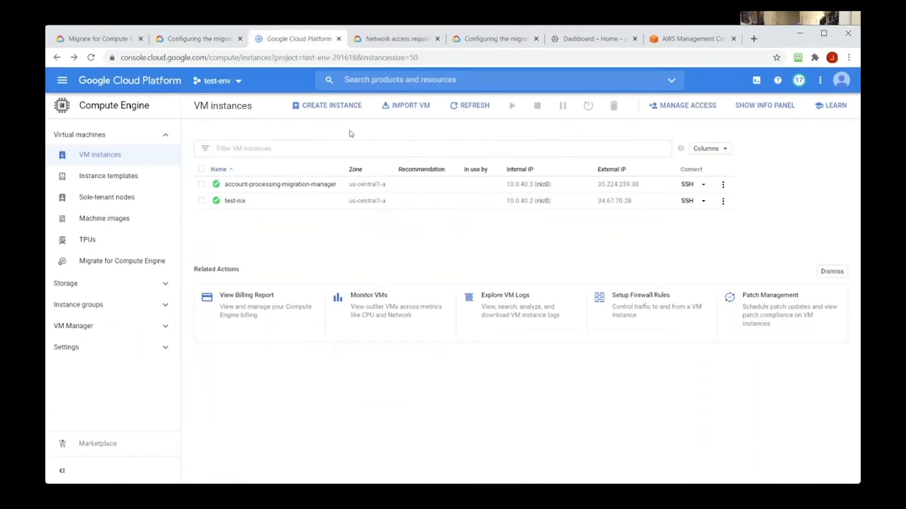
- Allow HTTPS traffic on the migration manager instance and save the change
click(318, 184)
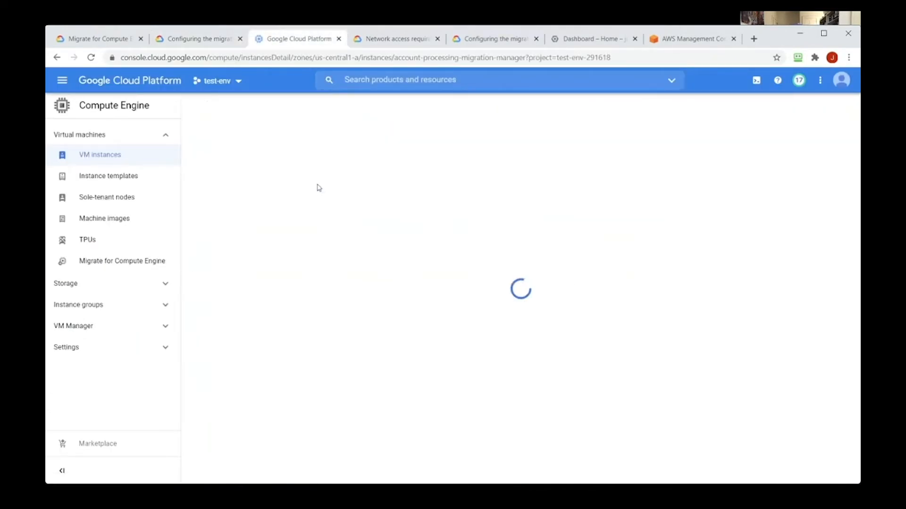
click(353, 106)
scroll(386, 280, down, 2)
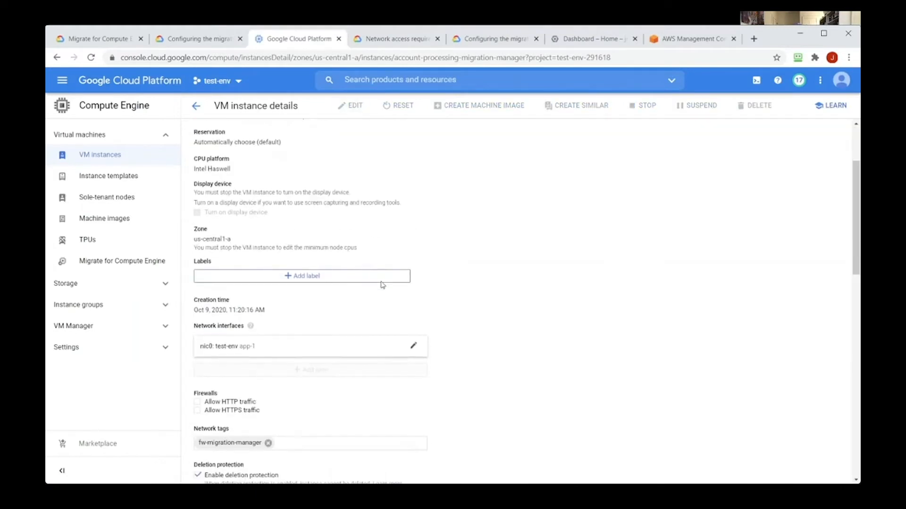
click(200, 412)
scroll(449, 353, down, 10)
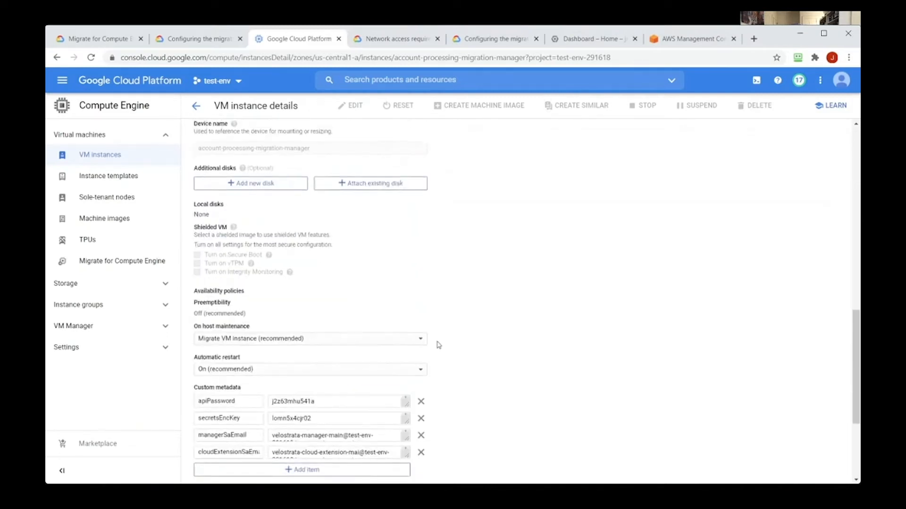
scroll(439, 345, down, 2)
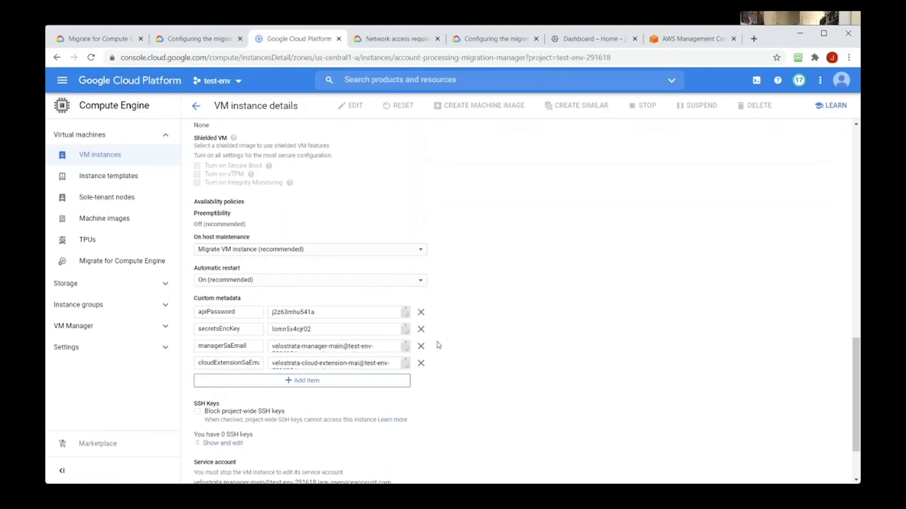
scroll(439, 345, down, 2)
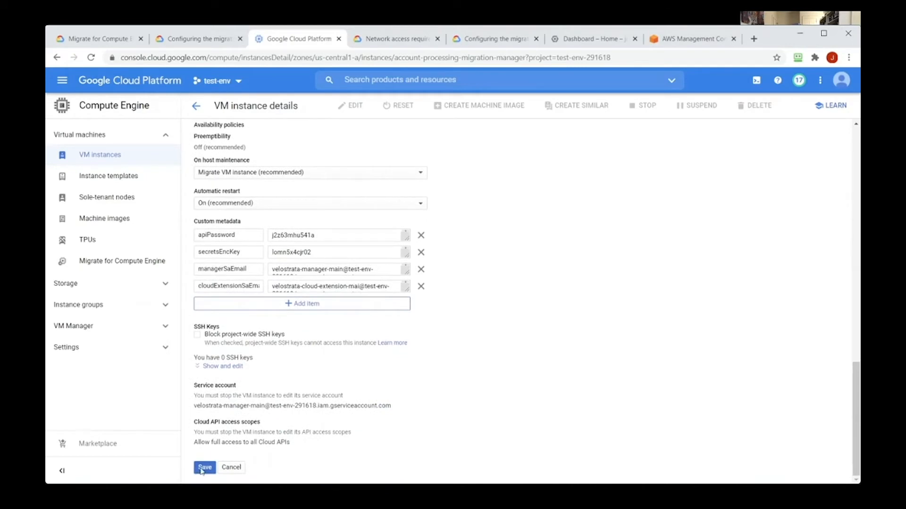
click(202, 469)
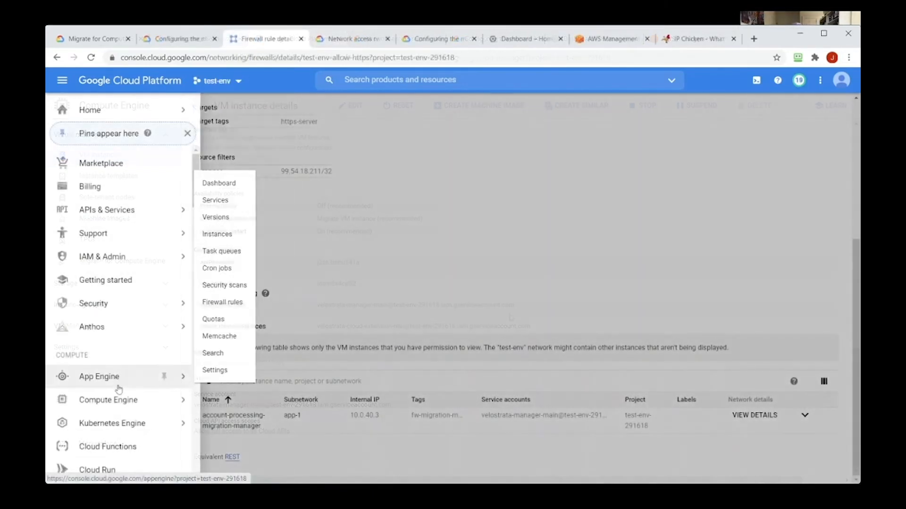
- Copy the manager's external IP 35.224.239.38 from the VM instances list and go to IP Chicken
mouse_move(132, 401)
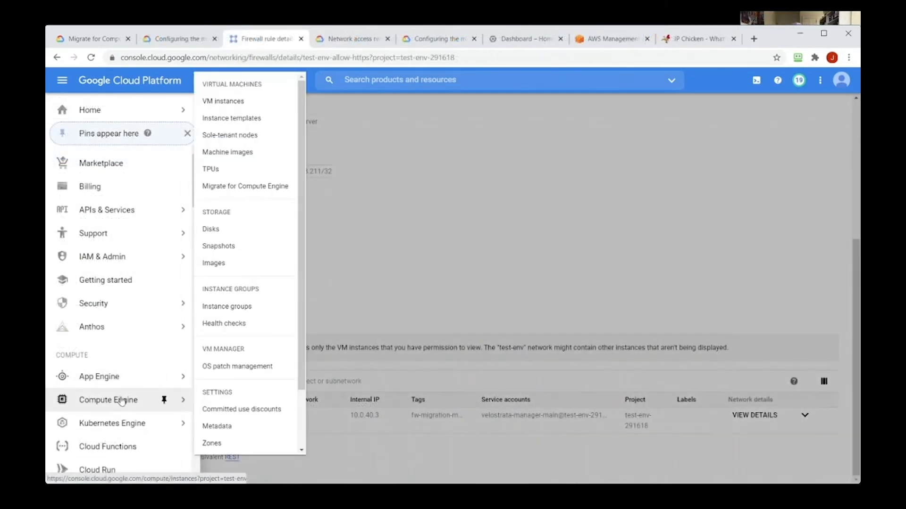
click(244, 100)
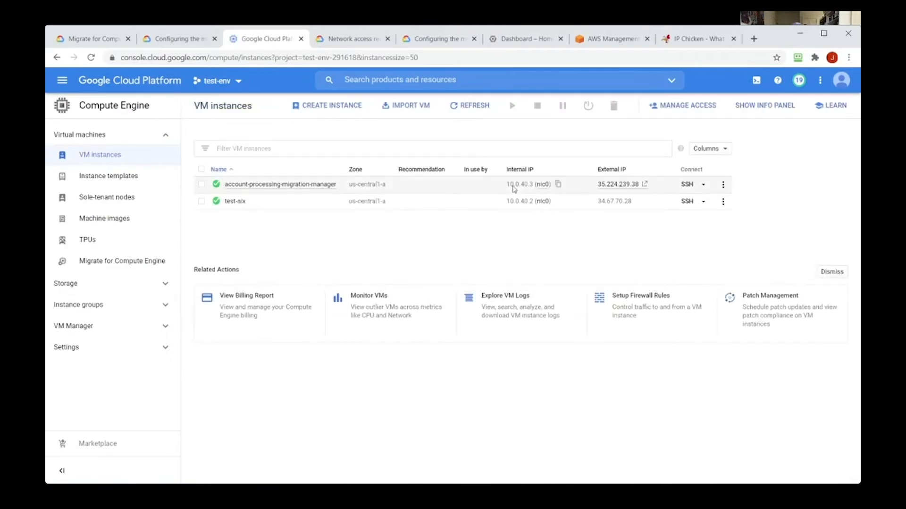
click(654, 186)
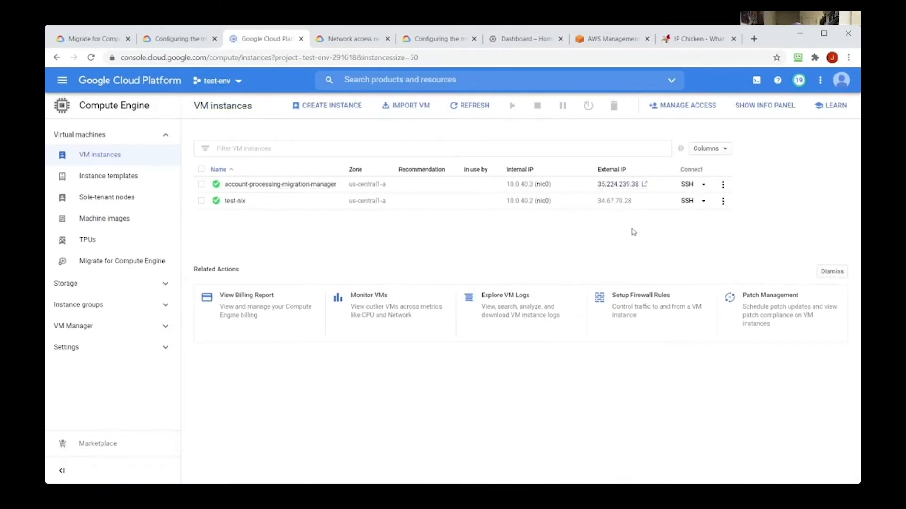
click(702, 43)
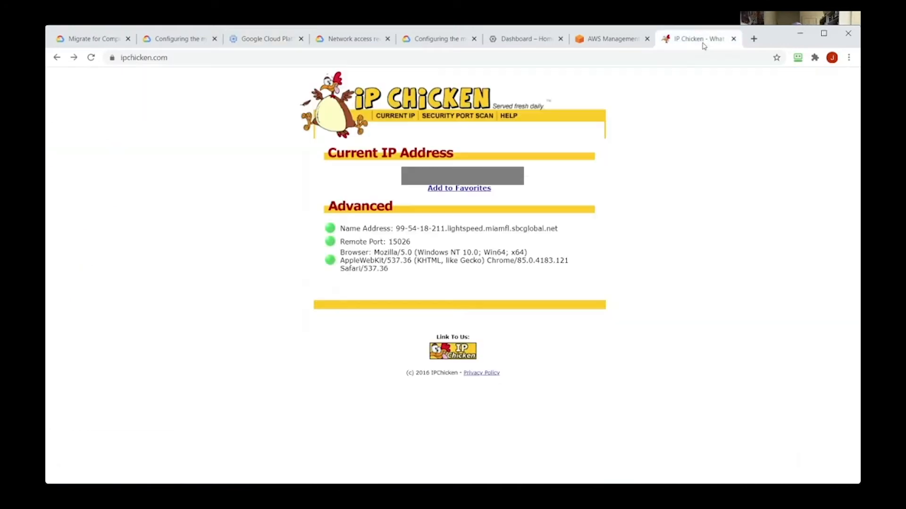
click(539, 60)
text(https://)
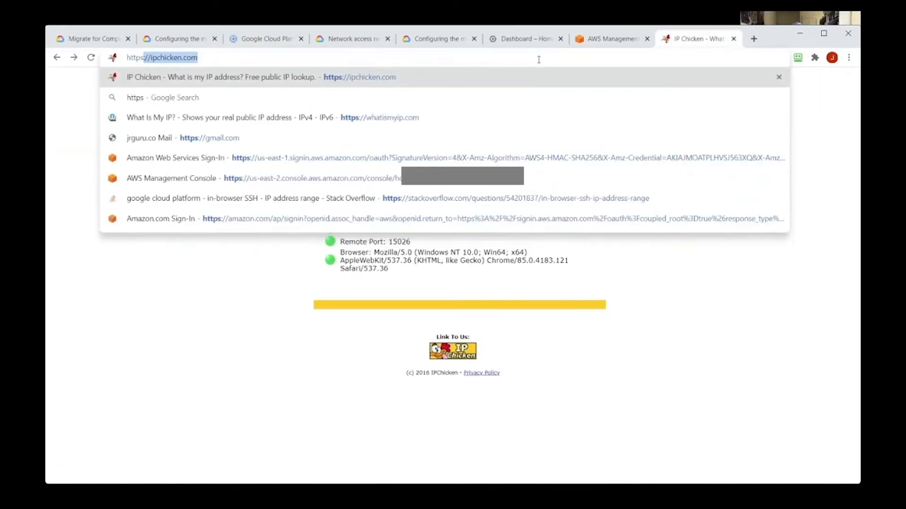
key(ctrl+v)
key(Return)
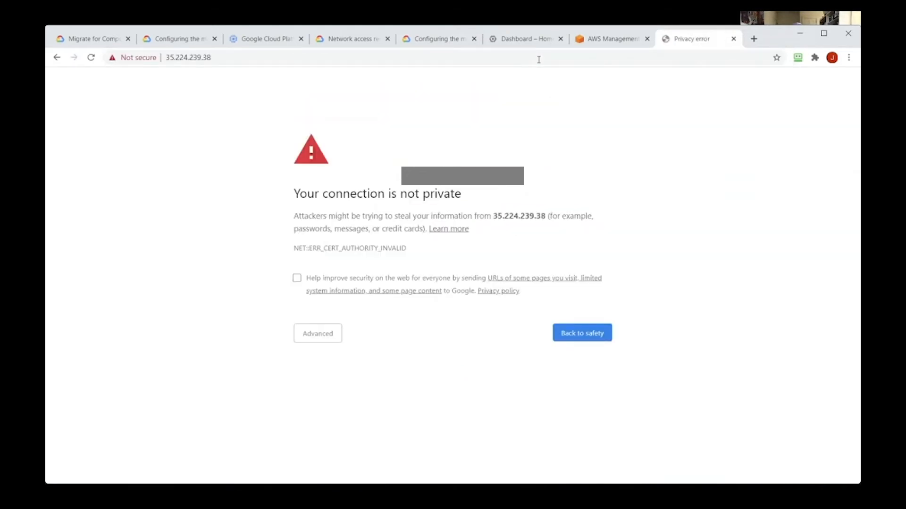
click(340, 334)
click(365, 416)
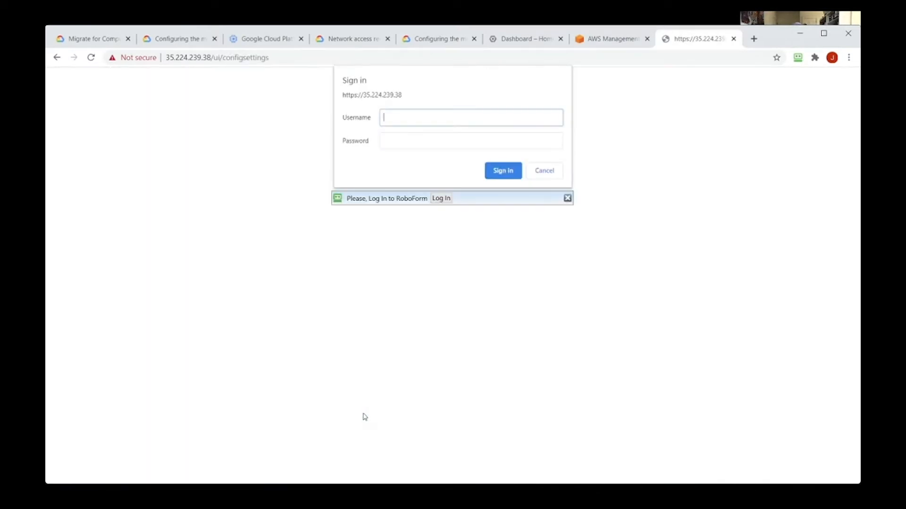
- Sign in with the API user's name and password
text(apiuser)
click(474, 145)
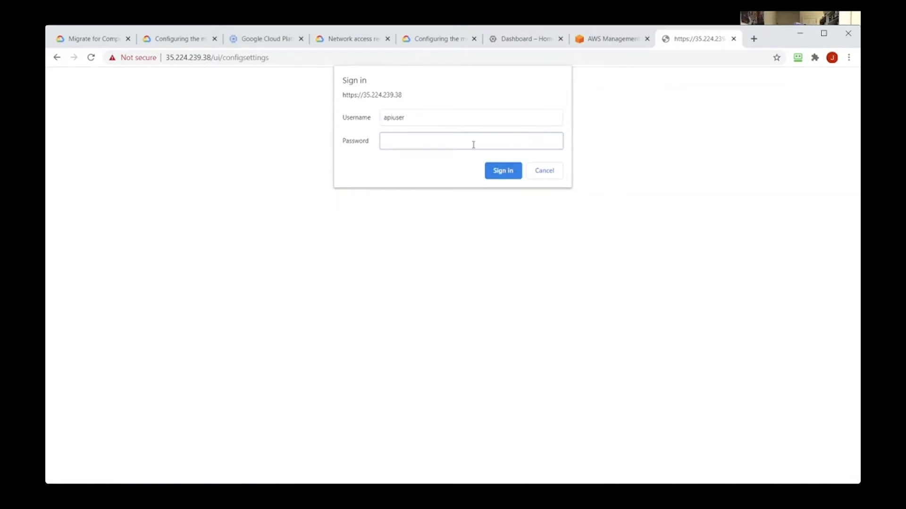
key(ctrl+v)
click(504, 171)
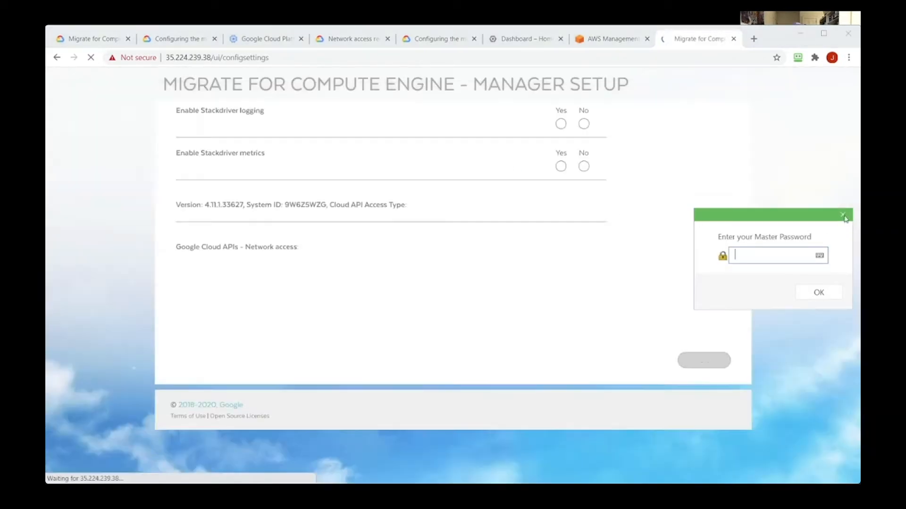
- Dismiss the master password prompt, set Stackdriver logging and metrics to Yes, and confirm
click(843, 215)
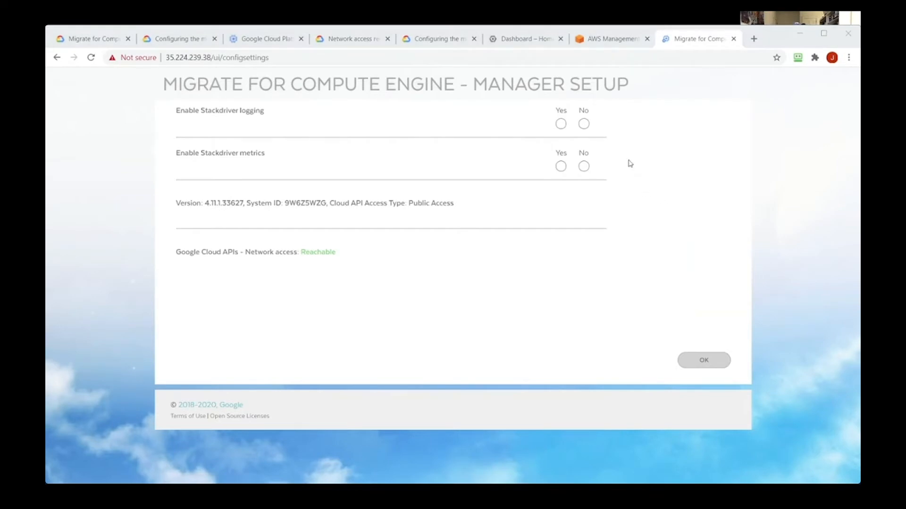
click(584, 125)
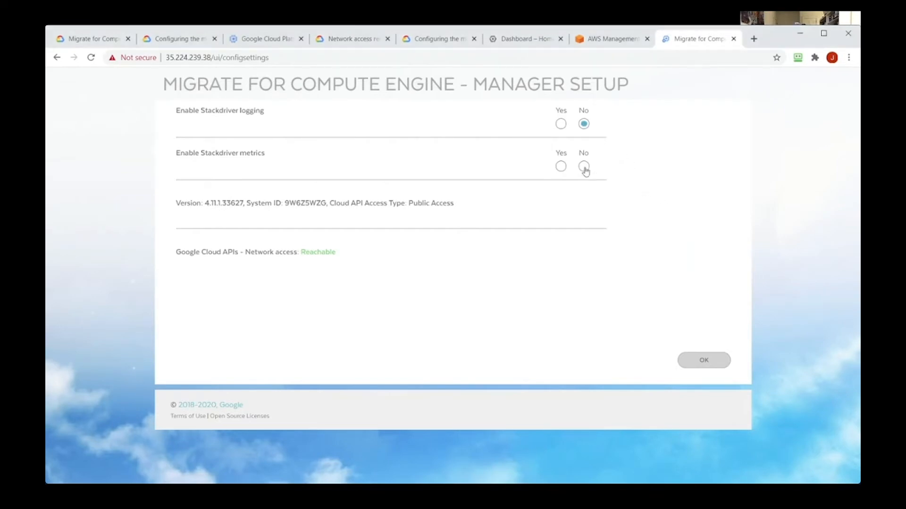
click(585, 168)
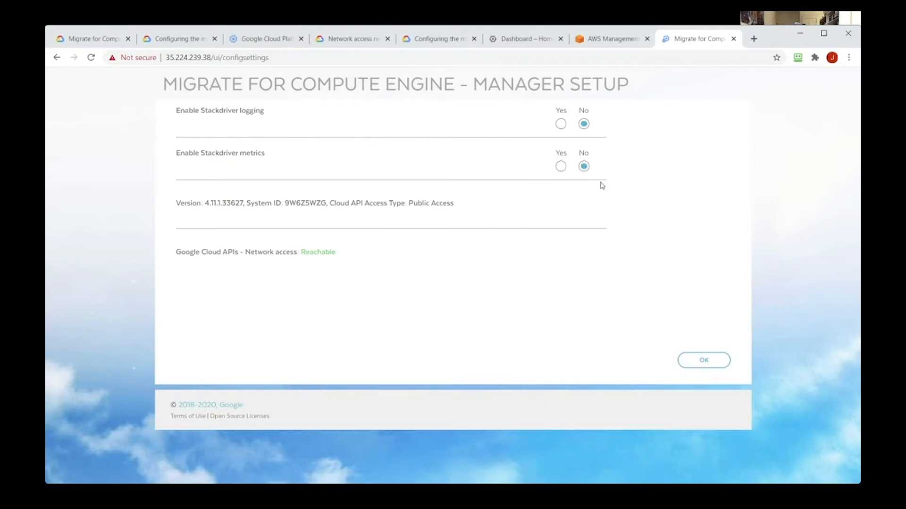
click(561, 124)
click(561, 166)
click(702, 360)
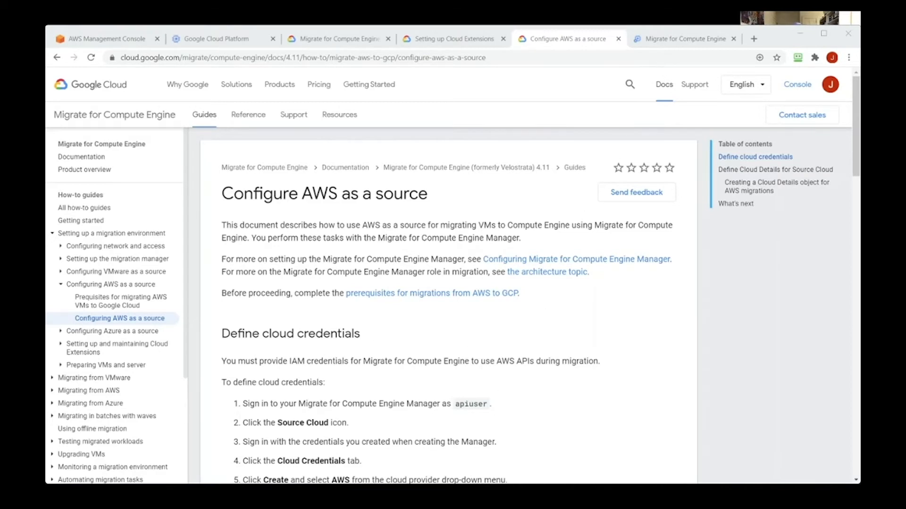
- Read the AWS cloud credential steps in the guide, then go back to the Manager home page
scroll(404, 459, down, 6)
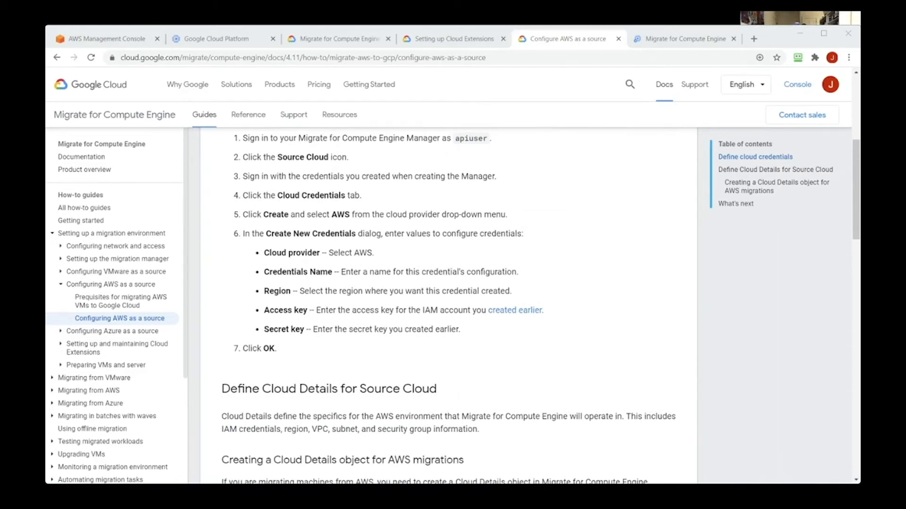
click(658, 38)
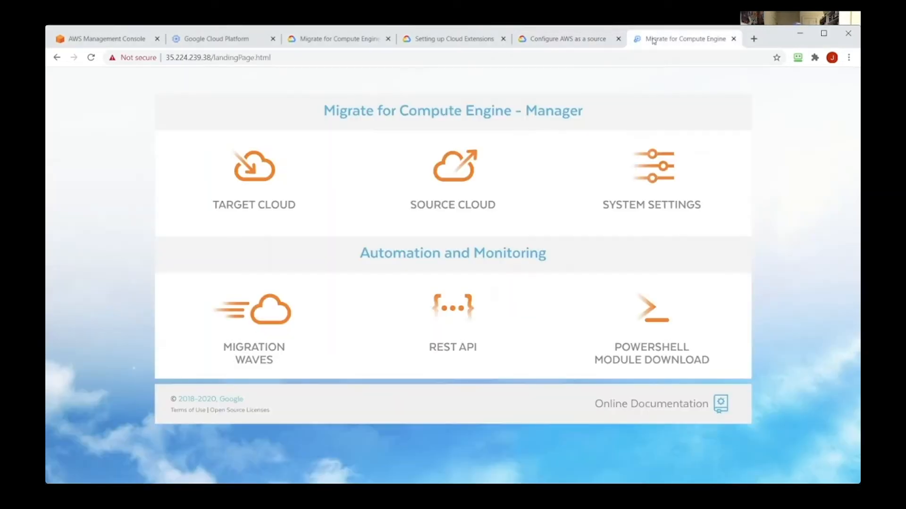
- Start a new AWS cloud credential named migrate-extension in US East (N. Virginia)
click(463, 167)
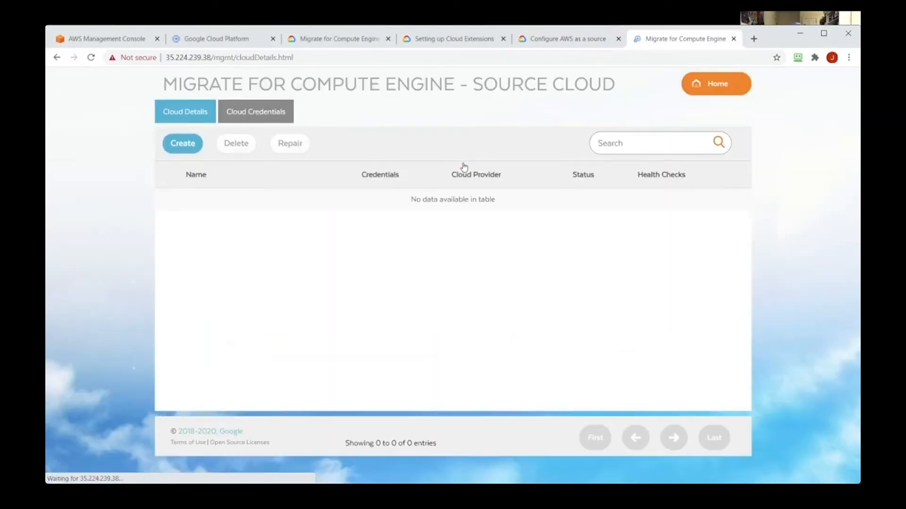
click(260, 116)
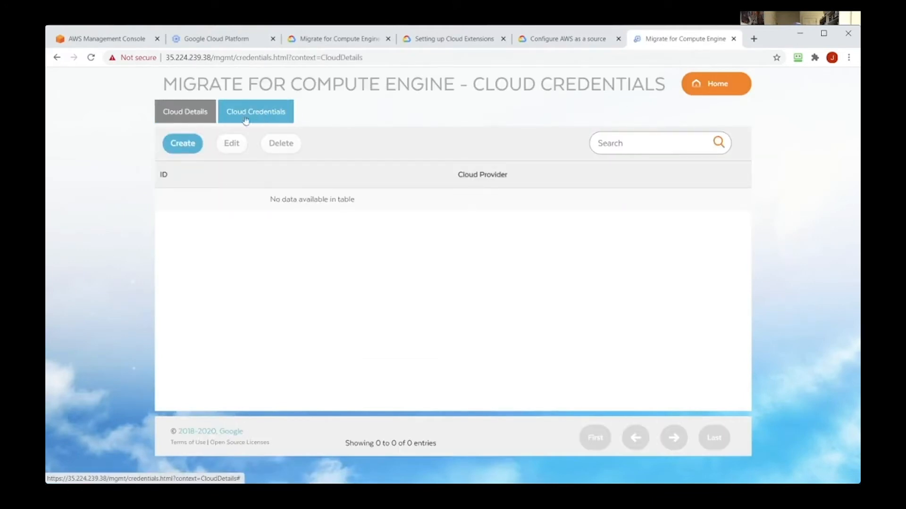
click(188, 144)
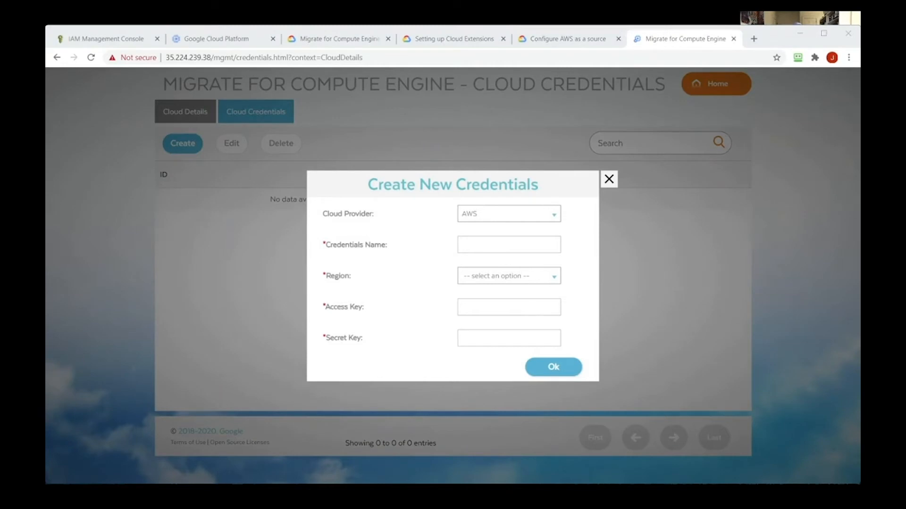
click(116, 45)
drag(302, 184, 230, 182)
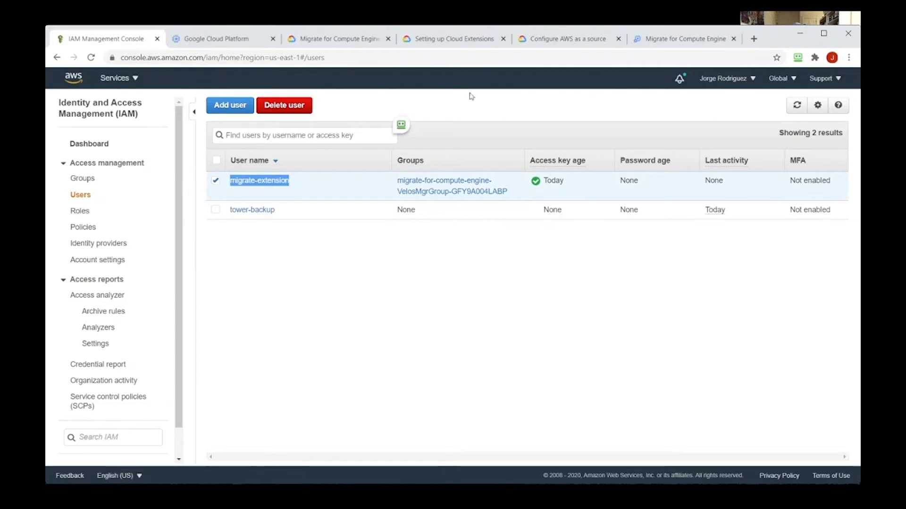
click(644, 38)
click(493, 246)
key(ctrl+v)
click(533, 277)
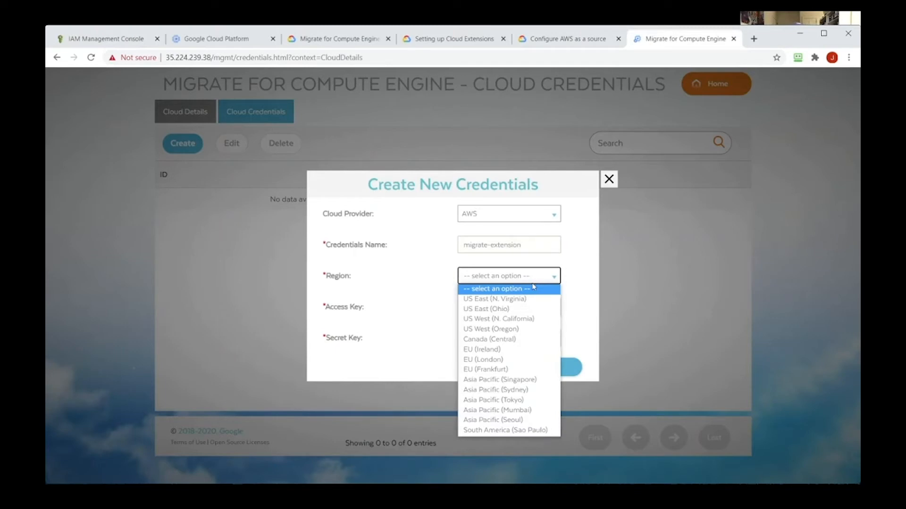
click(532, 299)
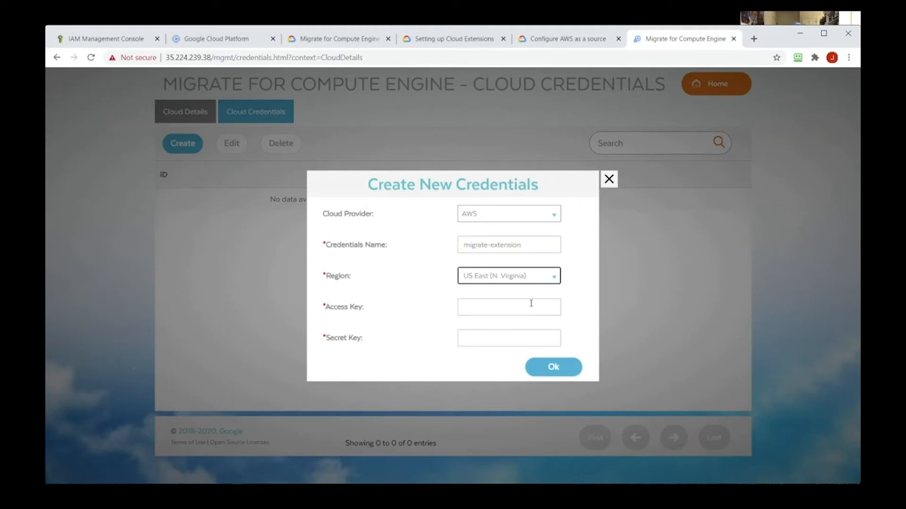
- Paste the IAM user's access key and secret key, and save the credential
click(686, 228)
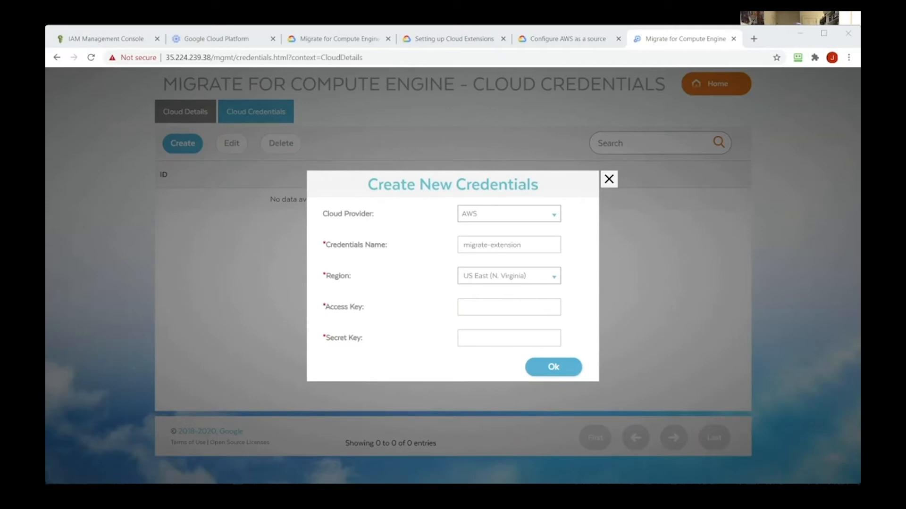
key(alt+Tab)
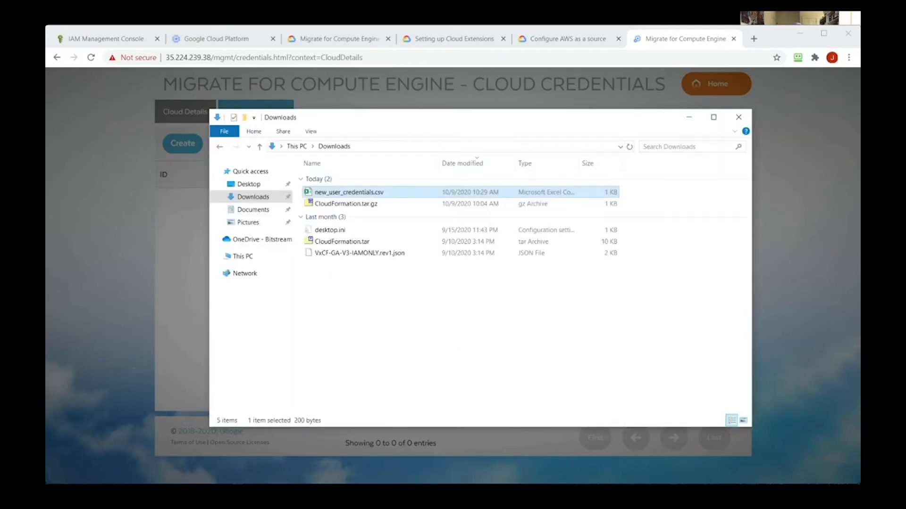
key(alt+Tab)
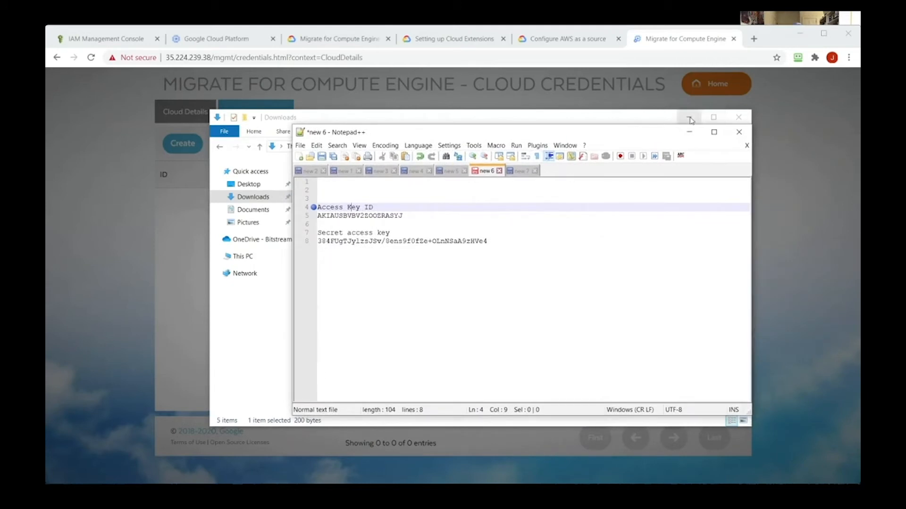
key(alt+Tab)
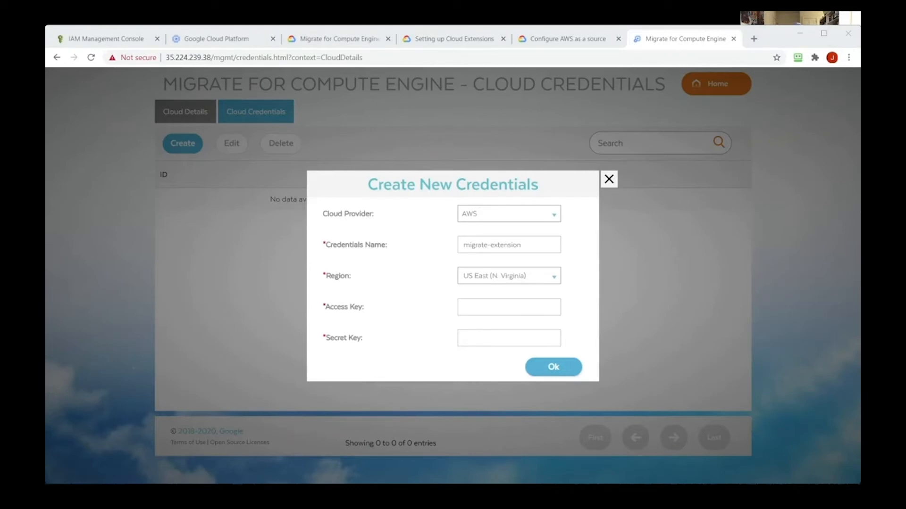
click(472, 306)
key(ctrl+v)
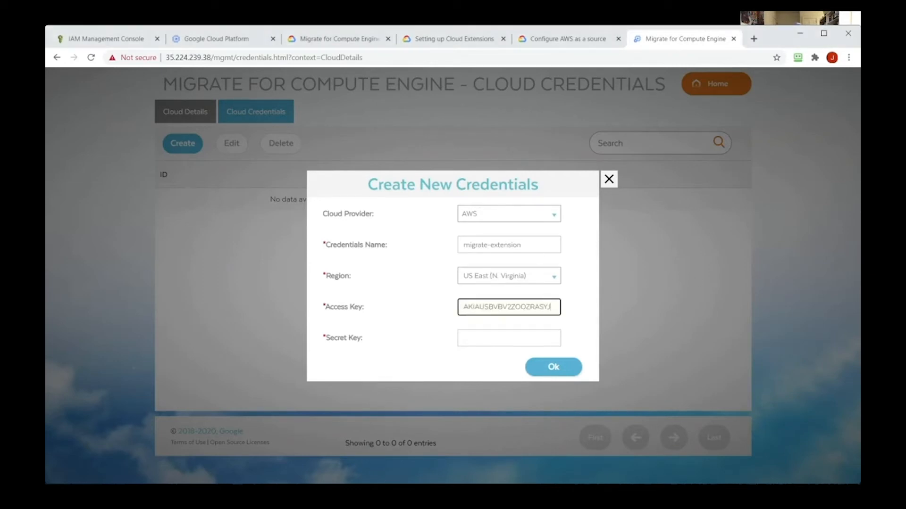
key(alt+Tab)
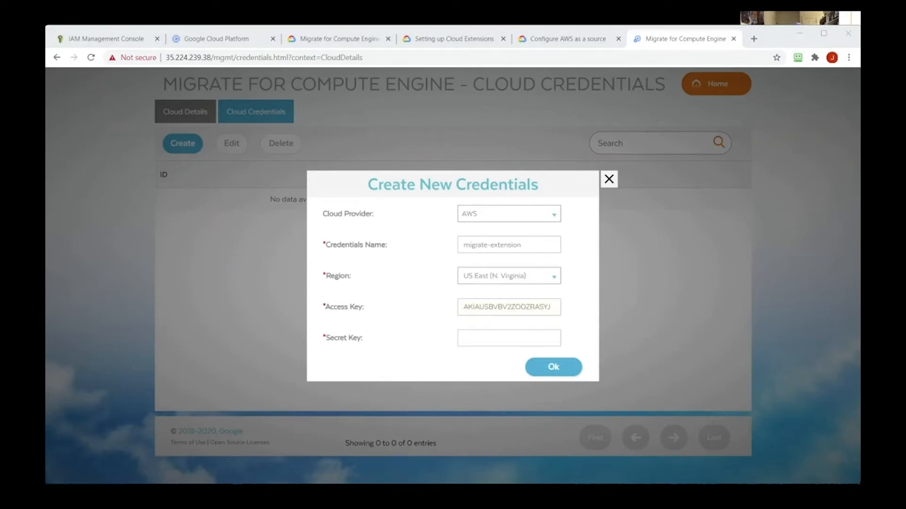
click(509, 337)
key(ctrl+v)
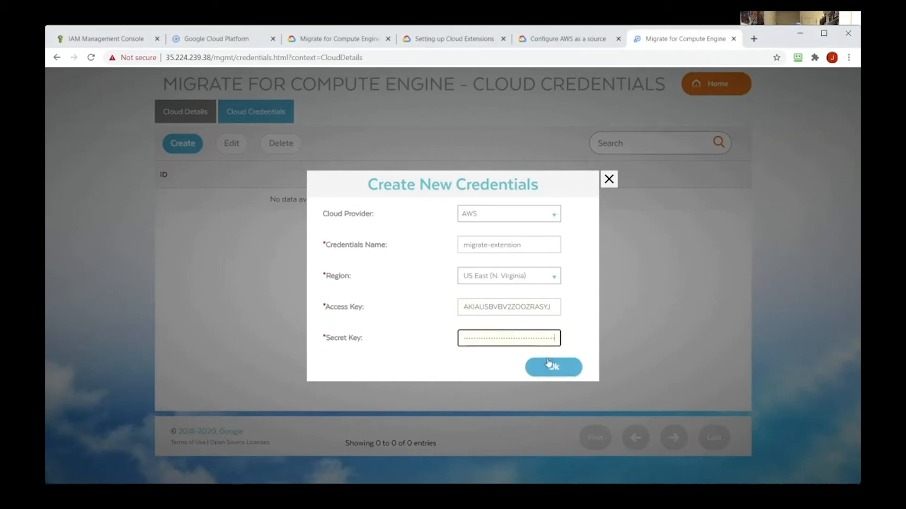
click(549, 368)
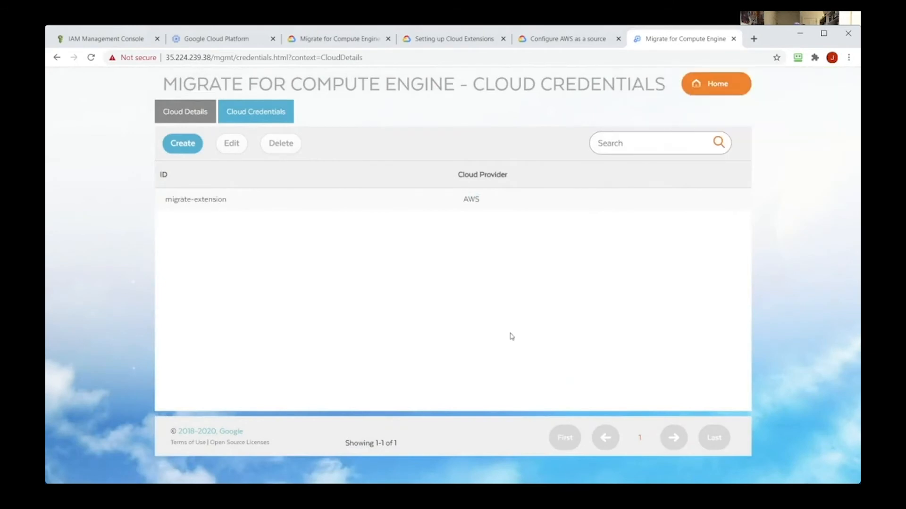
- Start new source cloud details using migrate-extension credentials in US East (N. Virginia)
click(184, 114)
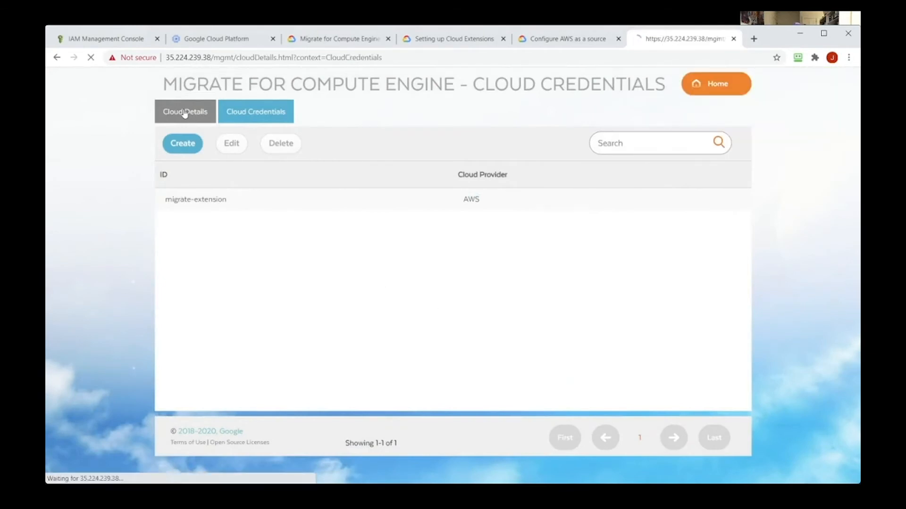
click(187, 144)
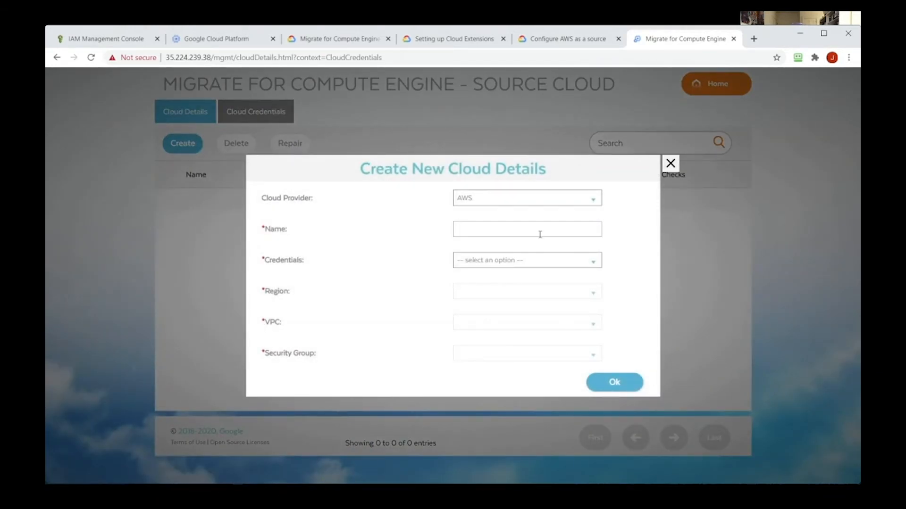
click(499, 233)
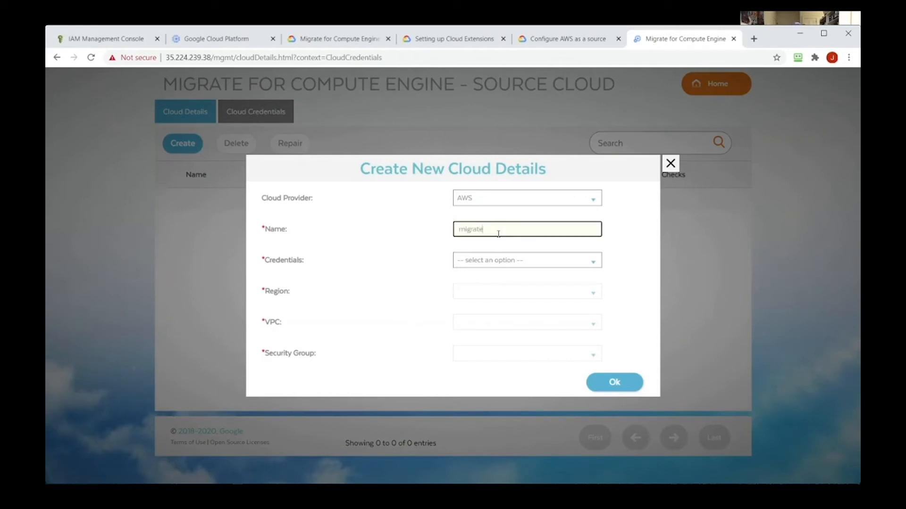
click(517, 262)
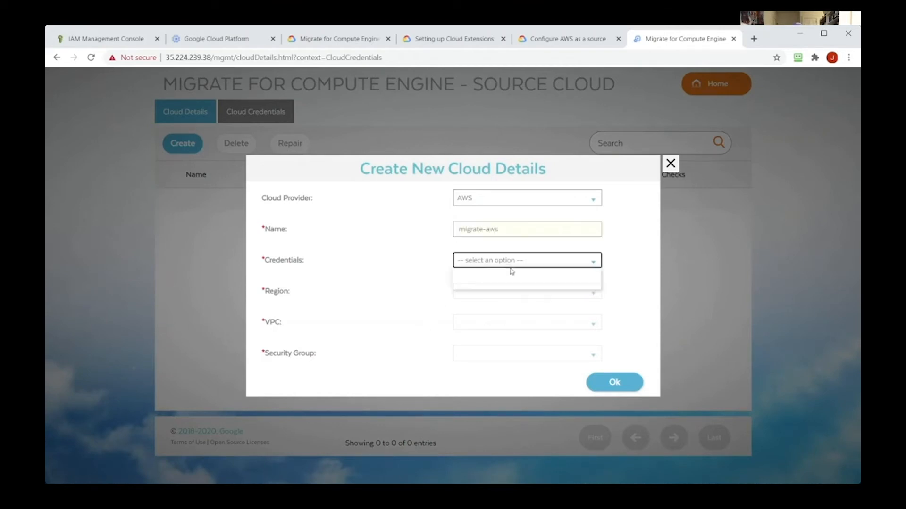
click(512, 283)
click(514, 292)
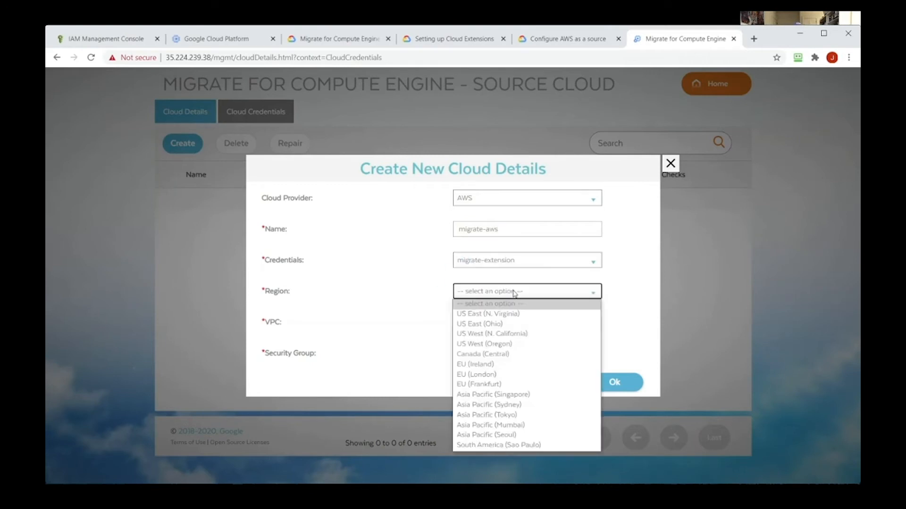
click(517, 313)
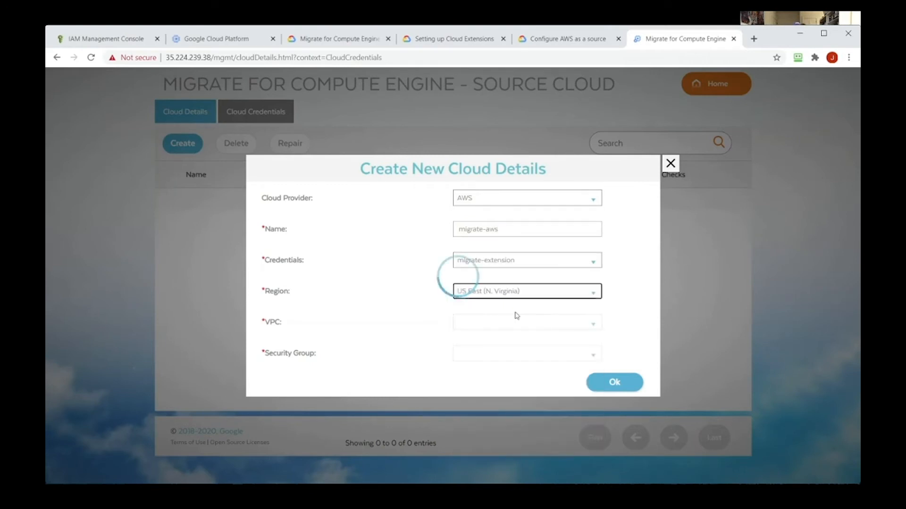
- Choose the only VPC, security group gcp-test-env-us-central-1 and worker subnet 172.31.40.0/24, then save
click(515, 323)
click(513, 345)
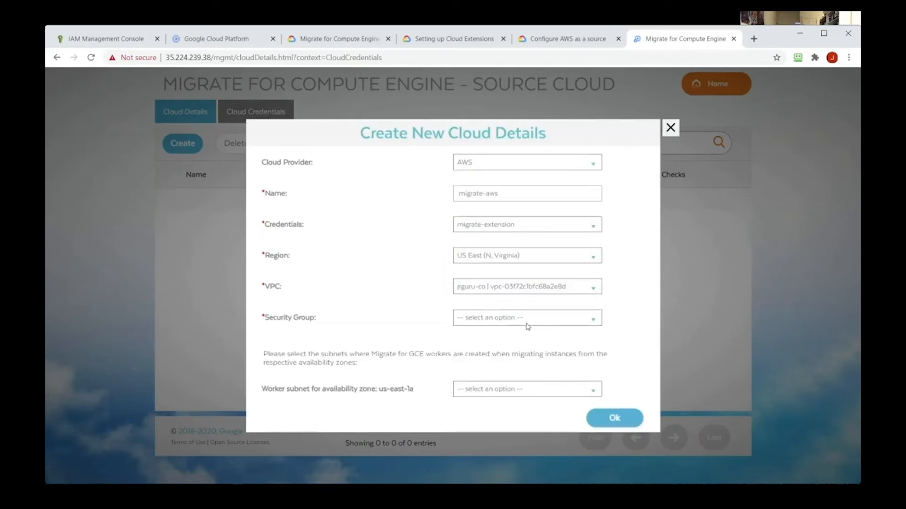
click(527, 323)
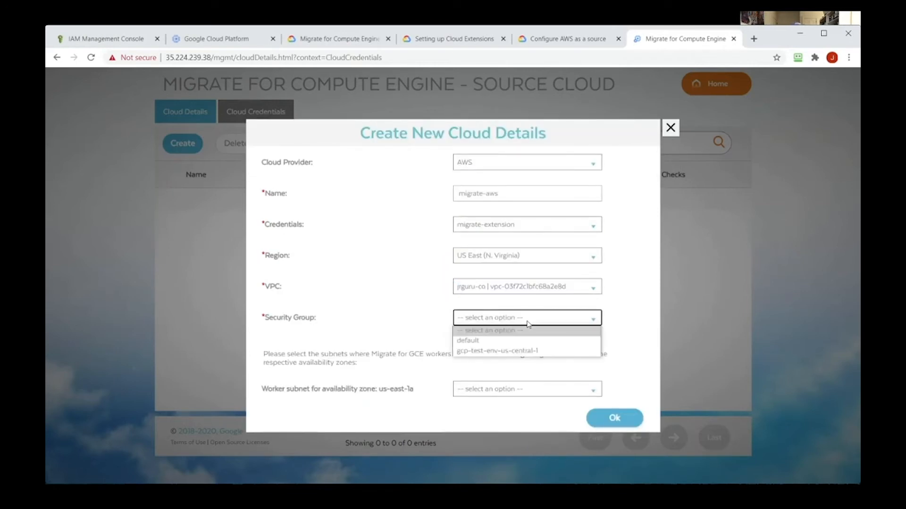
click(531, 351)
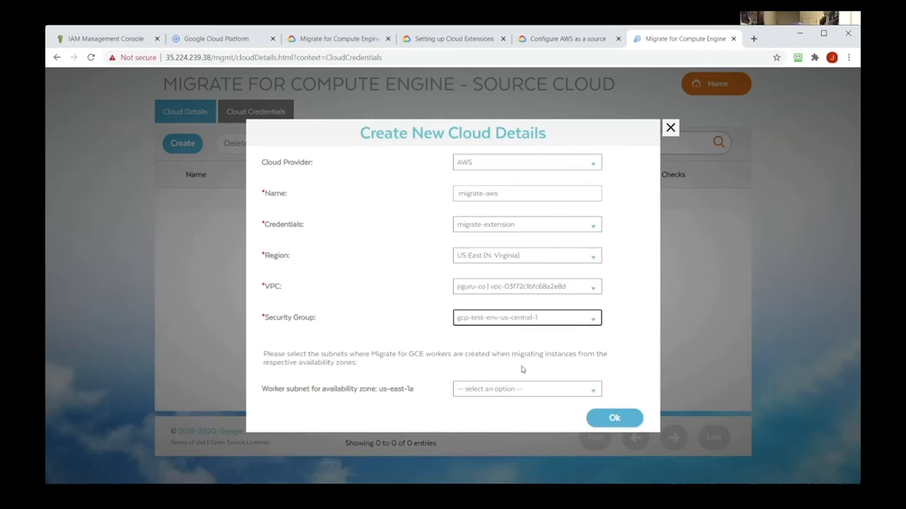
click(521, 390)
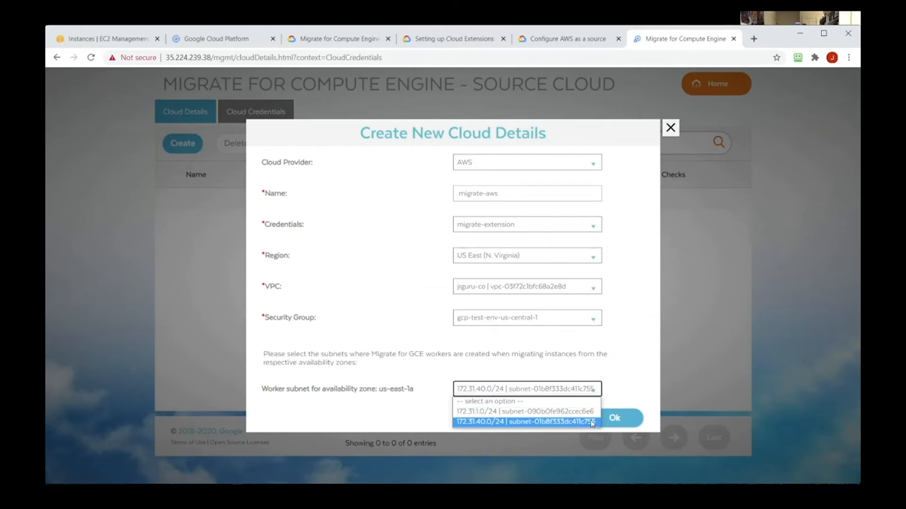
click(593, 423)
click(611, 420)
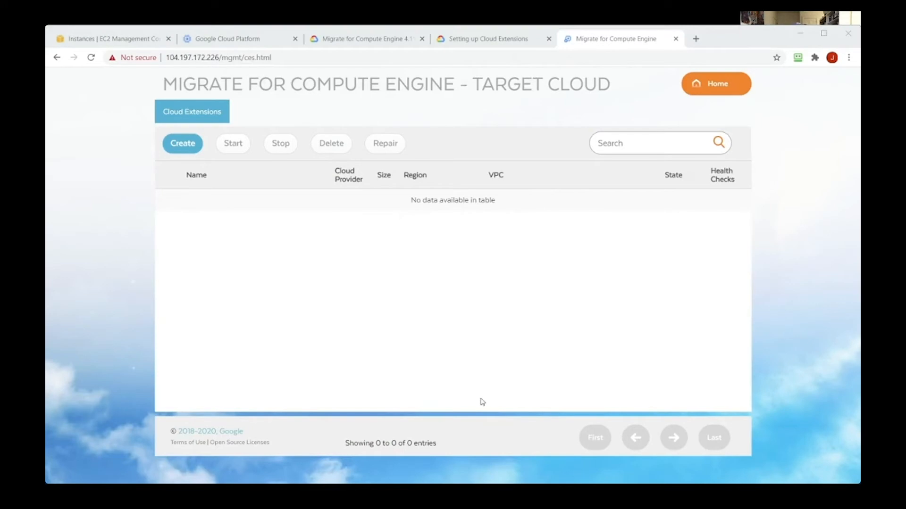
click(496, 38)
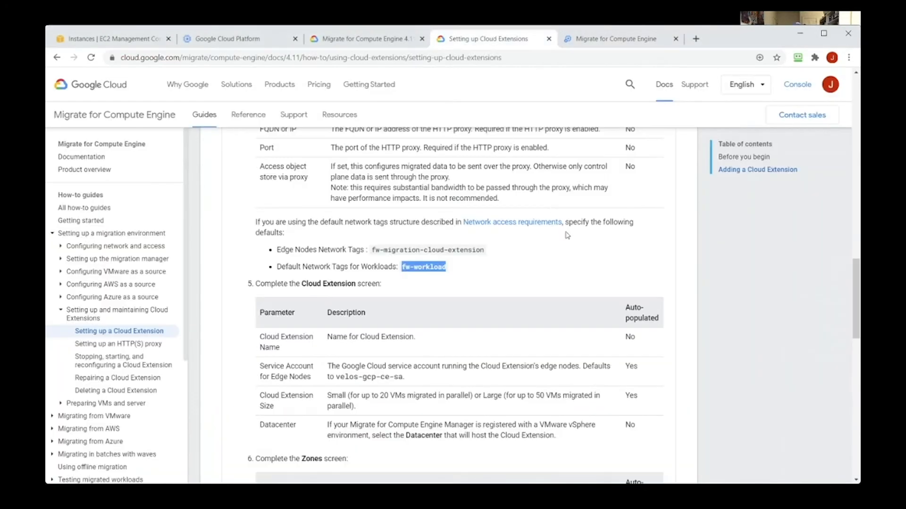
scroll(567, 235, up, 15)
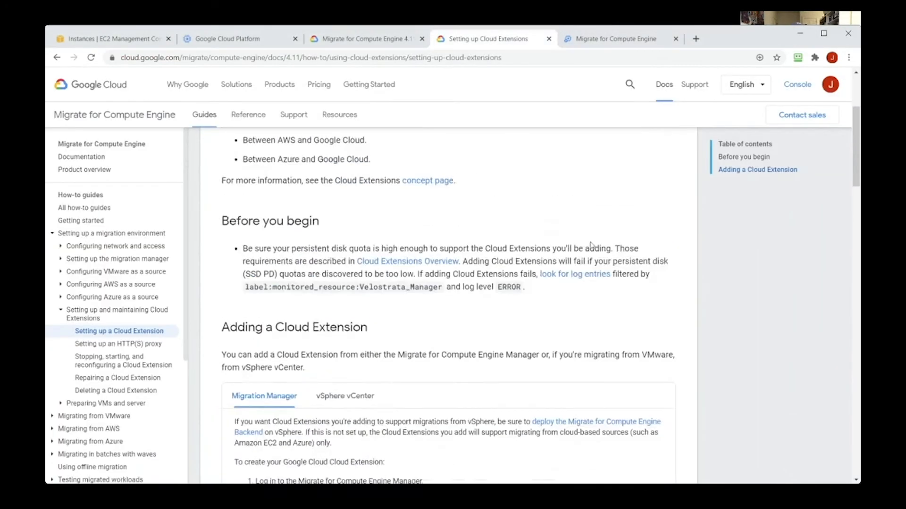
scroll(591, 245, up, 3)
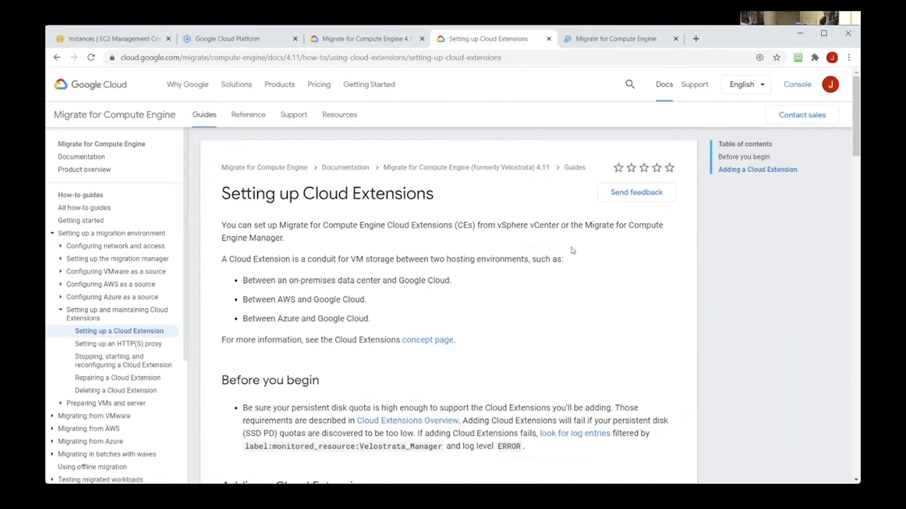
scroll(575, 252, down, 8)
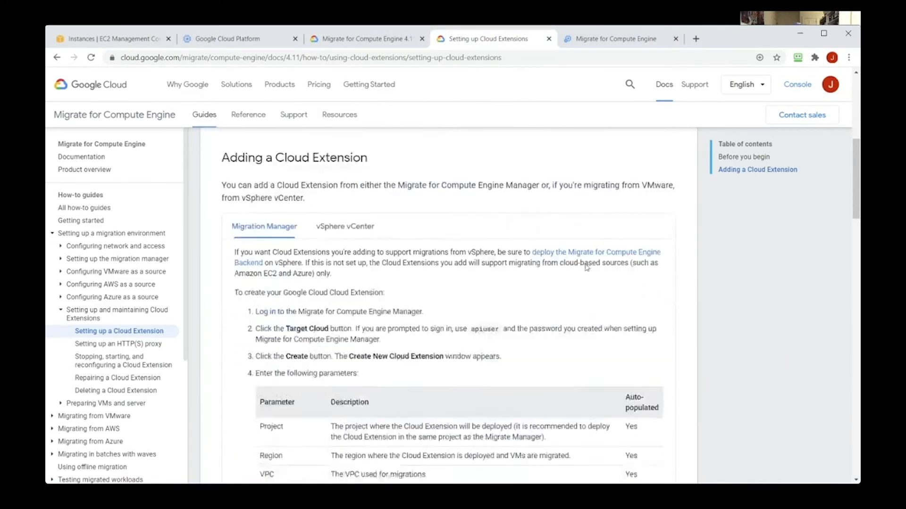
scroll(586, 267, down, 5)
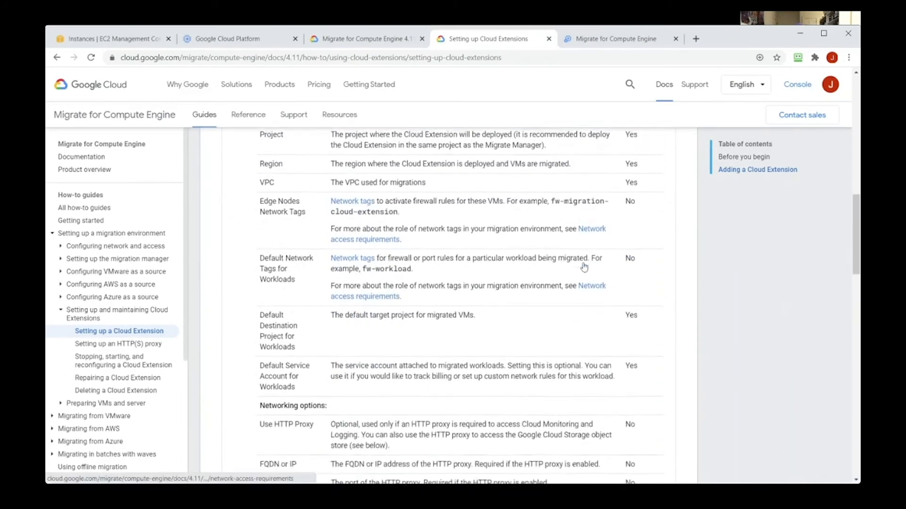
scroll(583, 267, down, 5)
scroll(585, 268, down, 1)
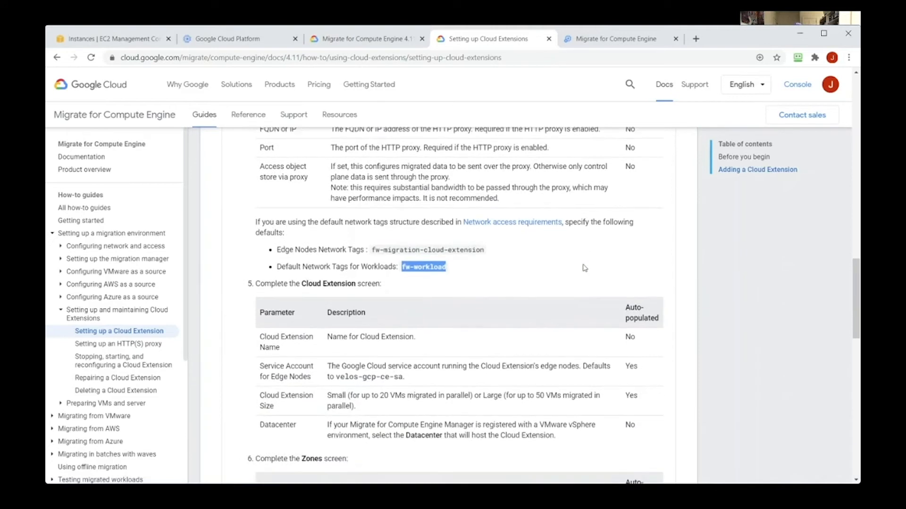
click(642, 45)
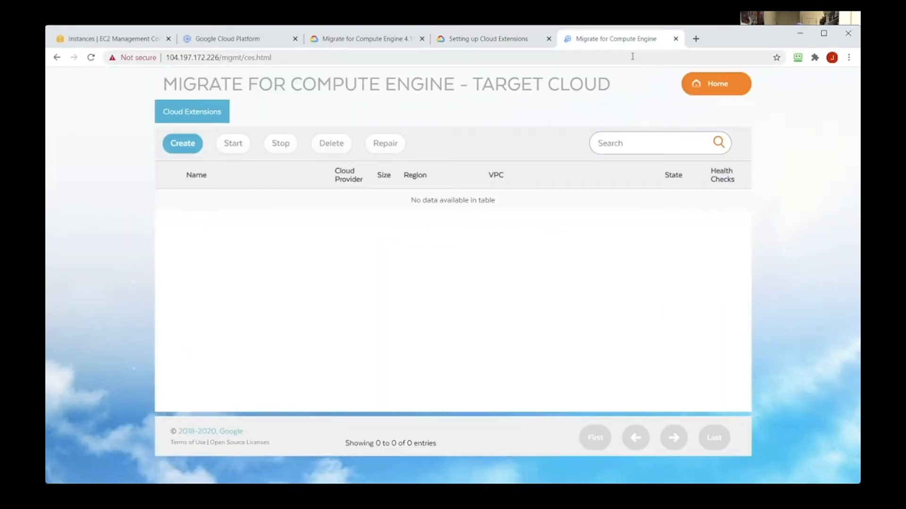
- Start a new cloud extension with project test-env-291618, region us-central1 and VPC test-env
click(701, 81)
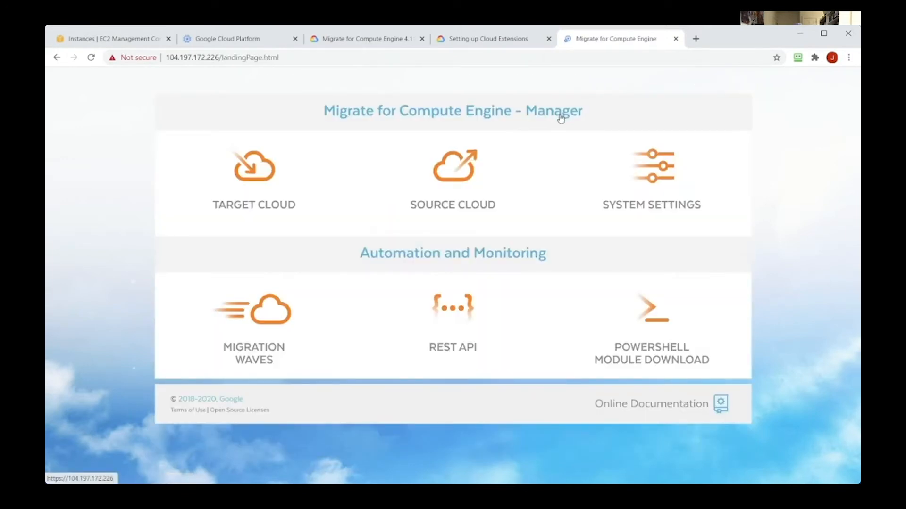
click(267, 165)
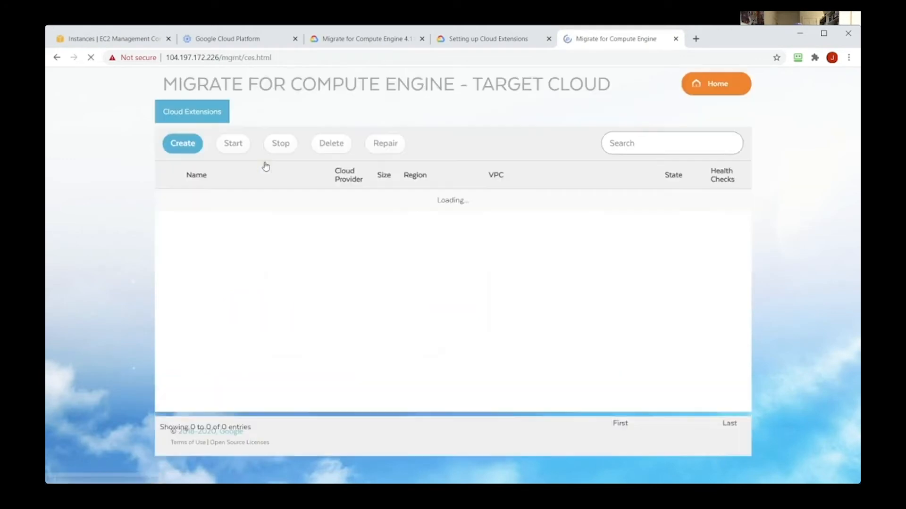
click(189, 146)
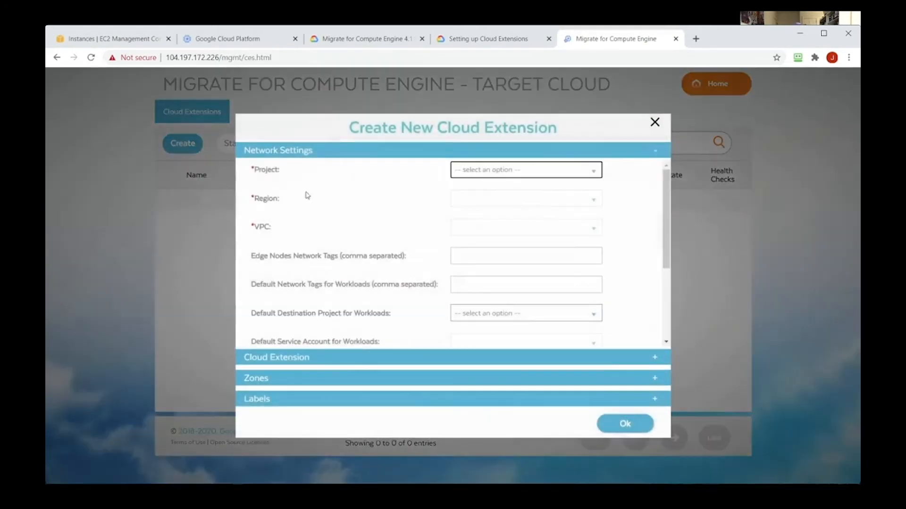
click(506, 172)
click(503, 185)
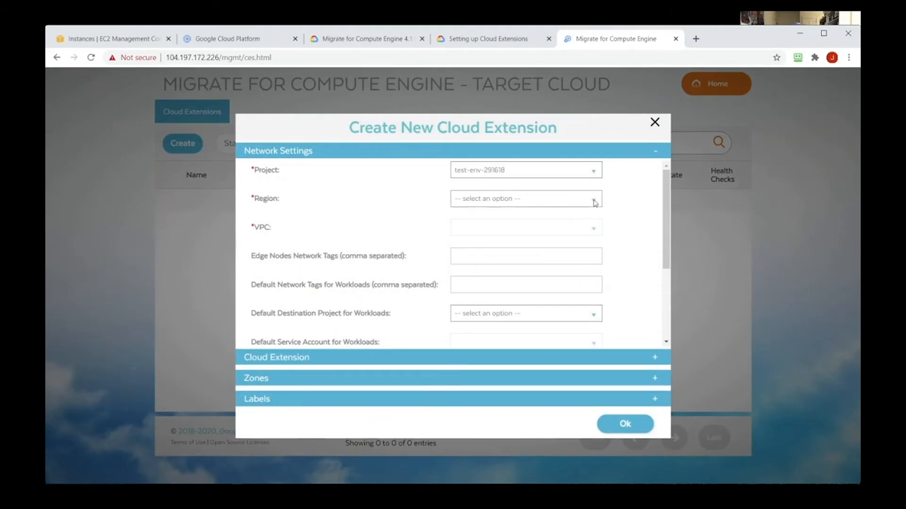
click(502, 200)
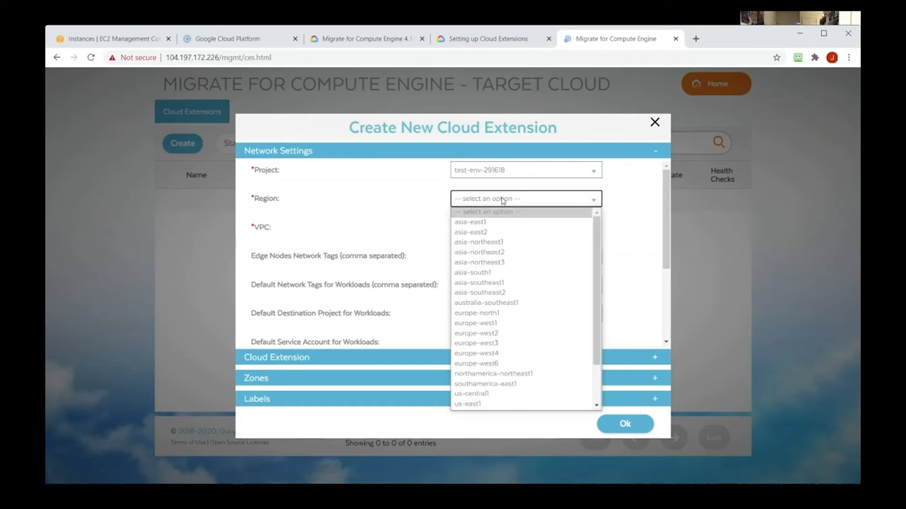
click(503, 395)
click(529, 231)
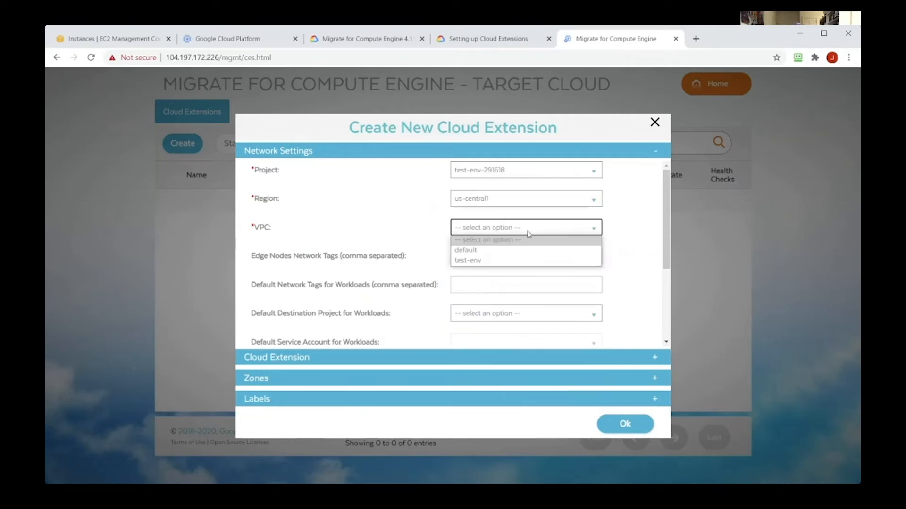
click(519, 259)
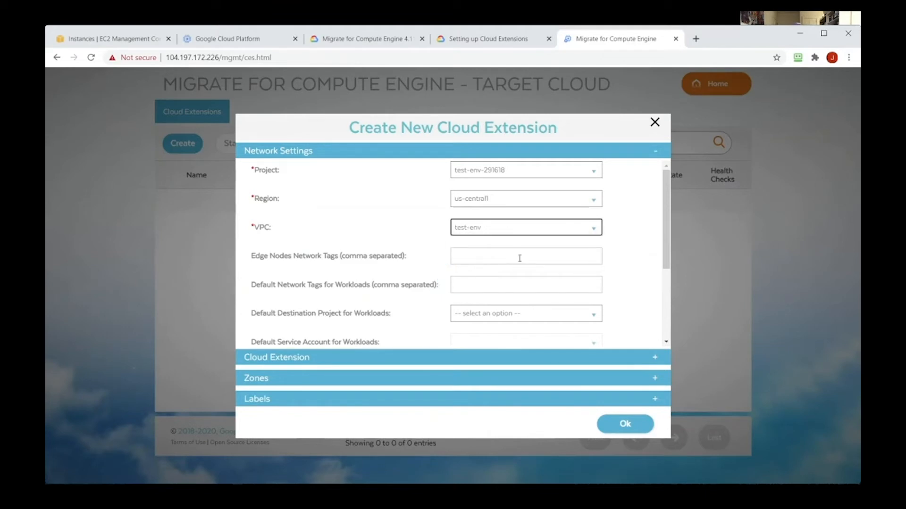
- Copy the guide's network tags: fw-migration-cloud-extension for edge nodes, fw-workload for workloads
click(509, 40)
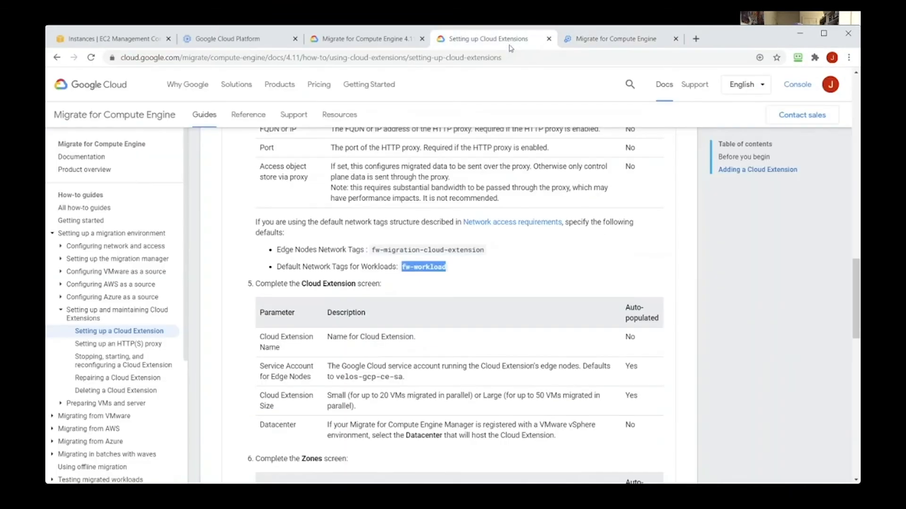
drag(485, 250, 371, 250)
key(ctrl+c)
click(646, 39)
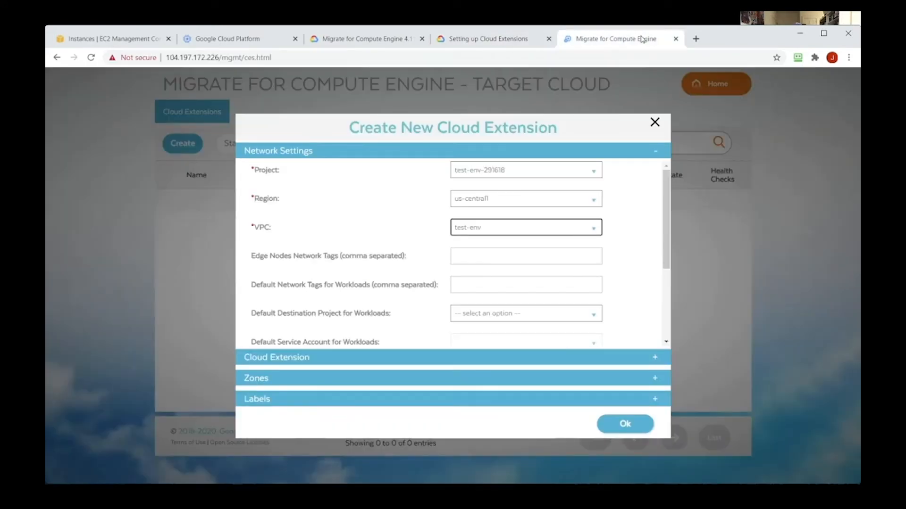
click(506, 256)
key(ctrl+v)
click(508, 40)
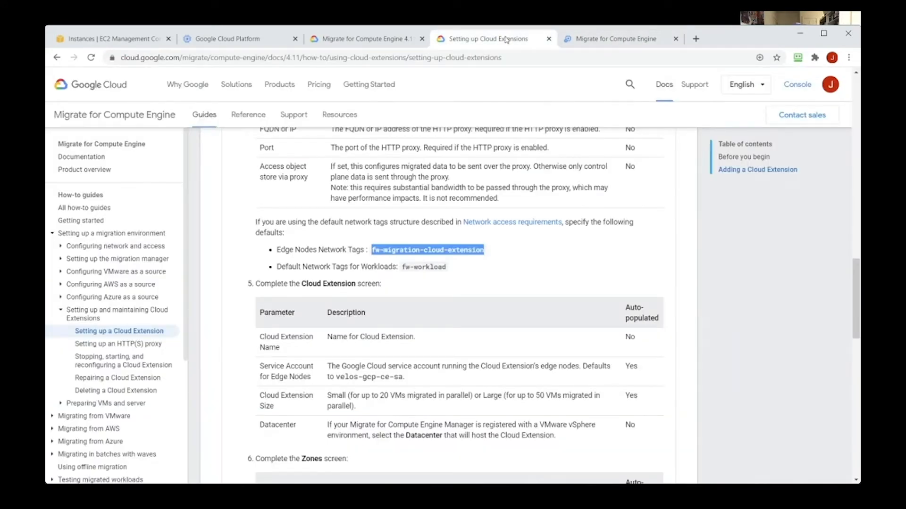
click(444, 266)
drag(445, 266, 401, 267)
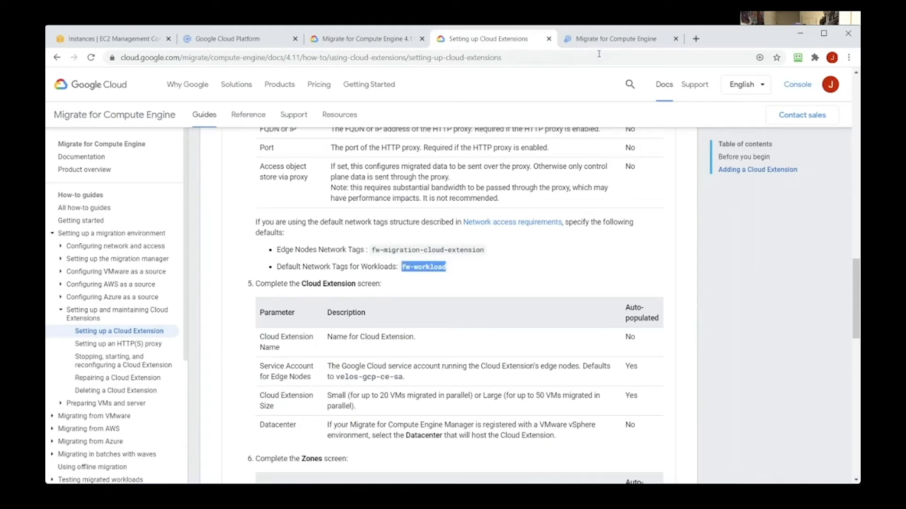
click(608, 39)
click(504, 292)
key(ctrl+v)
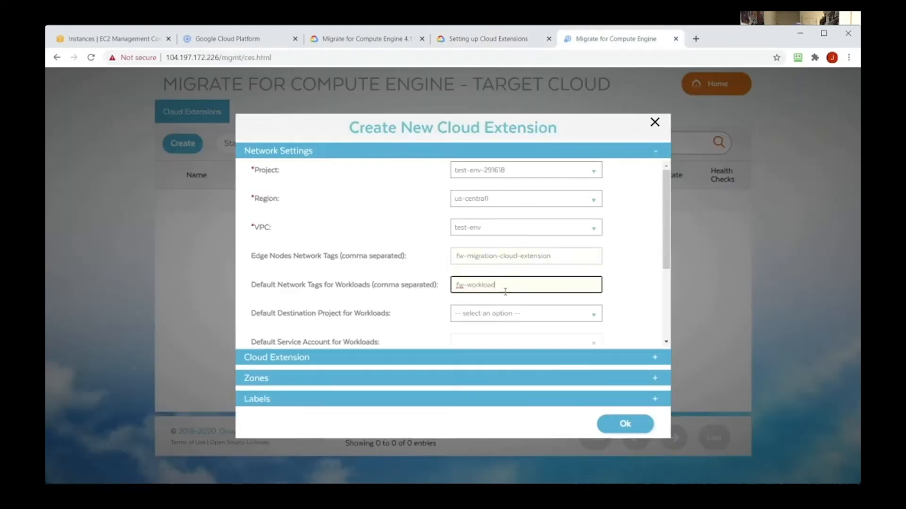
- Set destination project test-env-291618 and the Compute Engine default workload service account
click(507, 313)
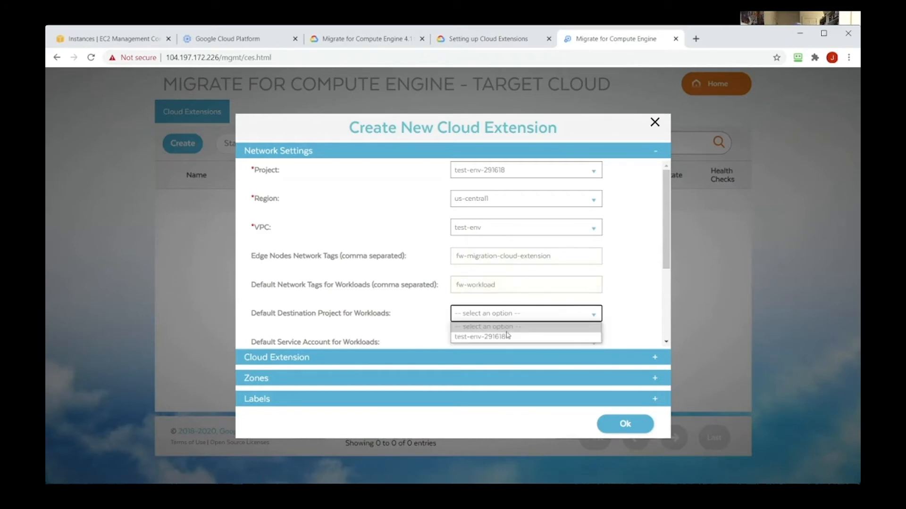
click(508, 333)
scroll(584, 276, down, 3)
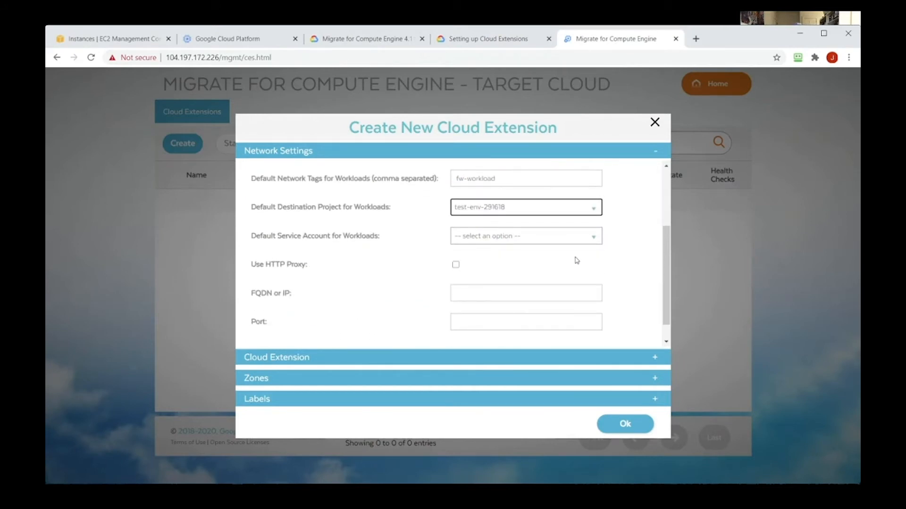
click(563, 244)
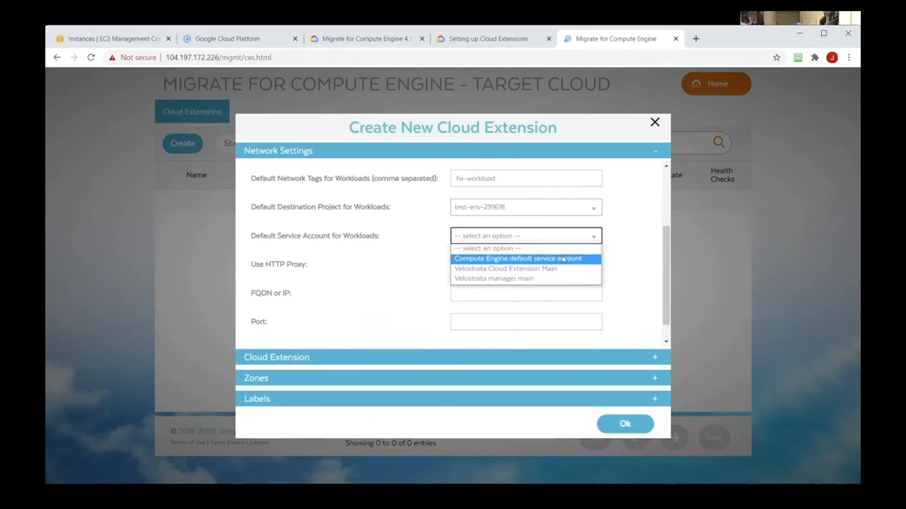
click(563, 259)
scroll(563, 259, down, 1)
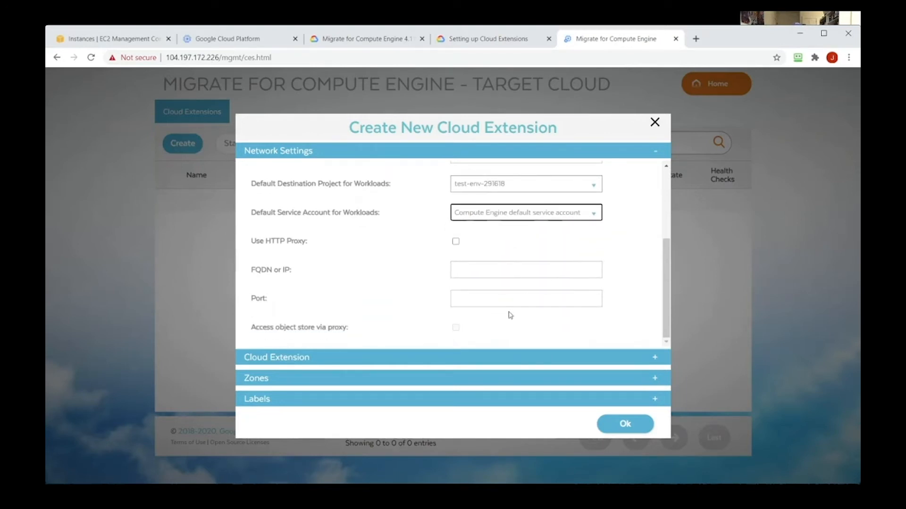
click(514, 359)
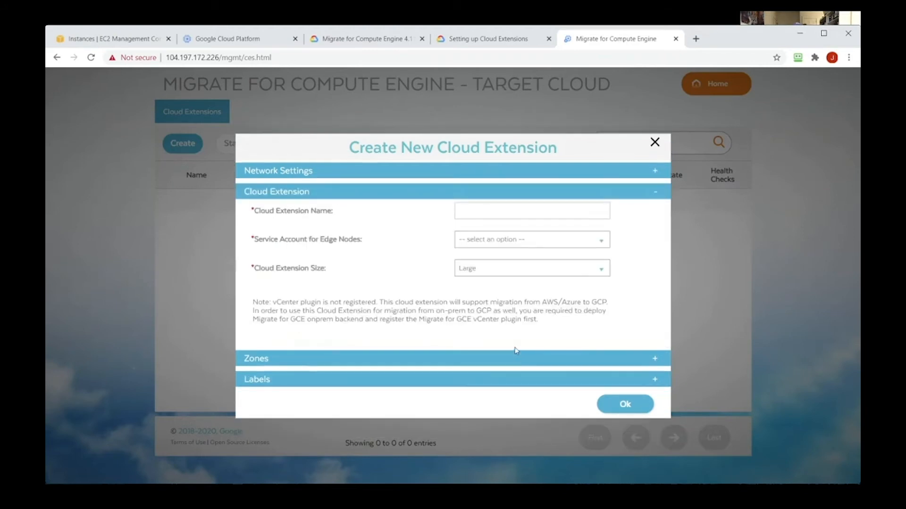
- Name the extension migrate-ce-extension, with Velostrata Cloud Extension Main service account and Small size
click(524, 215)
text(migrate-c)
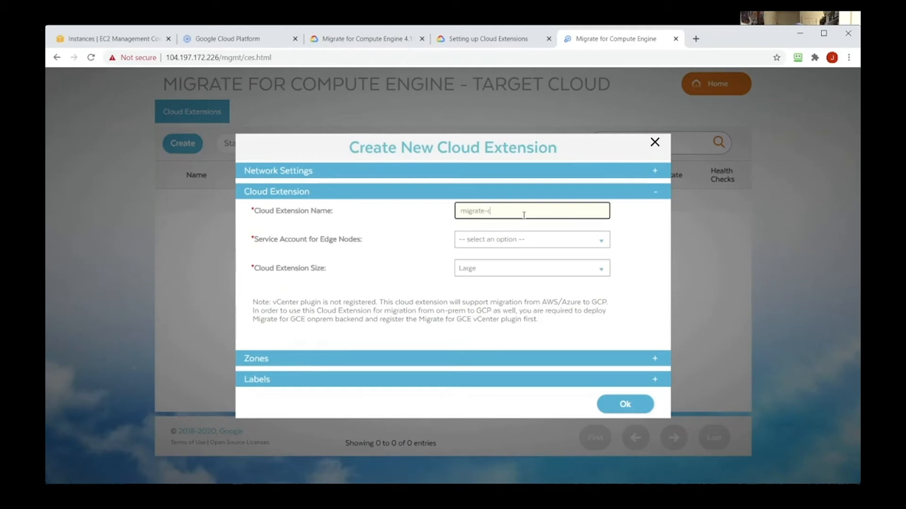
text(e-extension)
click(542, 243)
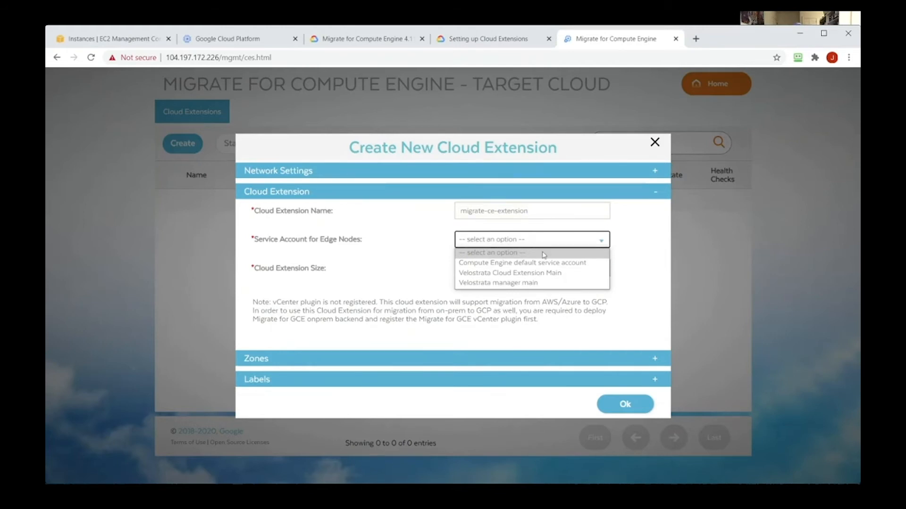
click(544, 273)
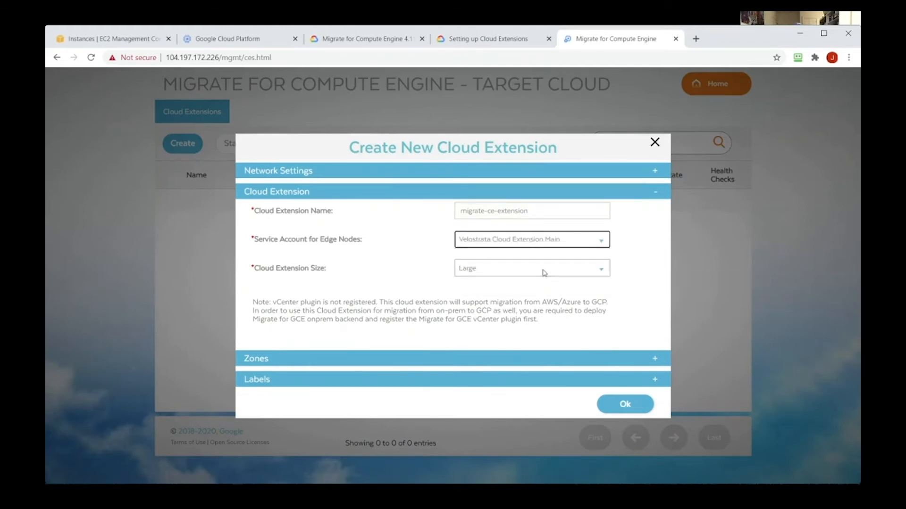
click(544, 273)
click(539, 291)
click(515, 361)
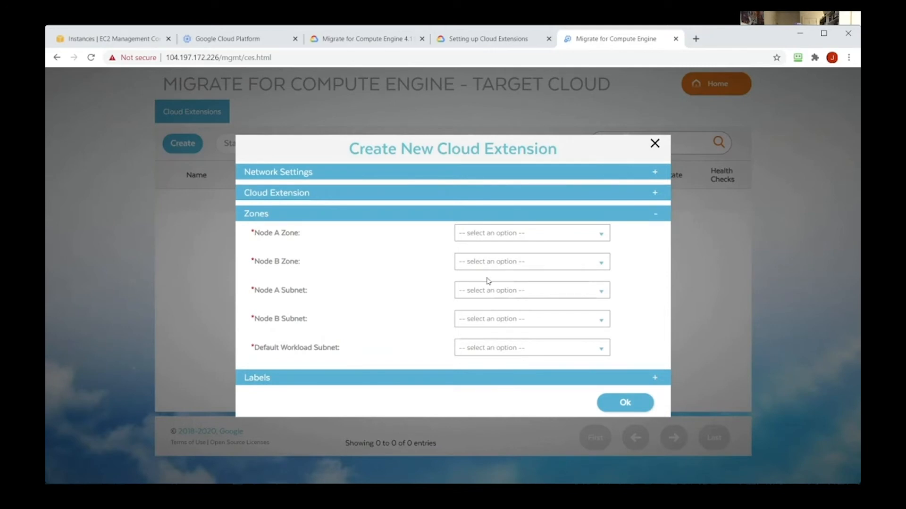
- Choose us-central1-a for Node A and B zones, and 10.0.40.0/24 for node and workload subnets
click(527, 237)
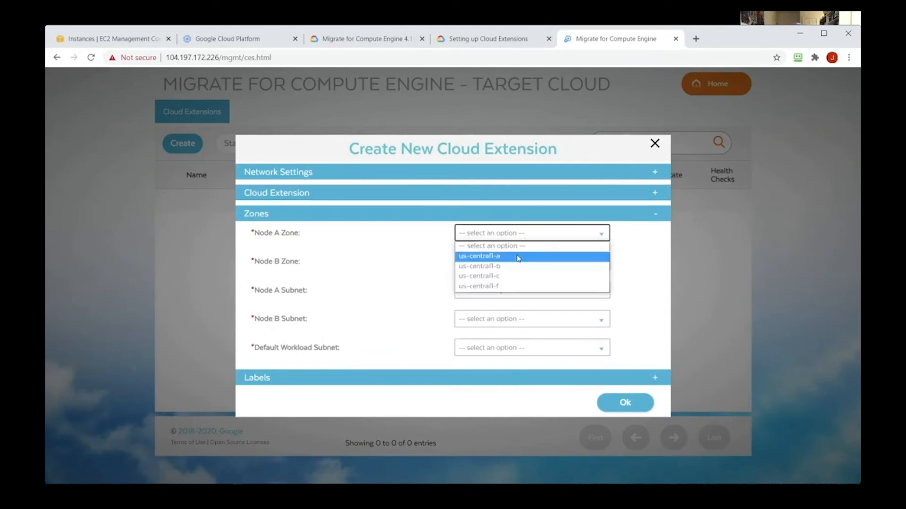
click(518, 257)
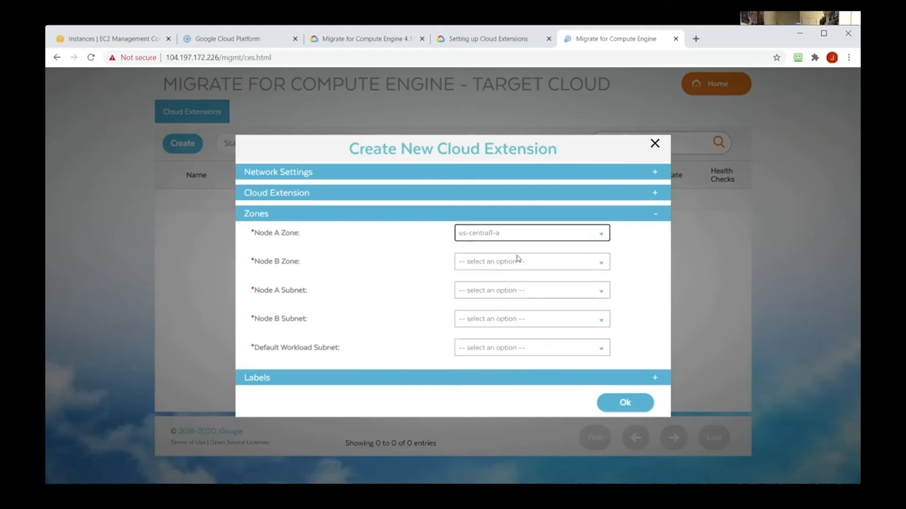
click(517, 259)
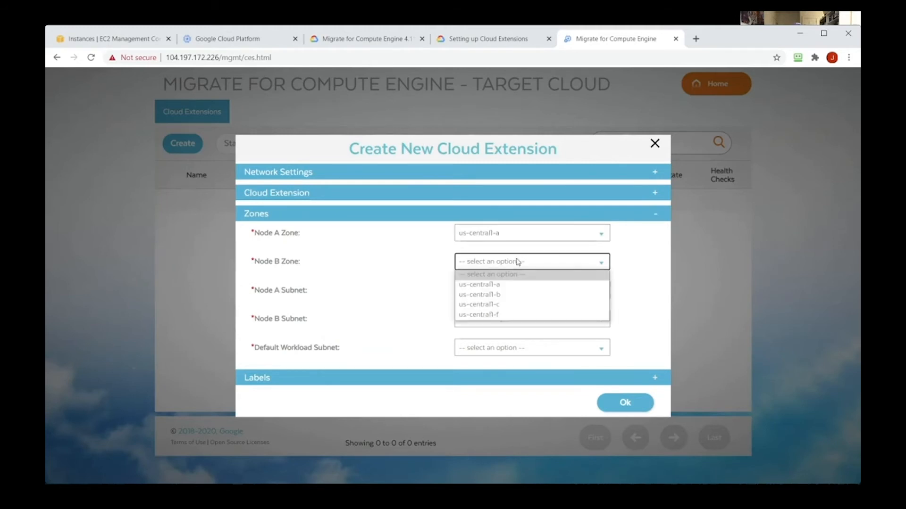
click(515, 285)
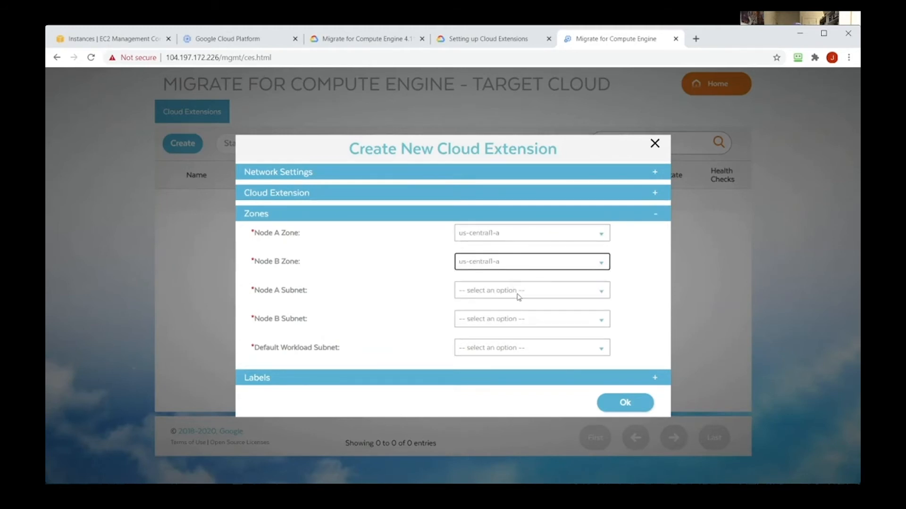
click(518, 297)
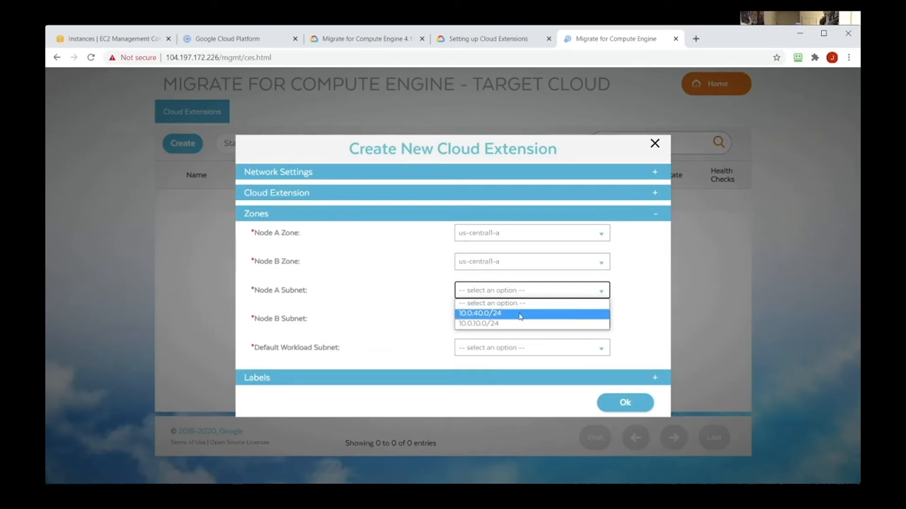
click(521, 315)
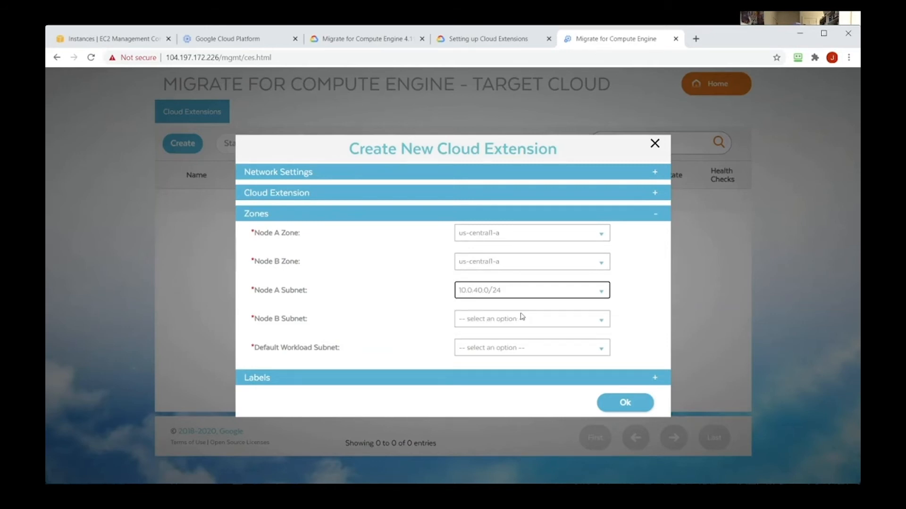
click(585, 319)
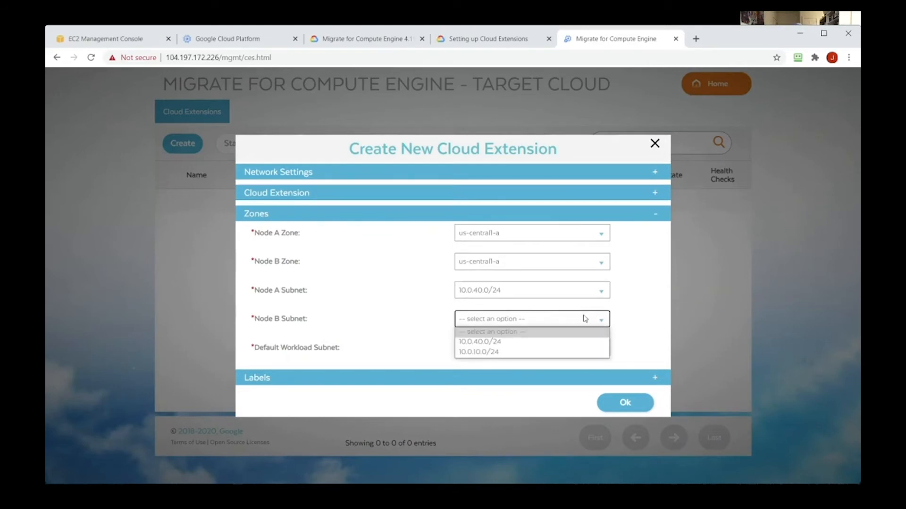
click(582, 343)
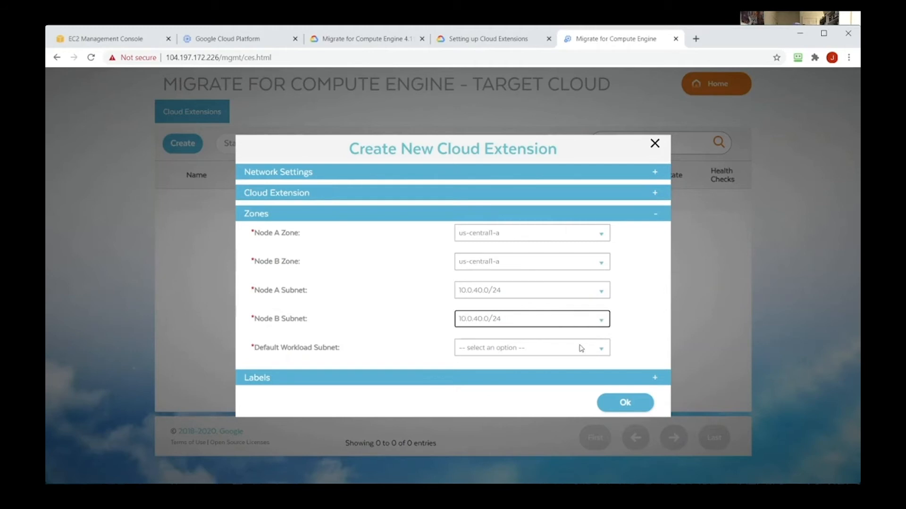
click(581, 349)
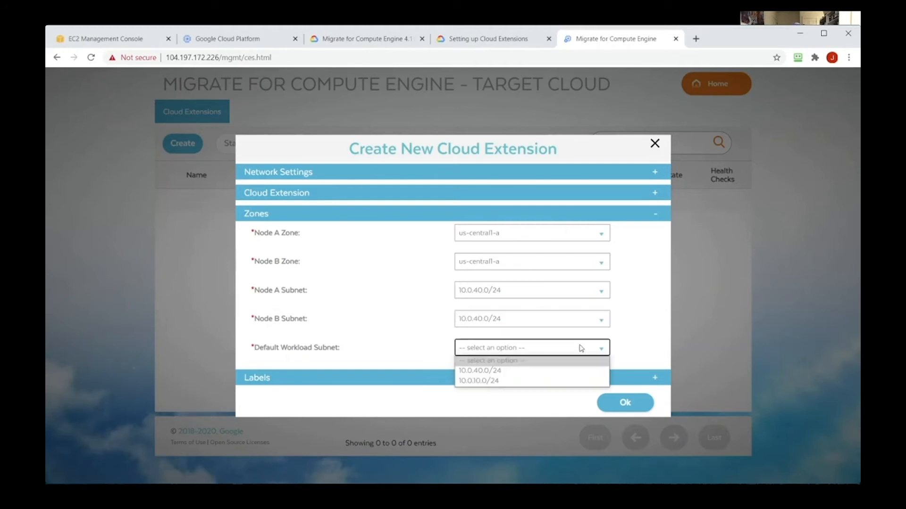
click(572, 374)
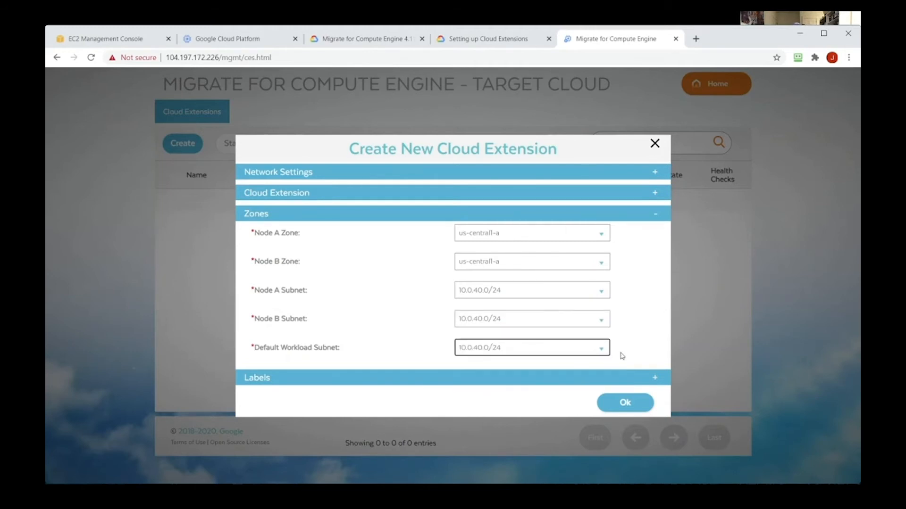
- Create migrate-ce-extension, then bring up the Google Cloud IAM & Admin Quotas page
click(632, 402)
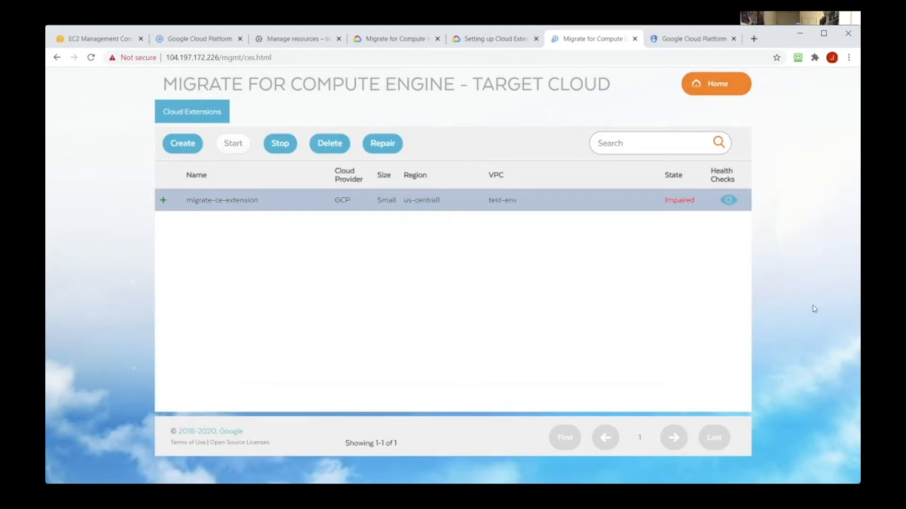
click(699, 41)
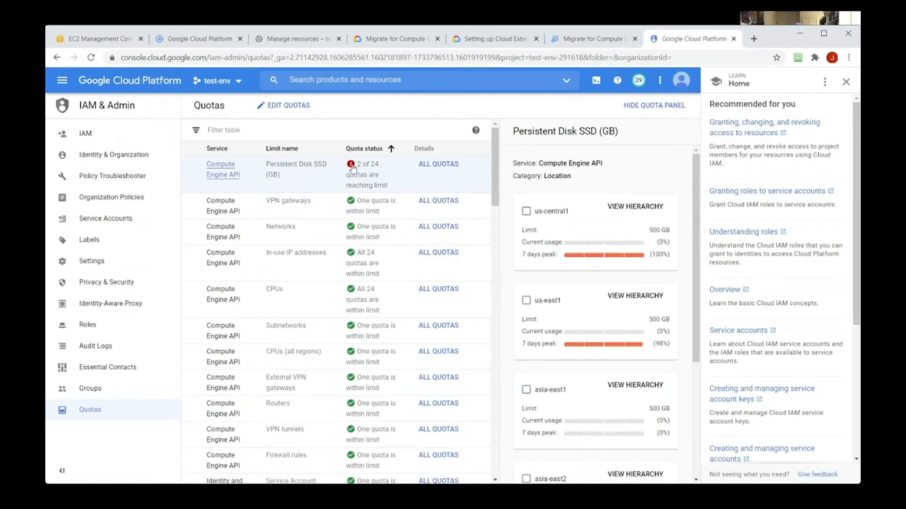
- Request a us-central1 Persistent Disk SSD quota of 1 TB, described 'Installing Migrate for Compute Engine'
click(230, 168)
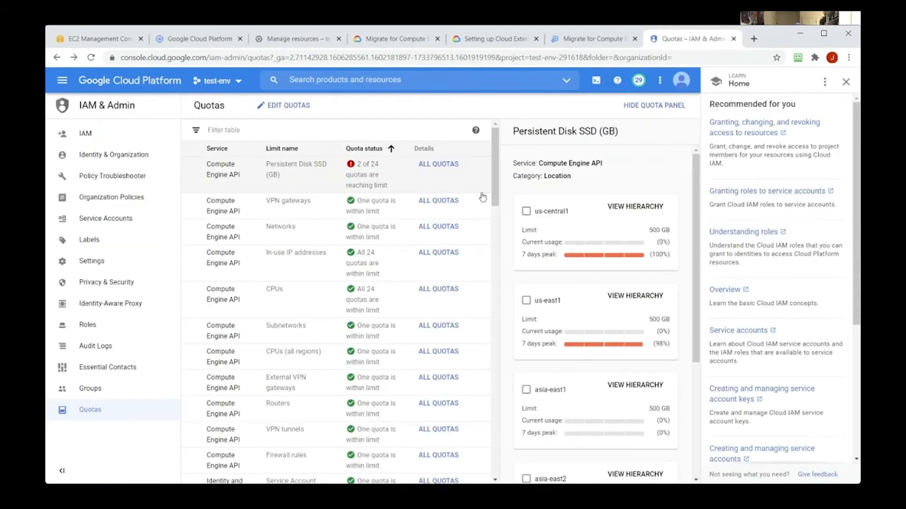
click(432, 166)
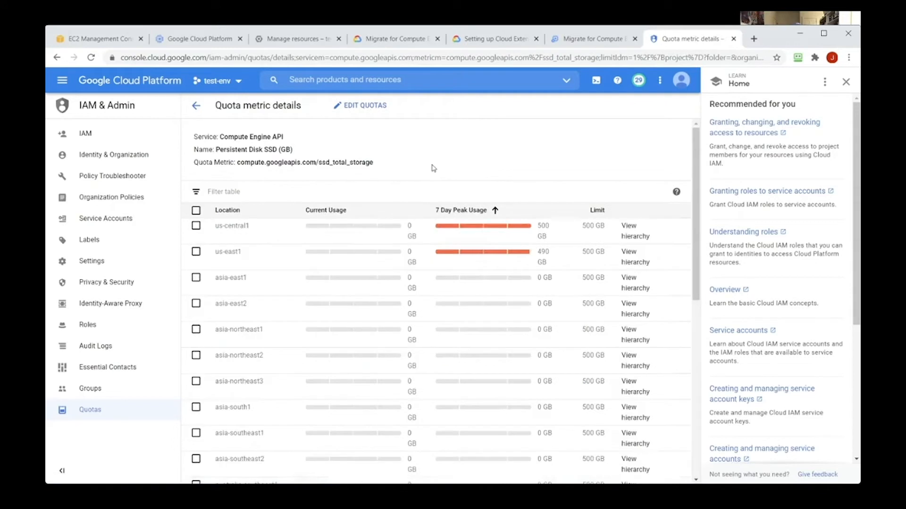
click(196, 226)
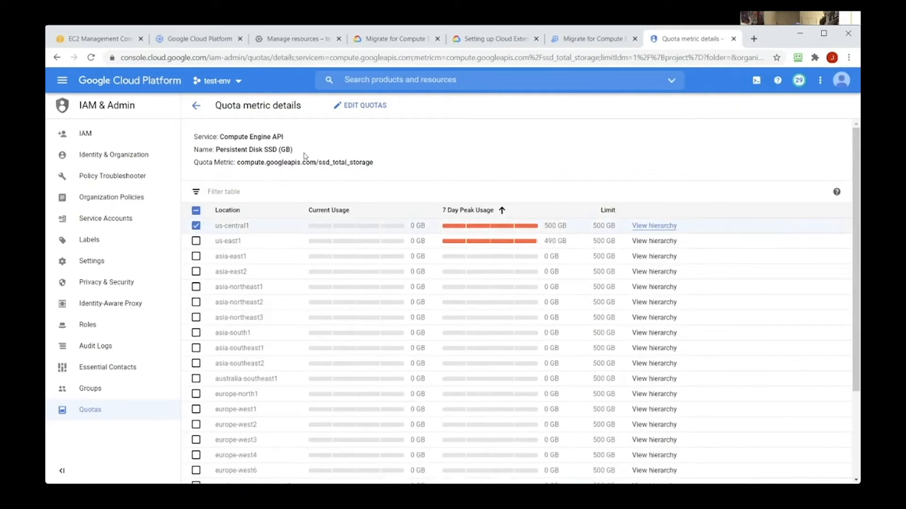
click(366, 105)
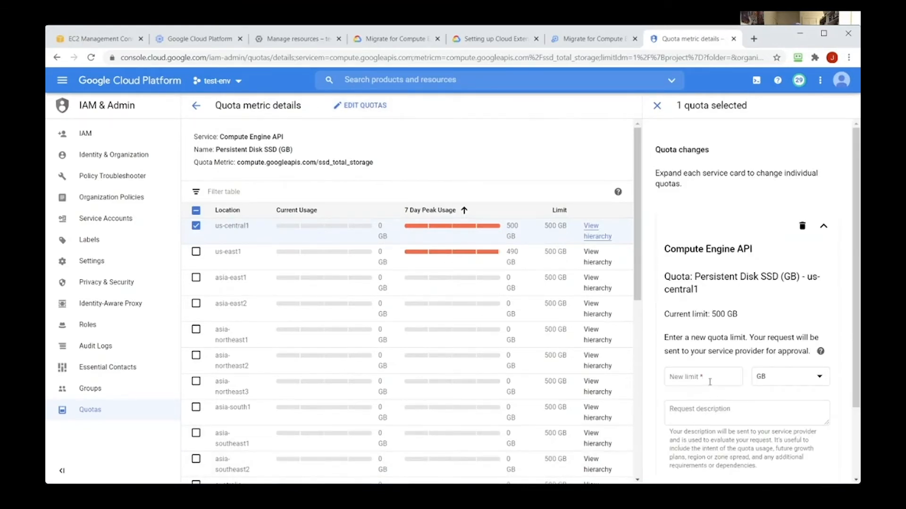
click(710, 382)
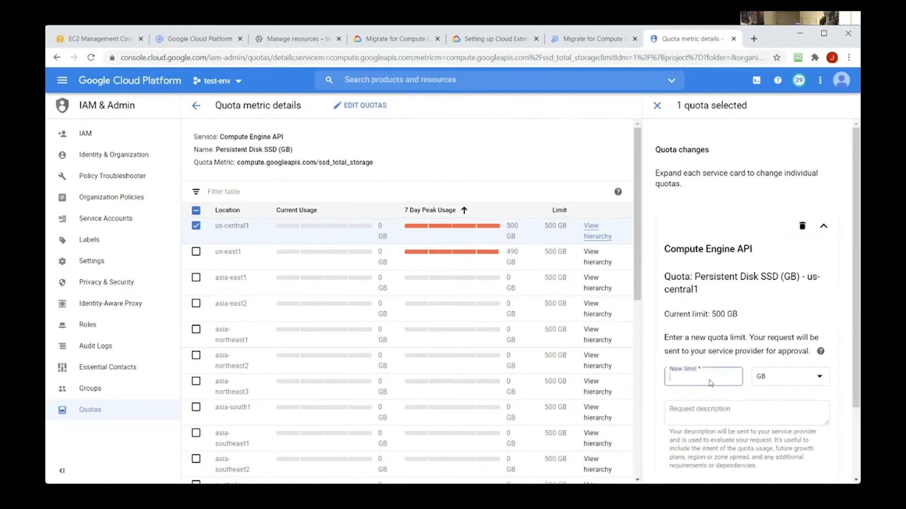
click(821, 382)
click(797, 400)
click(703, 382)
text(2)
scroll(720, 380, down, 2)
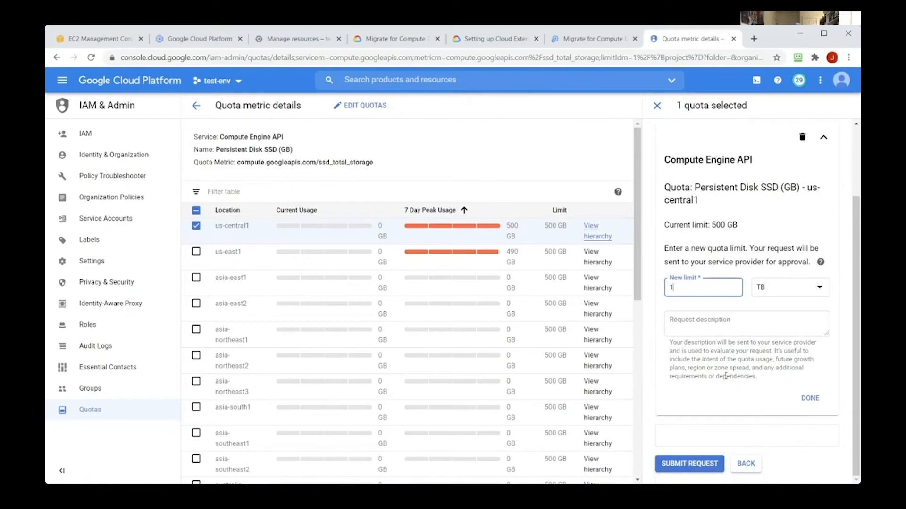
click(726, 321)
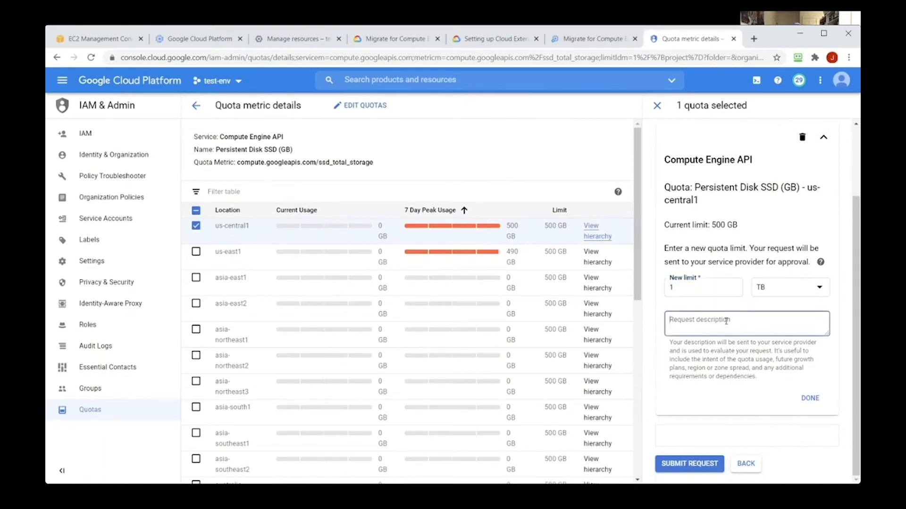
text(Installing Migrate for Compute Engine)
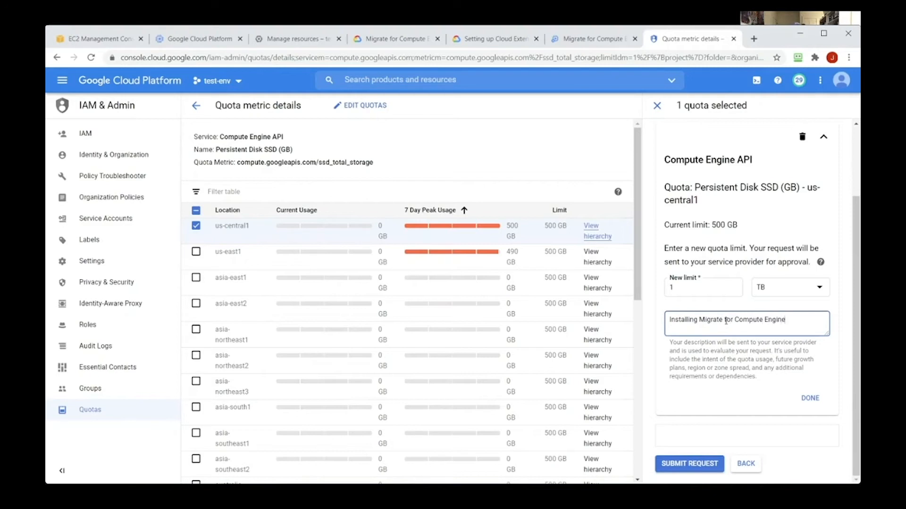
click(809, 398)
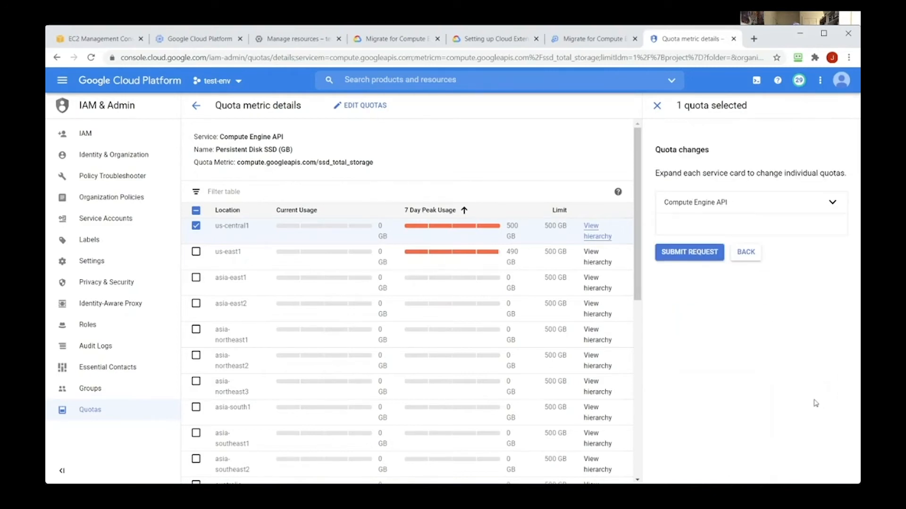
click(697, 263)
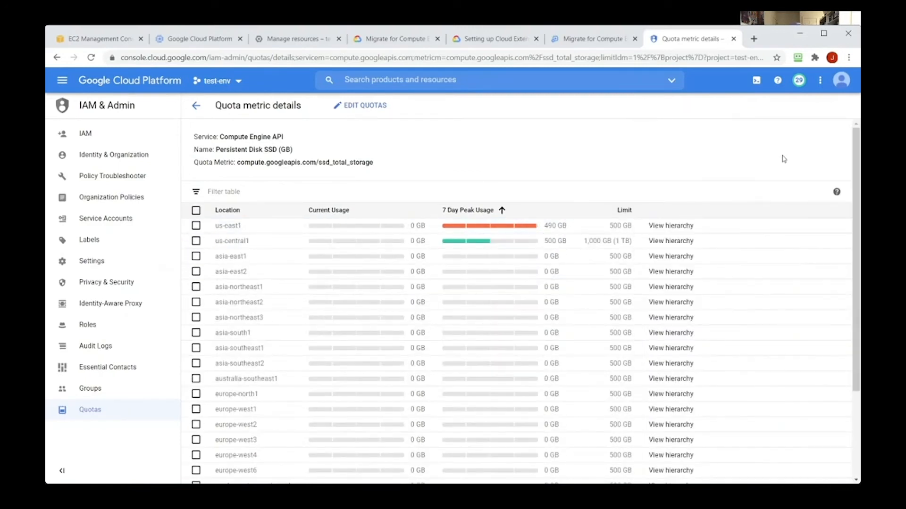
- Back in the cloud extensions list, repair the impaired migrate-ce-extension
click(593, 39)
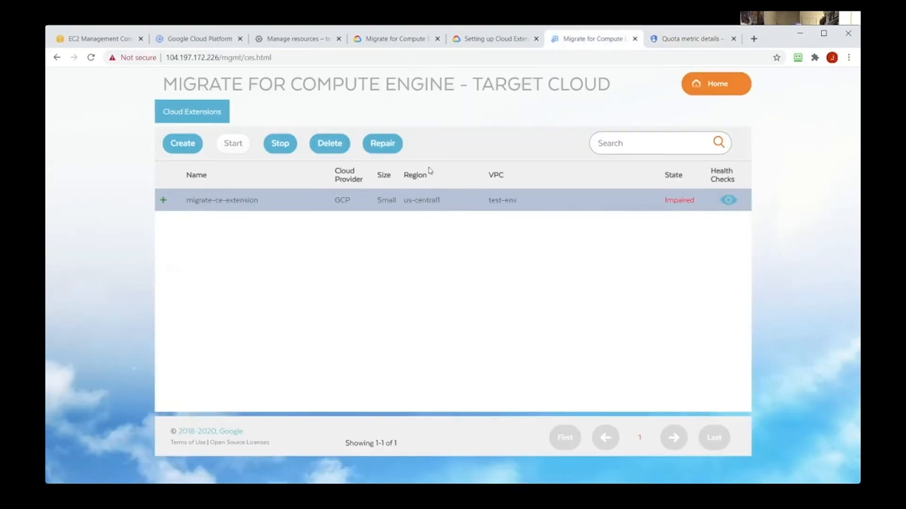
click(416, 201)
click(394, 198)
click(402, 150)
- Confirm the cloud extension repair and skim the Creating and modifying runbooks guide before going to EC2 Instances
click(531, 308)
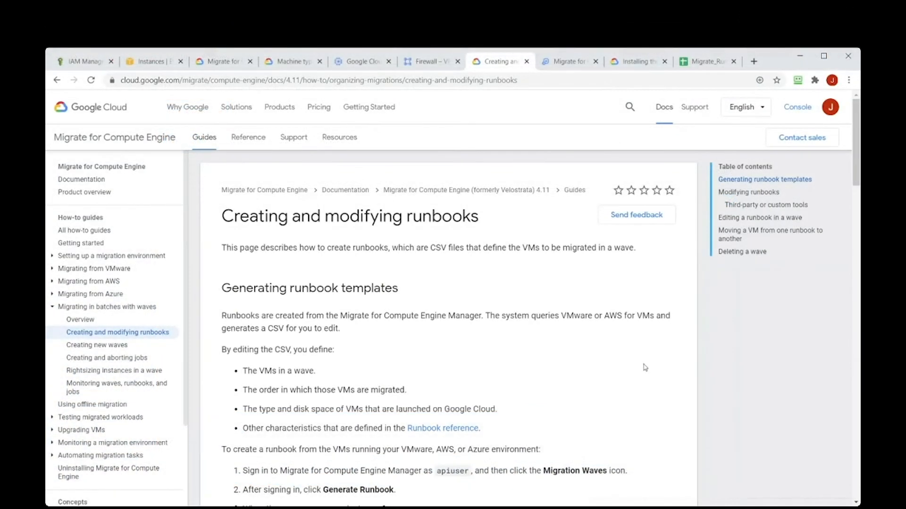
scroll(644, 368, down, 10)
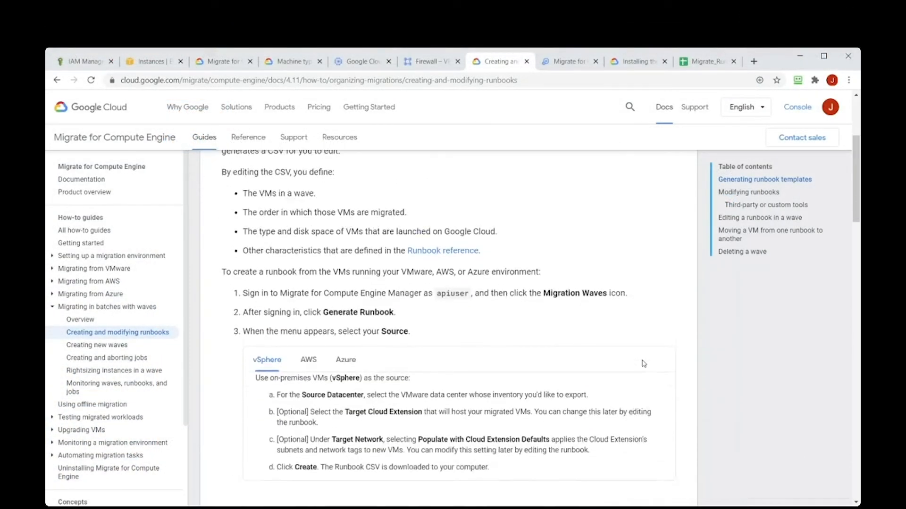
scroll(647, 367, down, 15)
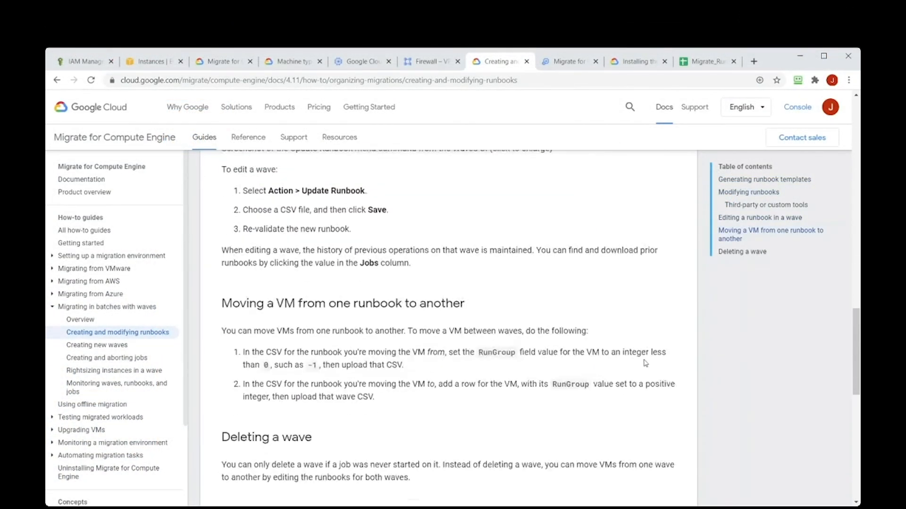
scroll(640, 385, up, 20)
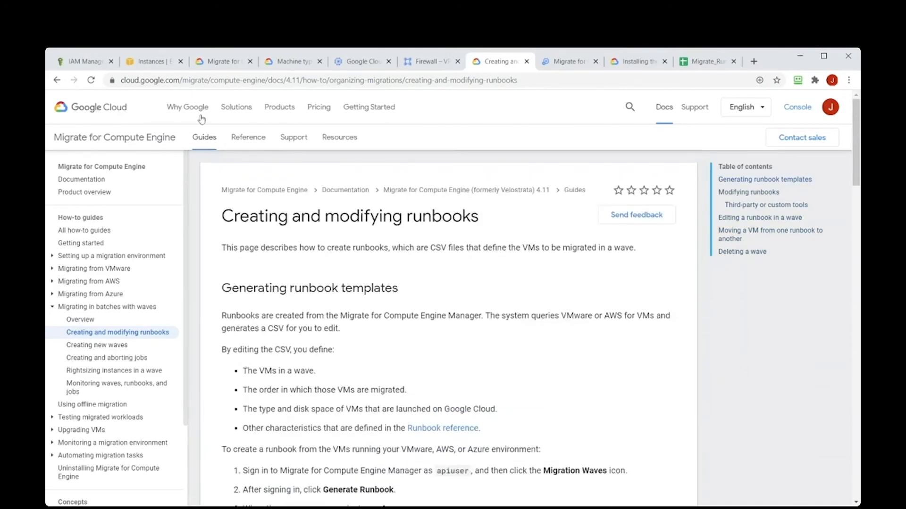
click(171, 66)
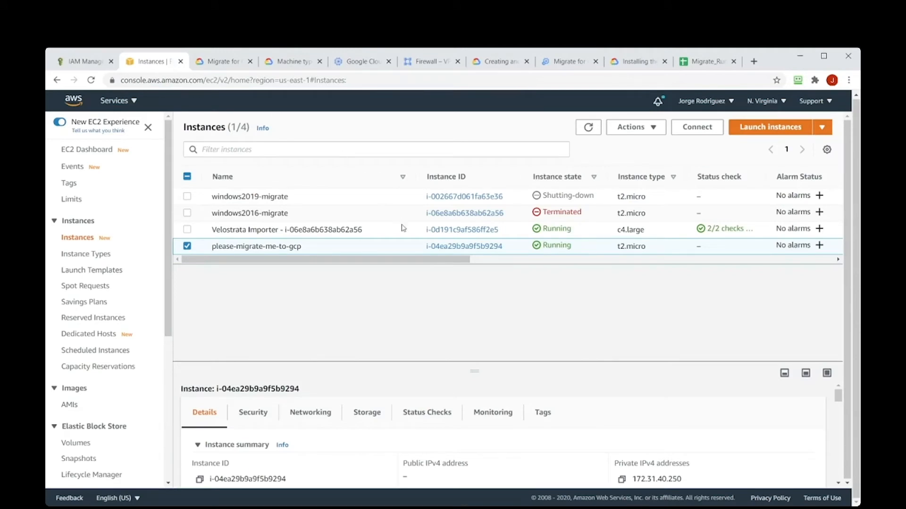
- Add the tag migrate = yes to the please-migrate-me-to-gcp EC2 instance and save it
click(543, 413)
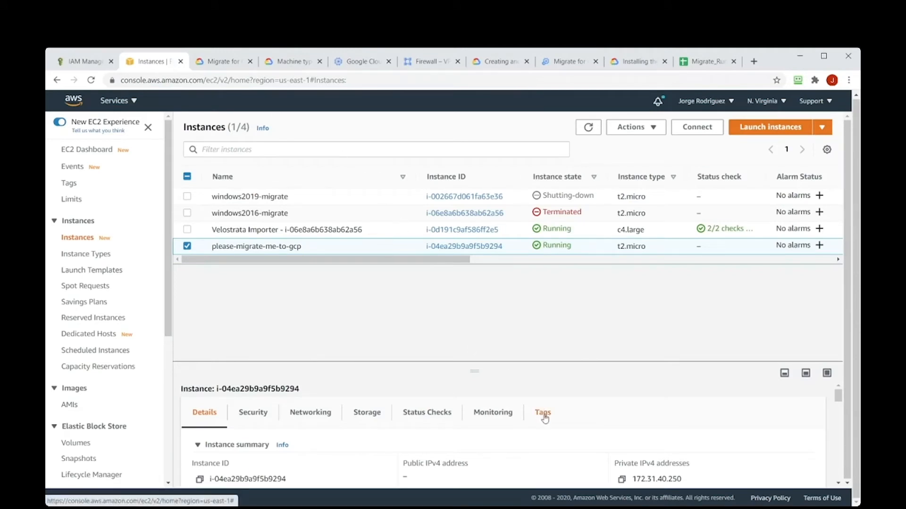
scroll(562, 419, down, 2)
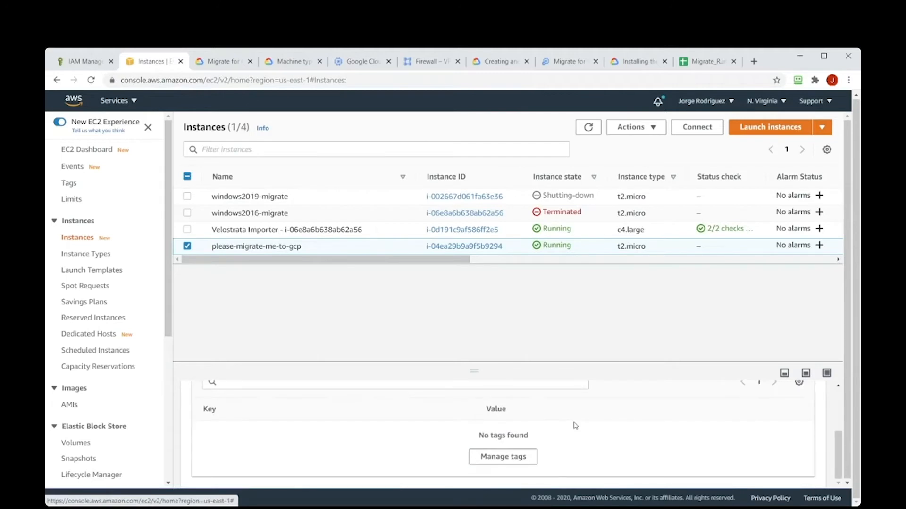
drag(568, 364, 566, 293)
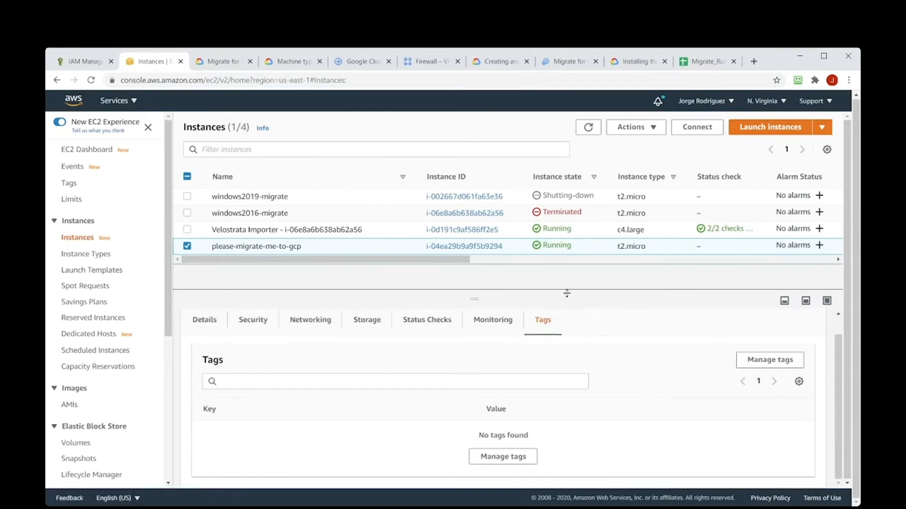
click(532, 458)
click(133, 221)
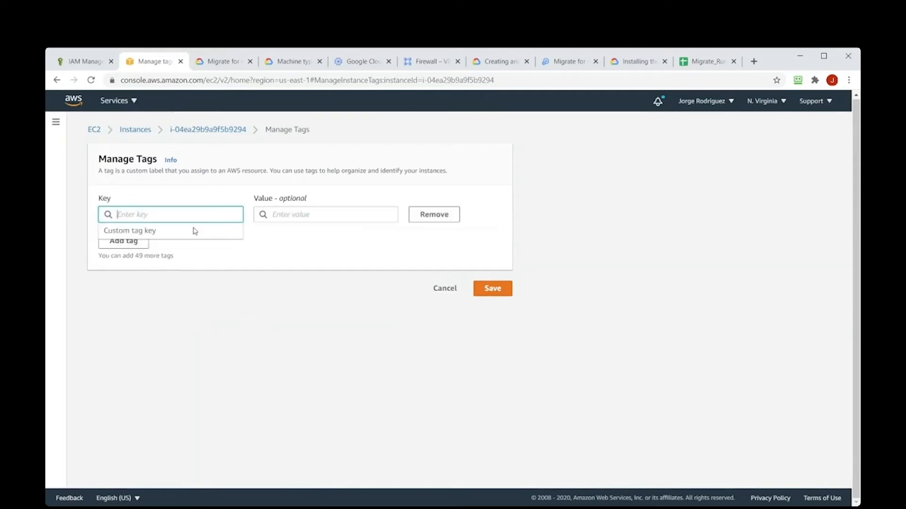
text(migrate)
click(303, 215)
text(yes)
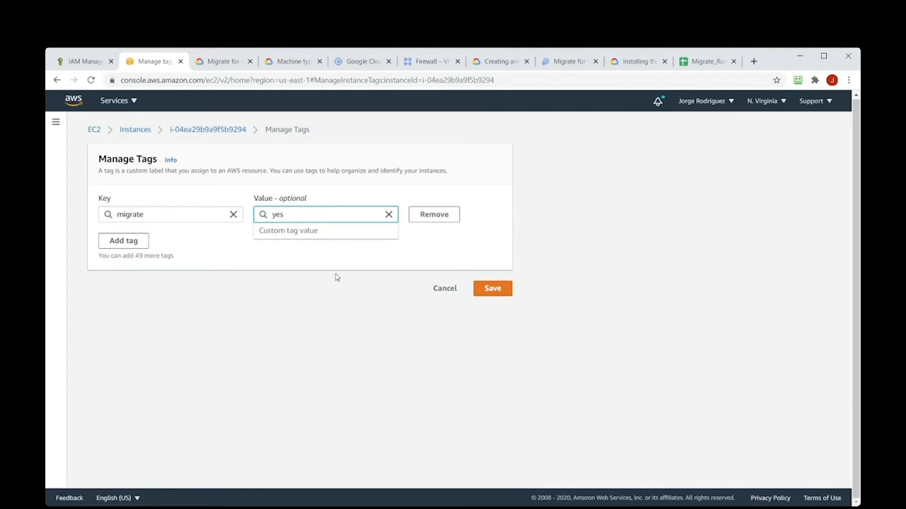
click(349, 264)
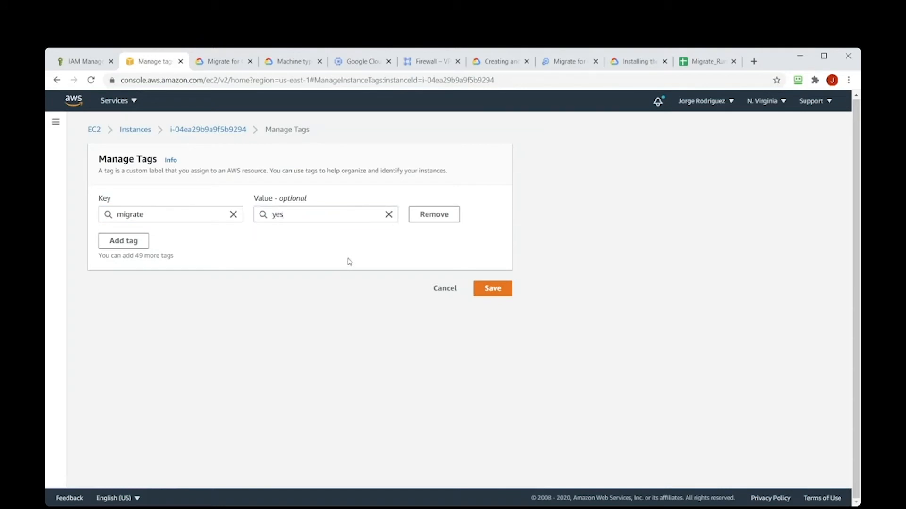
click(508, 294)
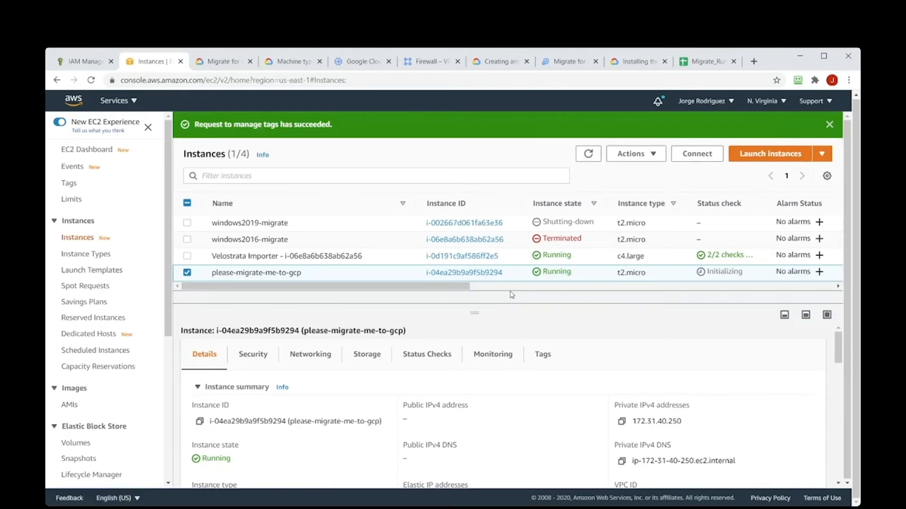
click(570, 62)
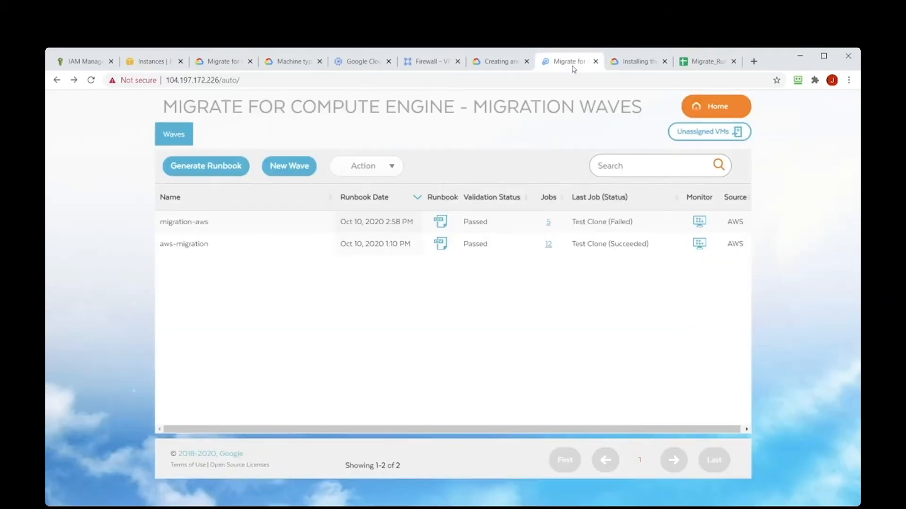
- Generate a runbook from migrate-aws for tag migrate = yes, targeting migrate-ce-extension with populated defaults
click(240, 168)
click(440, 234)
click(442, 246)
click(436, 287)
text(migrate)
key(Tab)
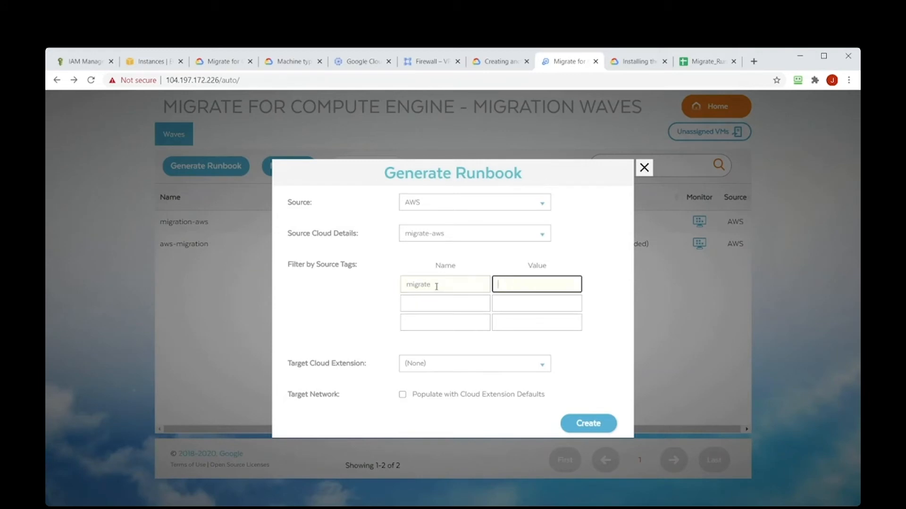
text(yes)
click(446, 368)
click(448, 376)
click(403, 394)
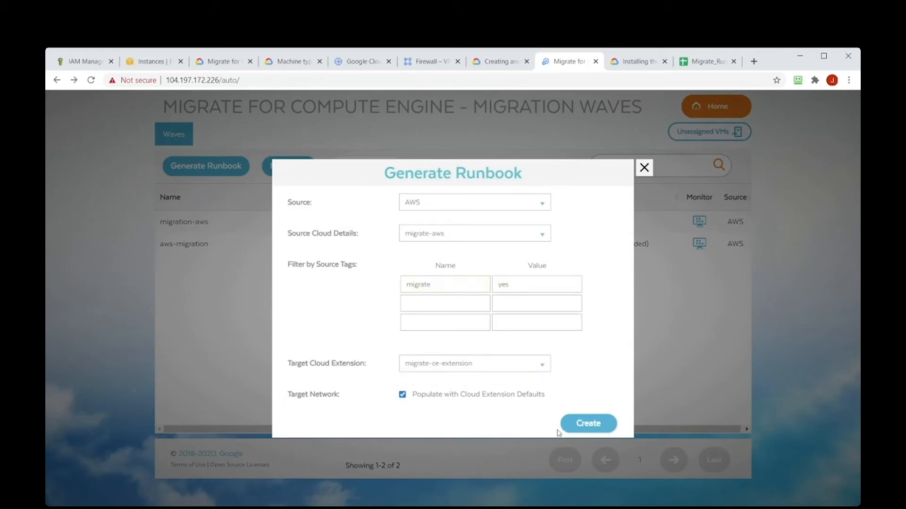
click(588, 424)
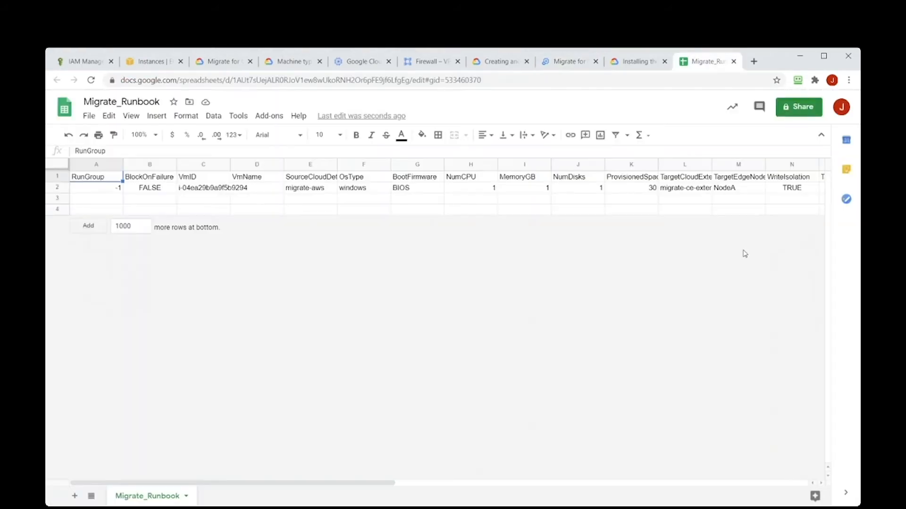
- Set RunGroup to 1 in A2 and paste n2-standard-2 from the Machine types docs into O2
click(109, 186)
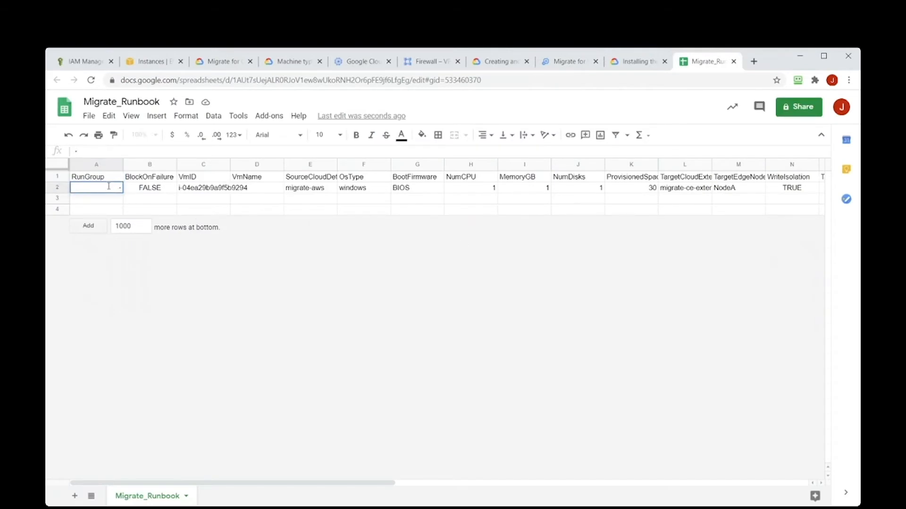
text(1)
click(293, 271)
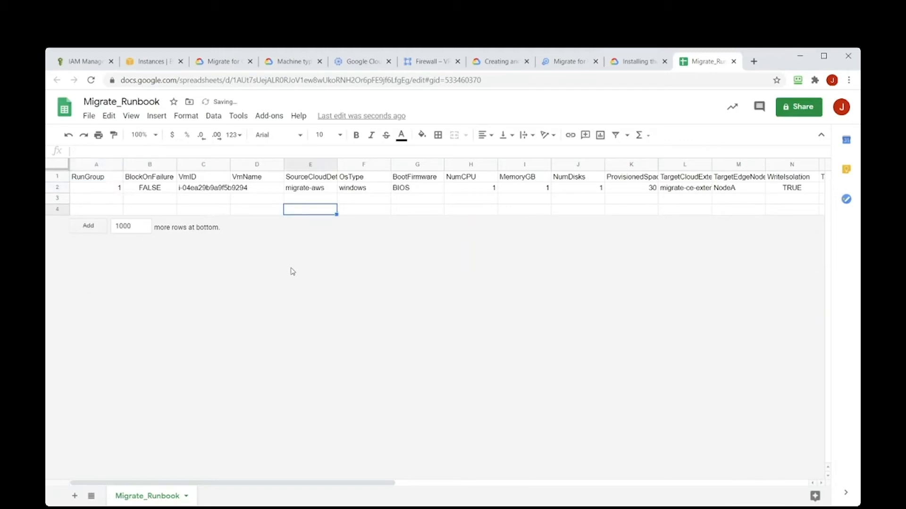
drag(391, 486, 437, 495)
scroll(461, 501, right, 2)
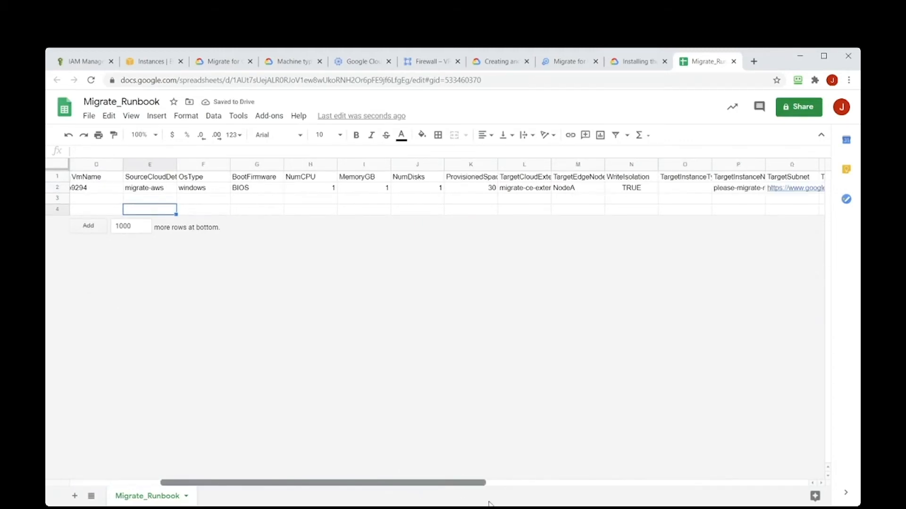
double_click(637, 189)
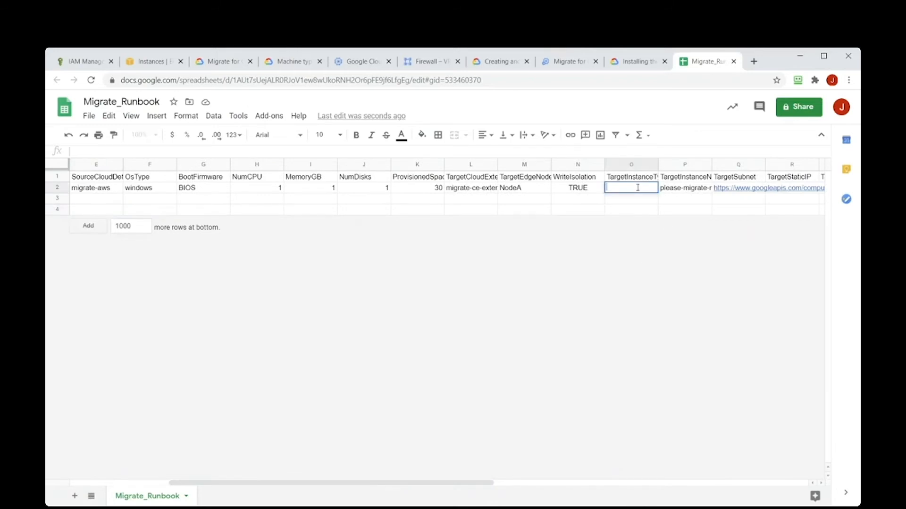
click(293, 64)
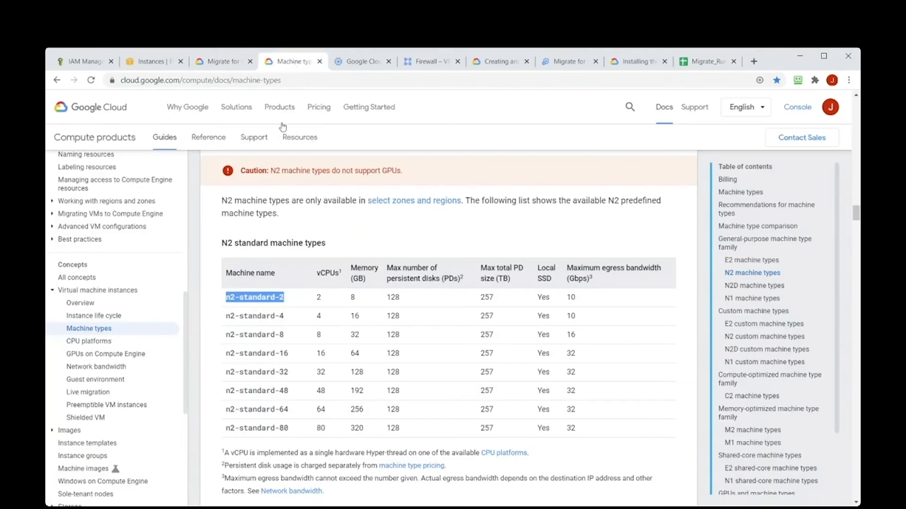
right_click(272, 302)
click(282, 307)
click(701, 63)
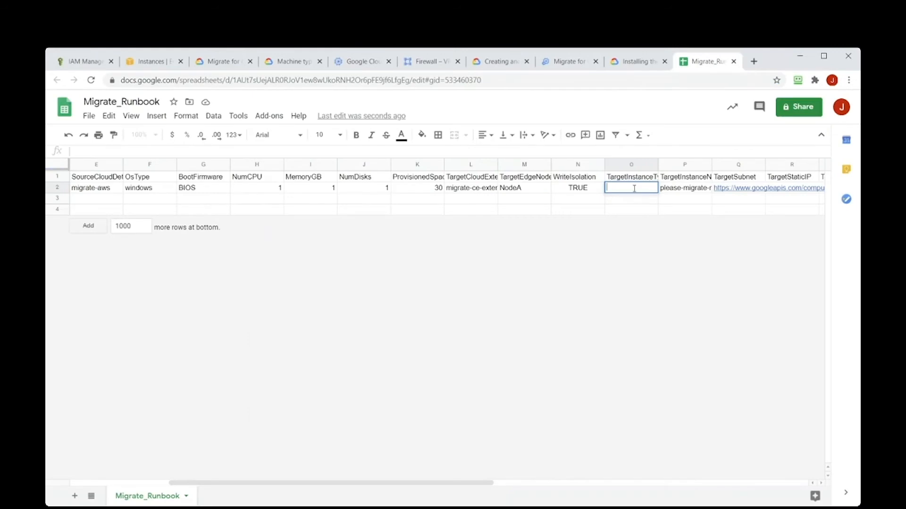
key(ctrl+v)
click(633, 210)
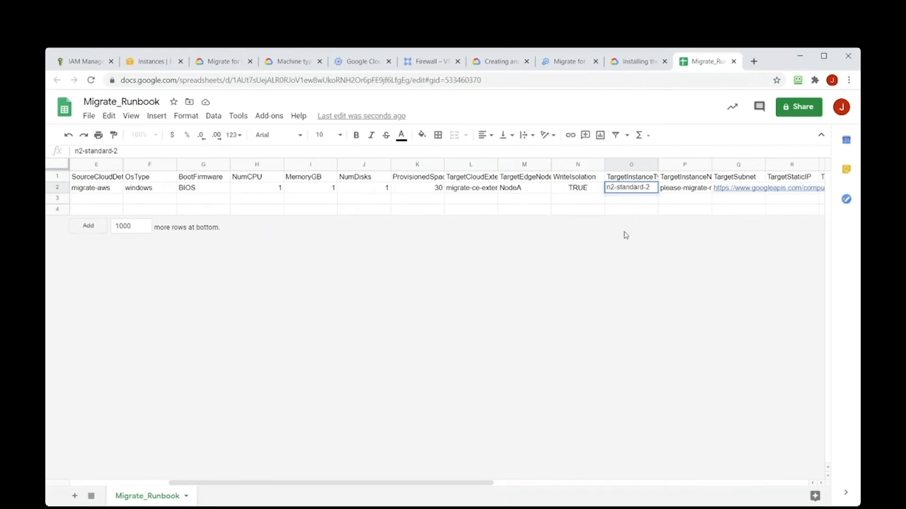
- Download the runbook sheet as a Comma-separated values (.csv) file
click(89, 116)
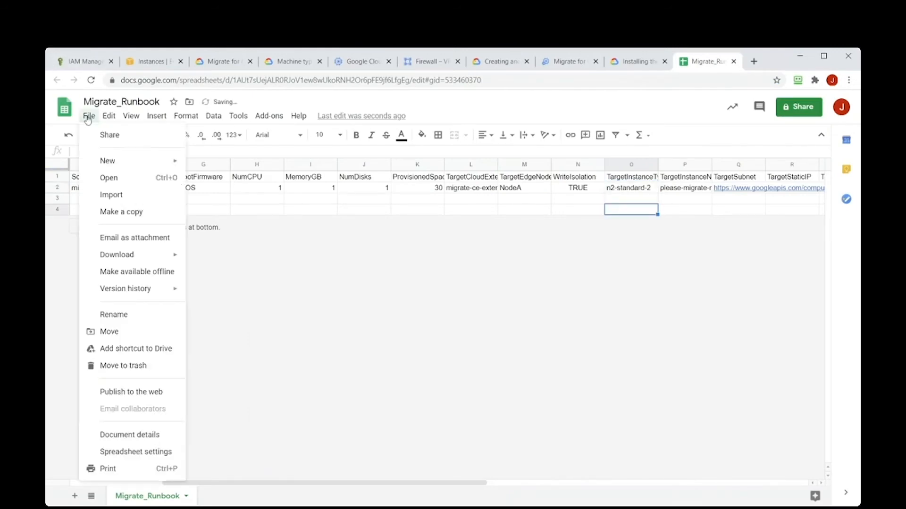
mouse_move(133, 257)
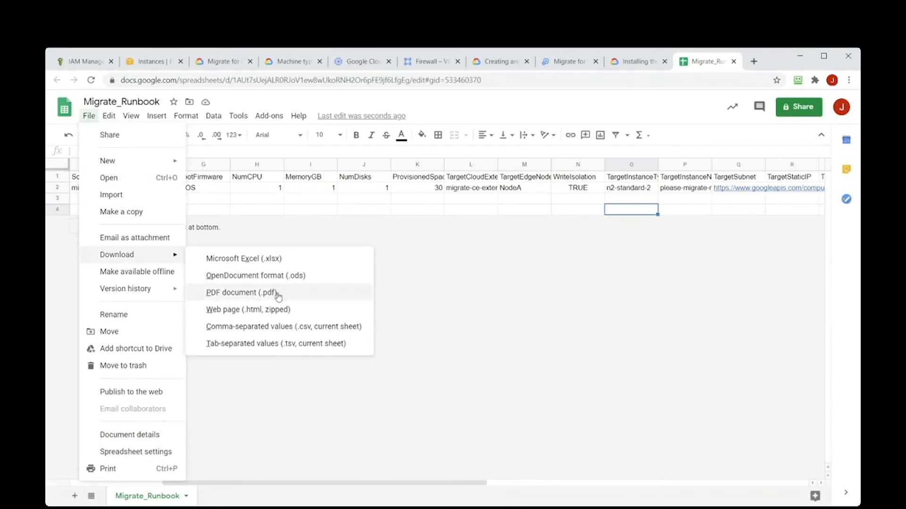
click(284, 326)
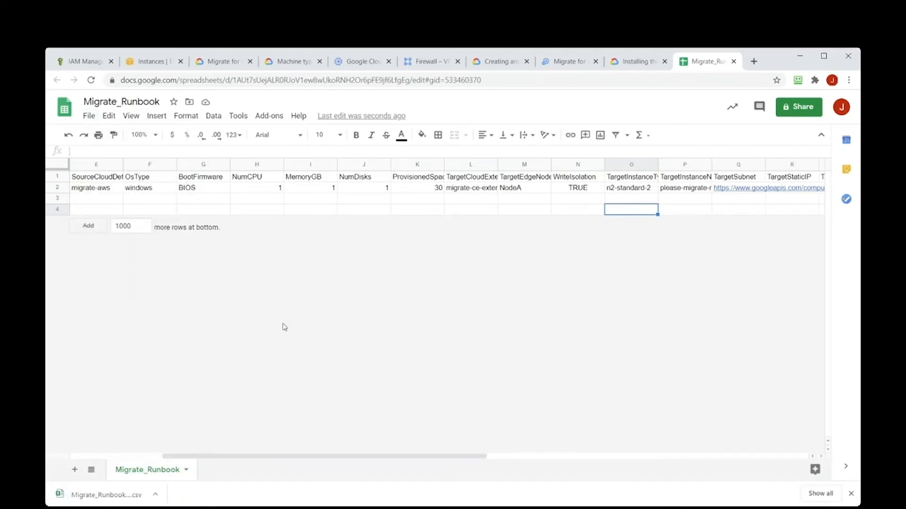
- Create the ogtmh-wave migration wave from the edited runbook CSV in Downloads
click(564, 66)
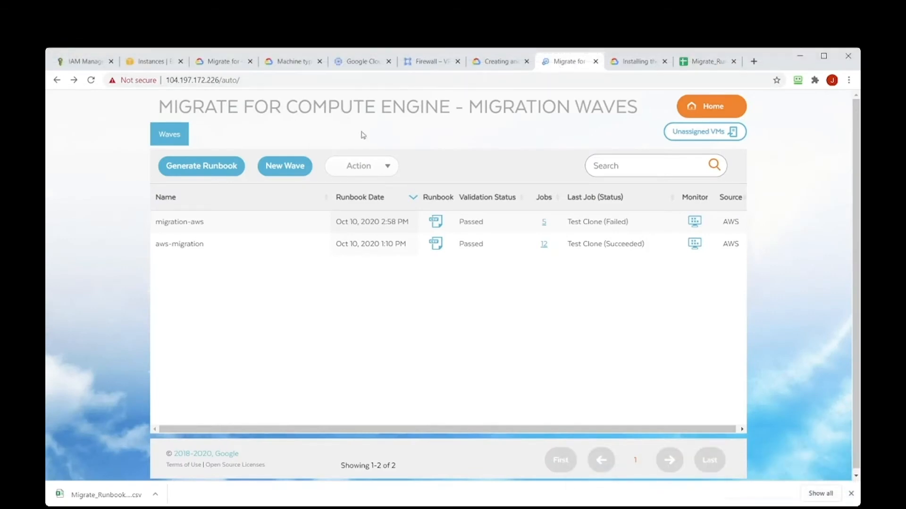
click(296, 166)
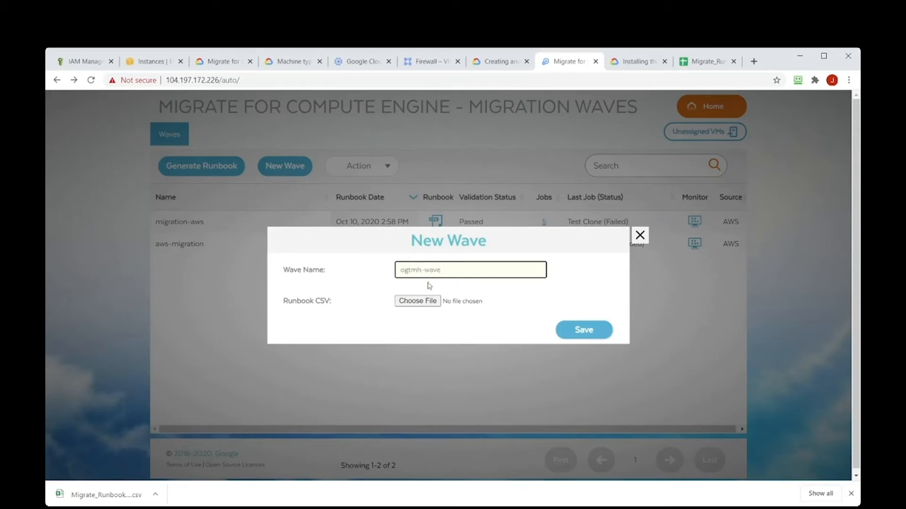
click(417, 302)
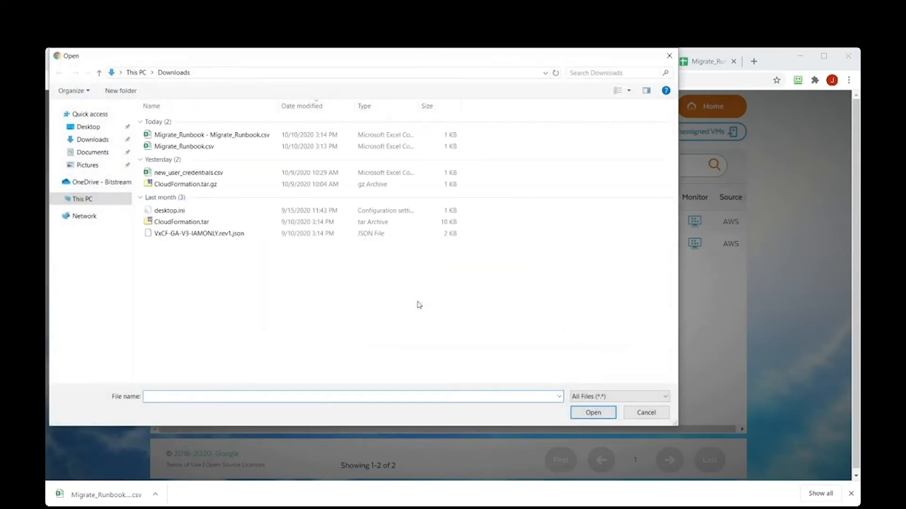
click(234, 135)
double_click(233, 134)
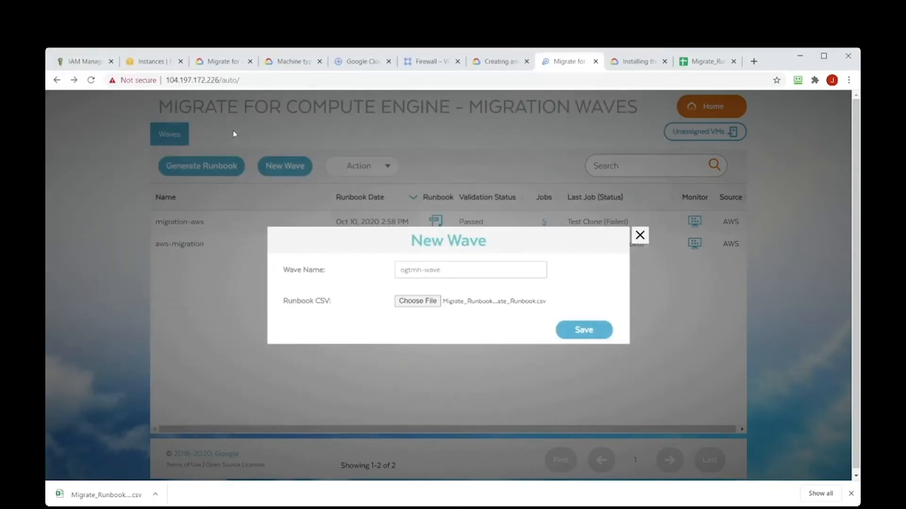
click(582, 329)
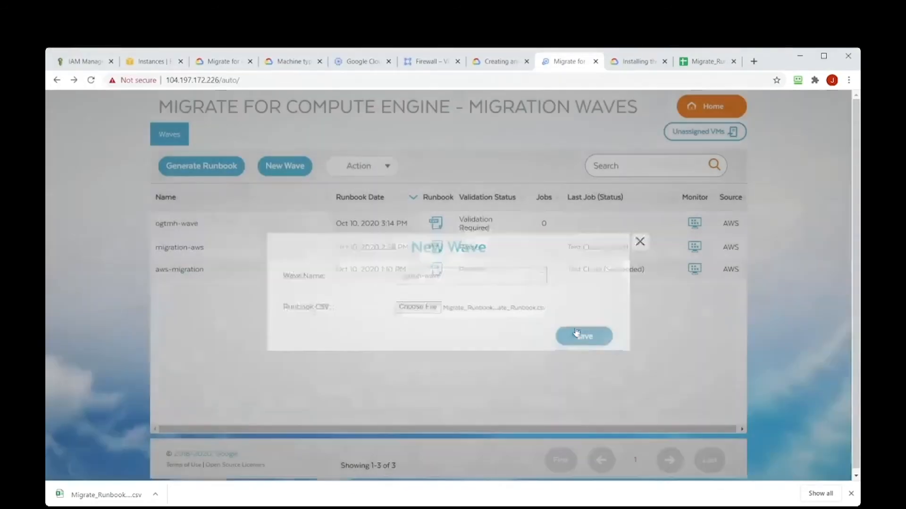
- Validate ogtmh-wave and confirm, leaving it with a Passed validation
click(264, 223)
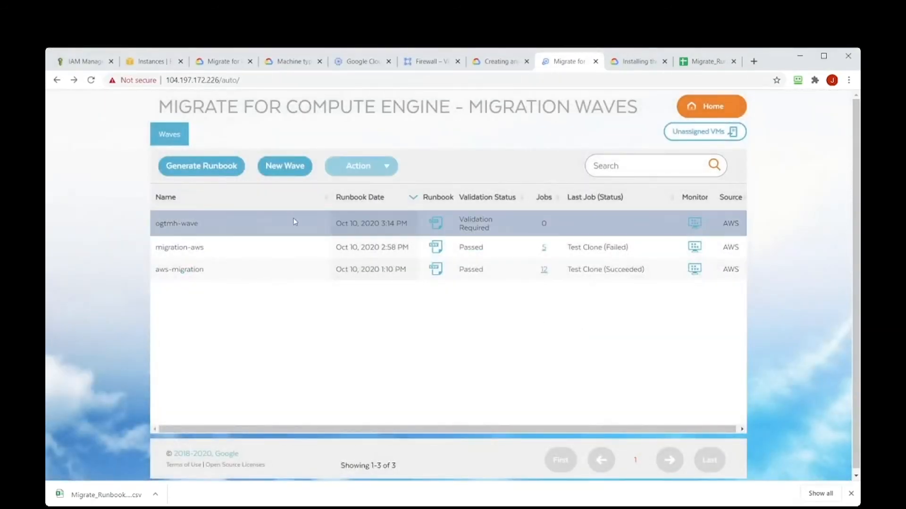
click(387, 171)
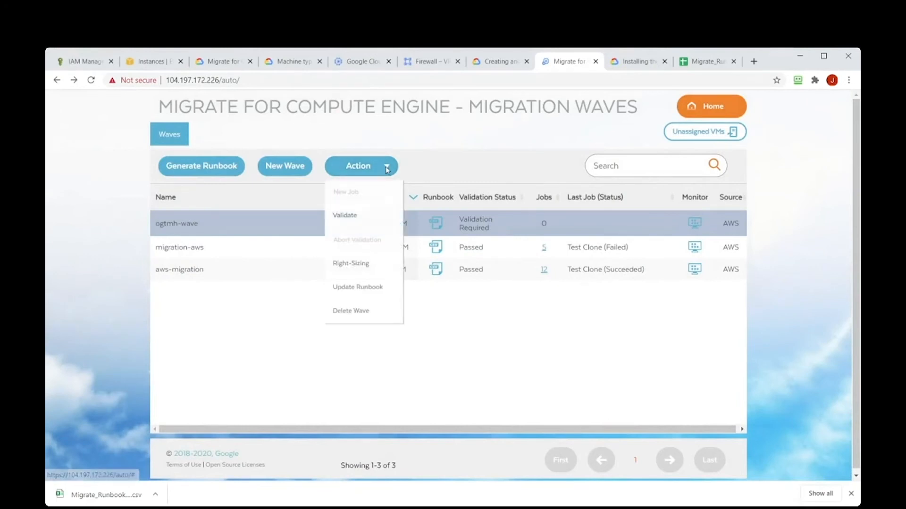
click(361, 216)
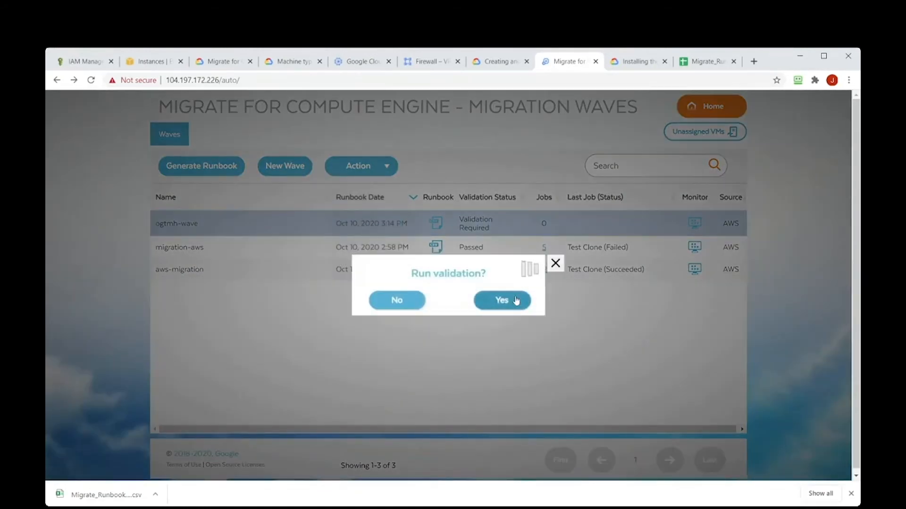
click(516, 299)
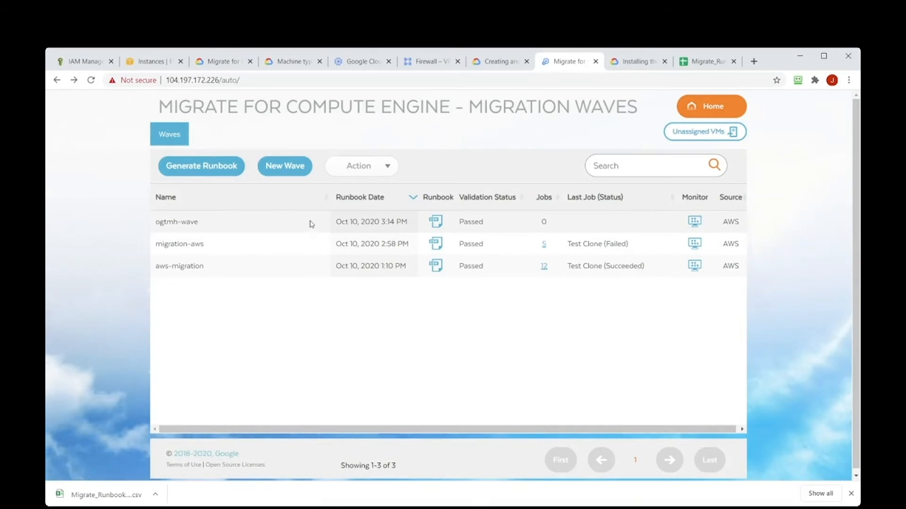
click(311, 224)
click(390, 168)
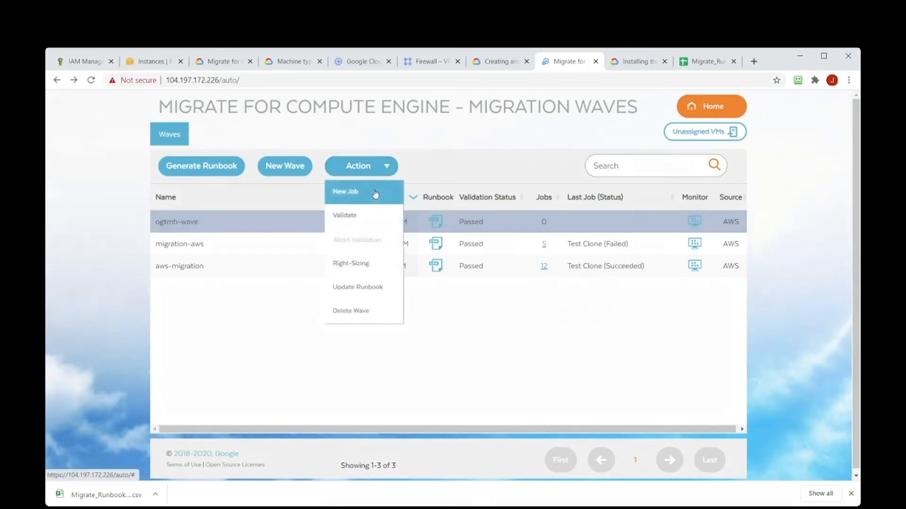
- Start a Test Clone job for ogtmh-wave
click(372, 192)
click(478, 295)
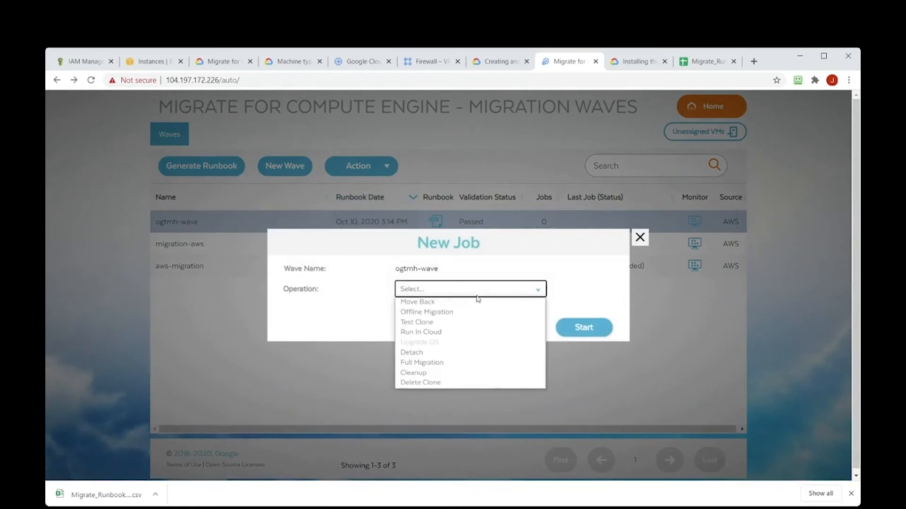
click(471, 323)
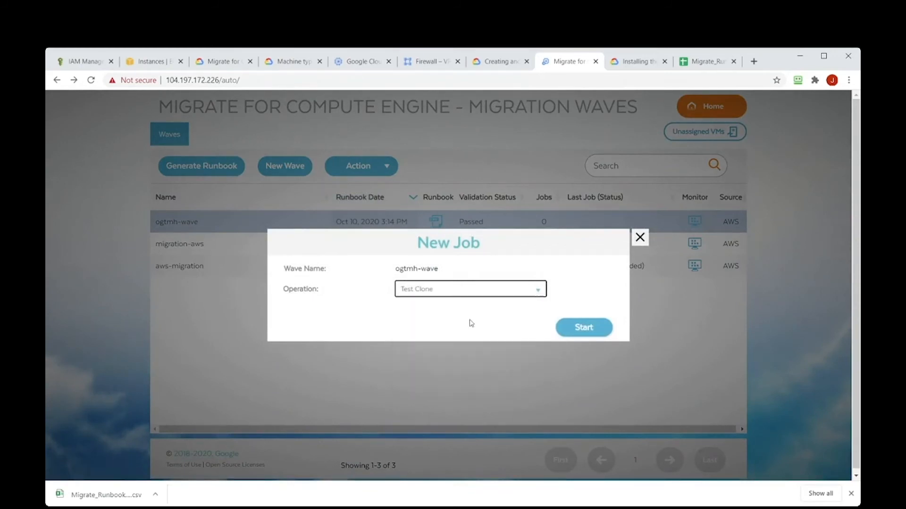
click(580, 333)
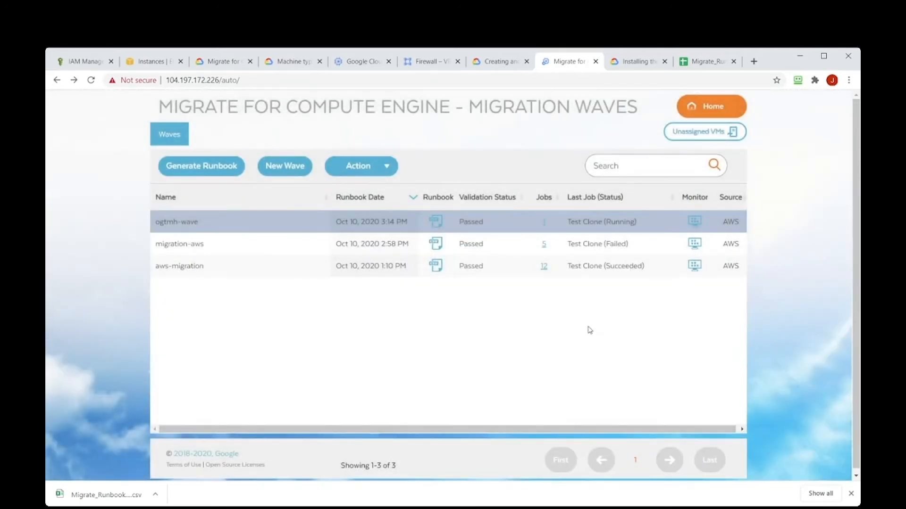
- Check ogtmh-wave's virtual machines, then go back to the waves list and select ogtmh-wave
click(695, 223)
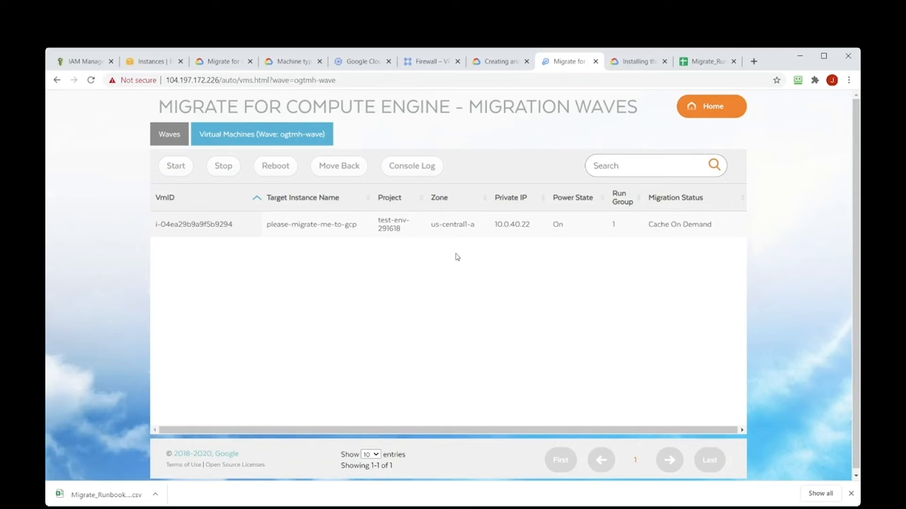
drag(724, 227, 648, 227)
click(158, 134)
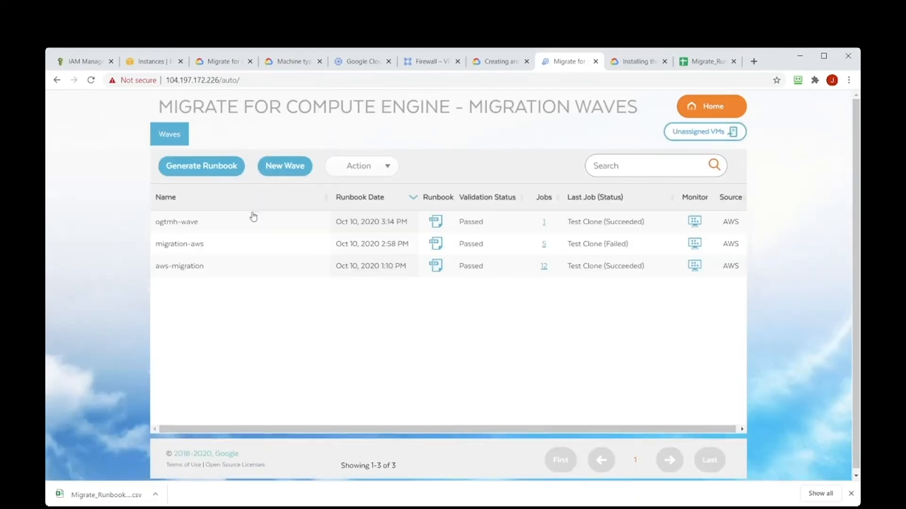
click(257, 228)
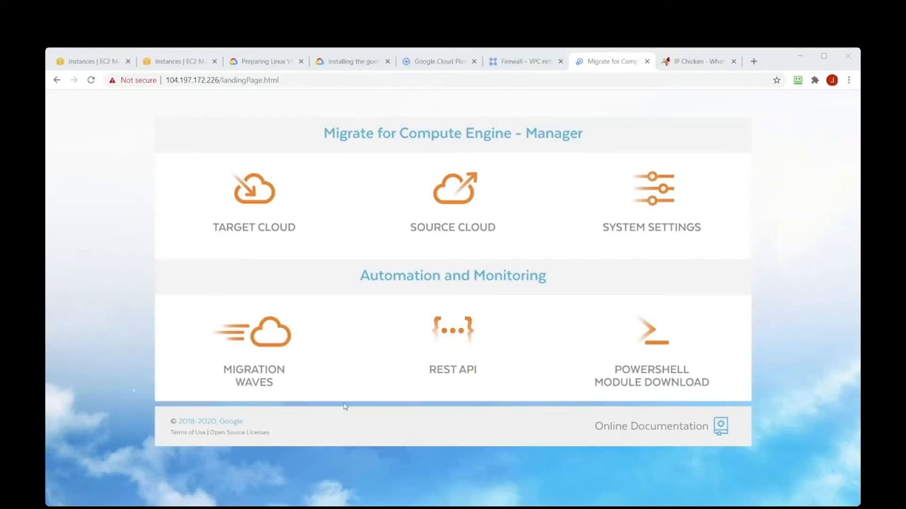
- Generate another runbook CSV from migrate-aws filtered on tag migrate, targeting migrate-ce-extension with network defaults
click(281, 349)
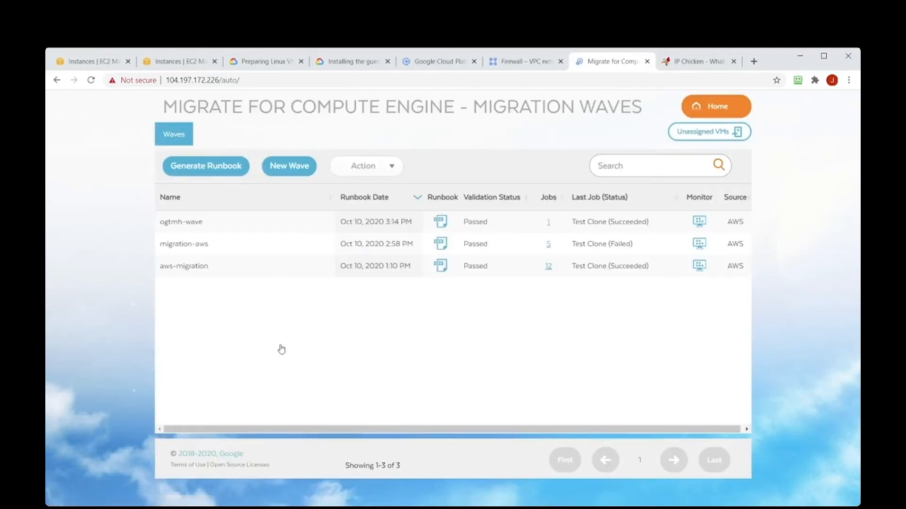
click(258, 226)
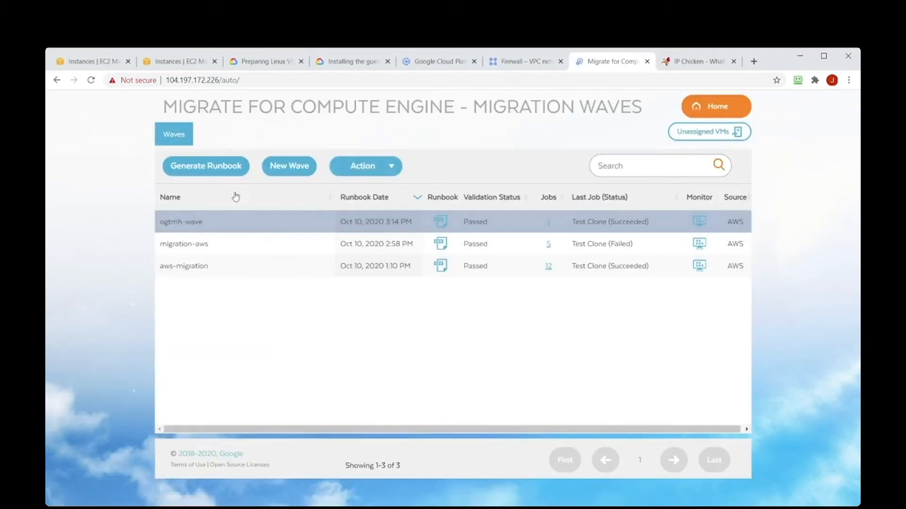
click(226, 171)
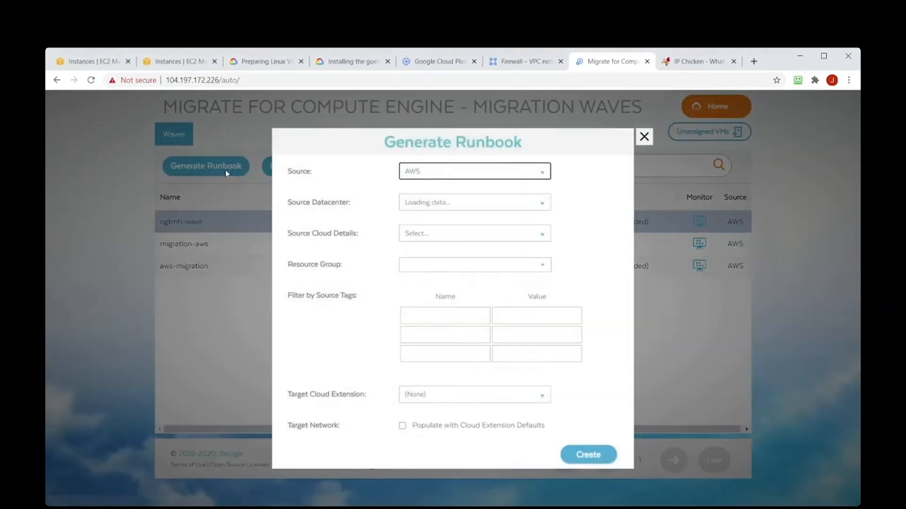
click(496, 238)
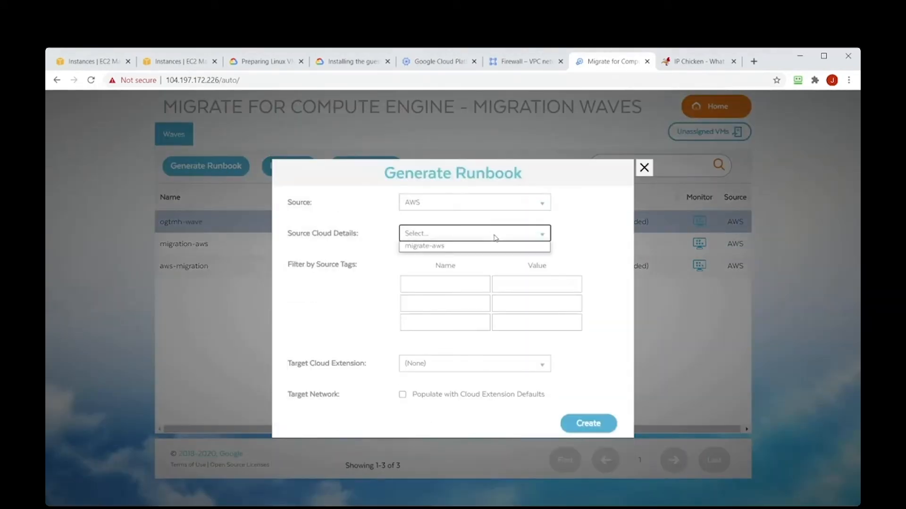
click(489, 243)
click(462, 282)
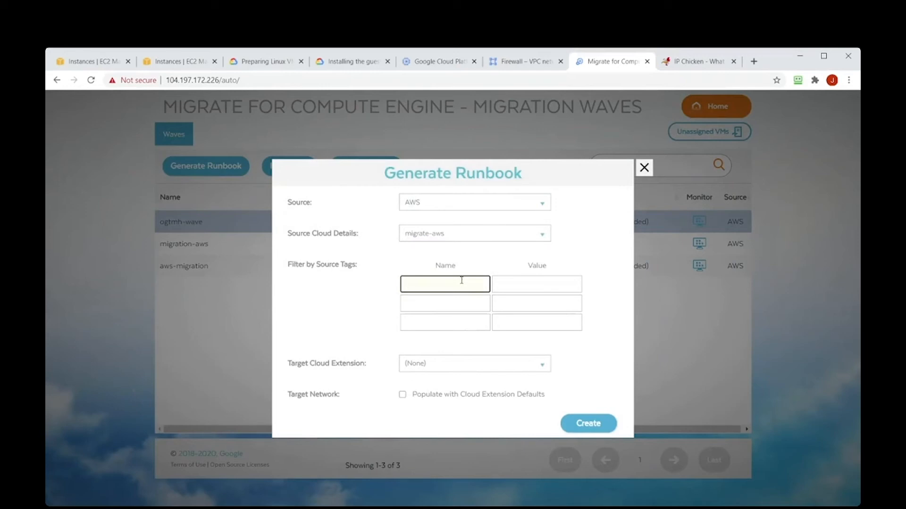
key(Tab)
click(426, 364)
click(426, 376)
click(402, 395)
click(588, 424)
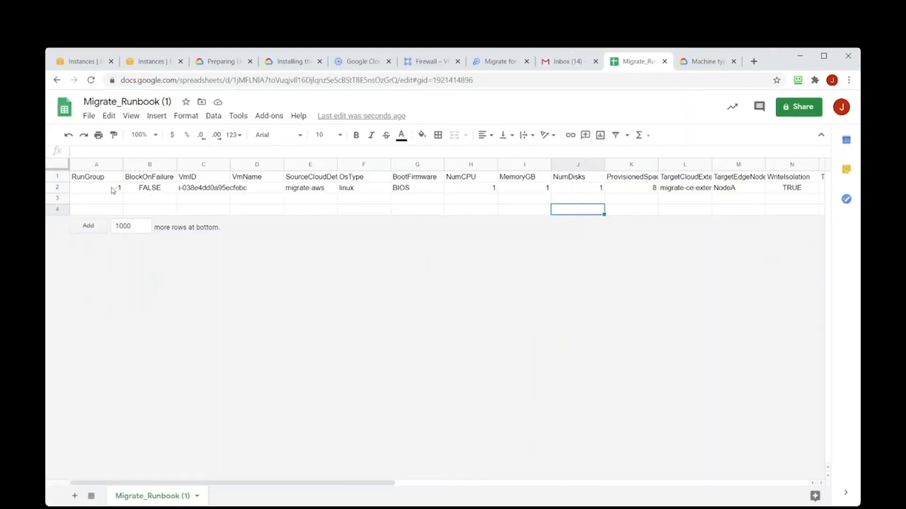
- Set RunGroup to 1 in A2 and the target instance type in O2 to n2-standard-2
click(113, 187)
double_click(112, 187)
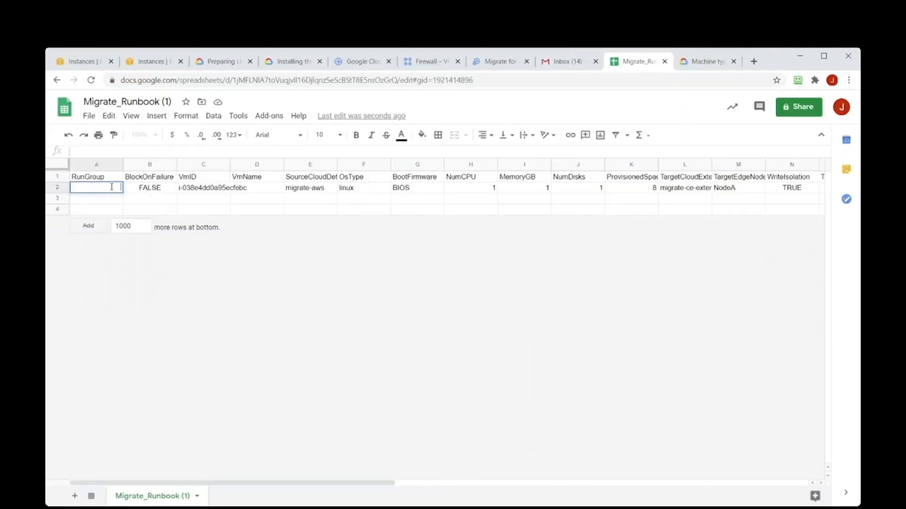
click(666, 273)
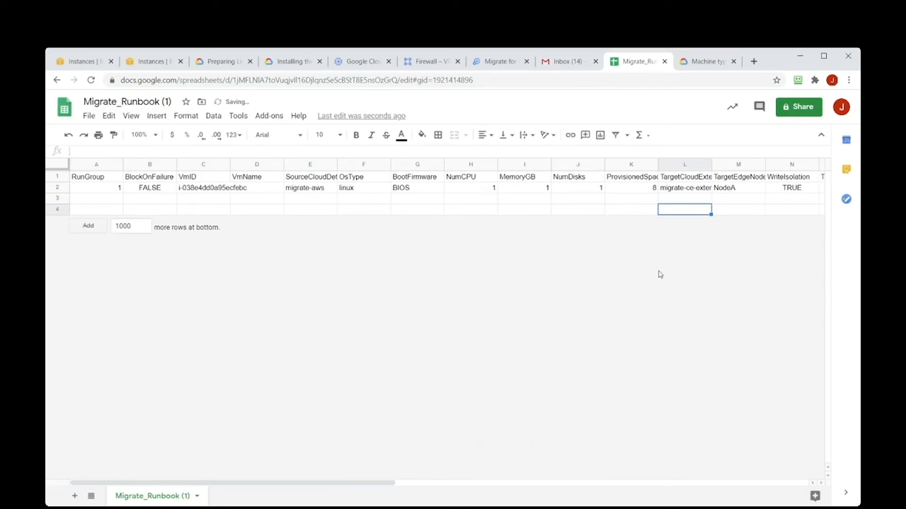
drag(365, 483, 444, 488)
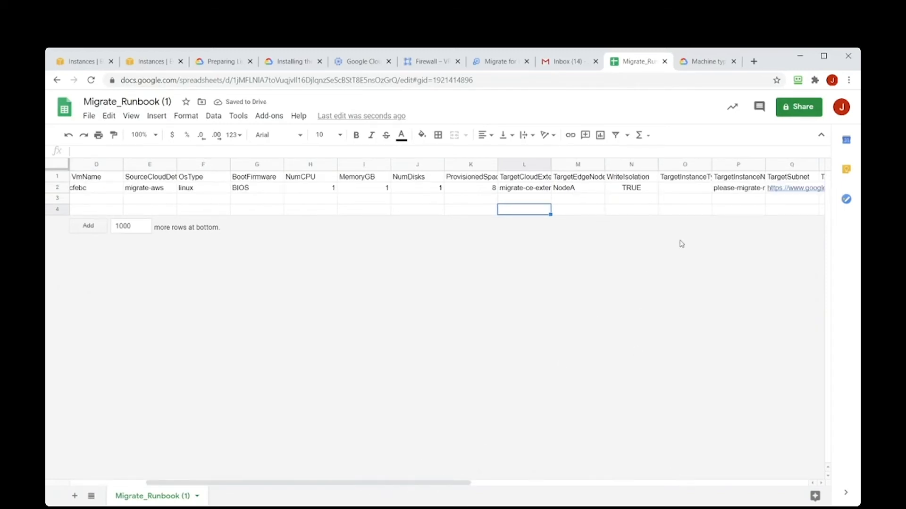
click(676, 187)
double_click(678, 188)
text(n2-standard-2)
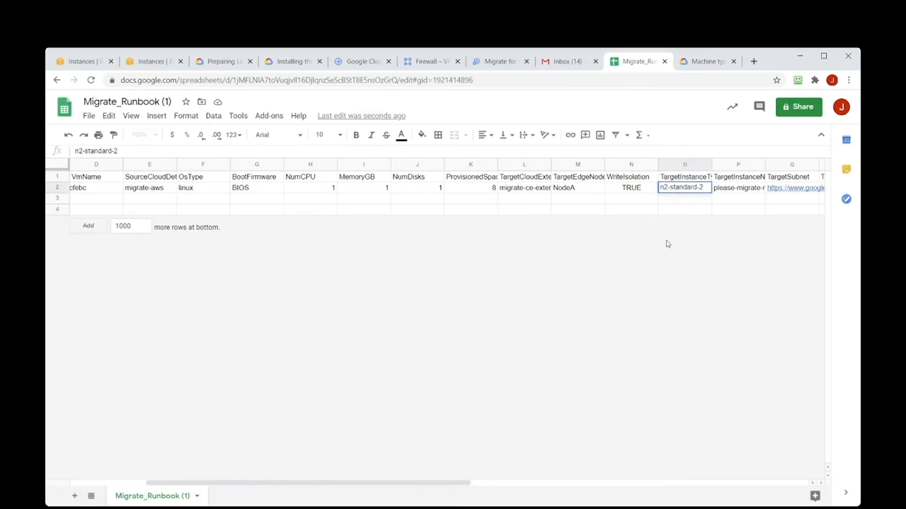
key(Return)
key(Down)
- Download the sheet as CSV and return to the Migration Waves page
click(89, 116)
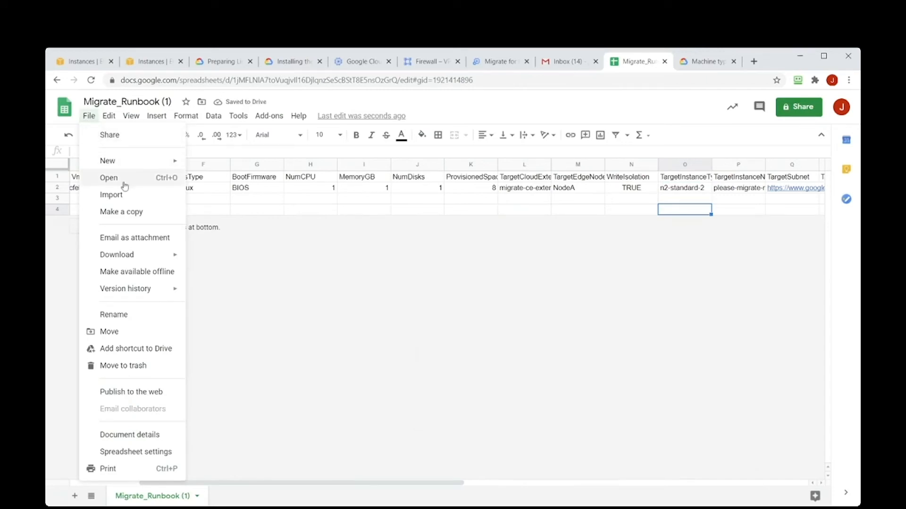
mouse_move(142, 255)
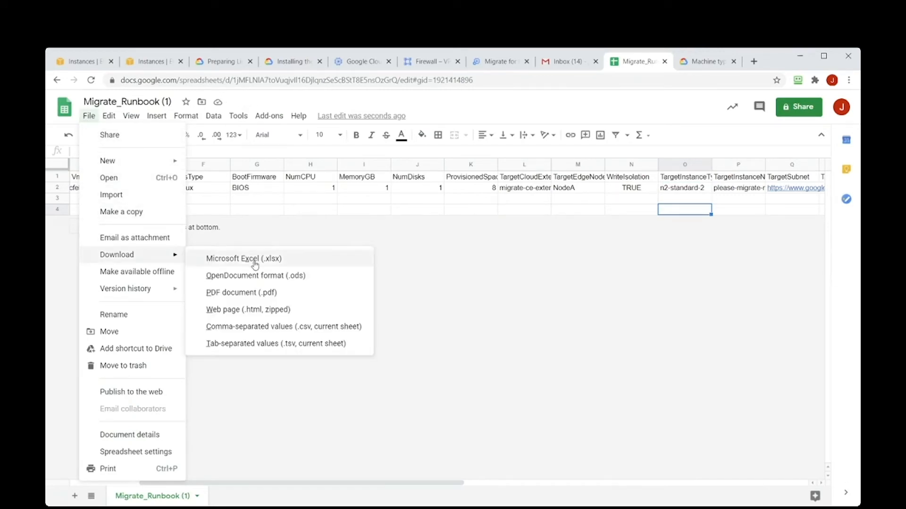
click(281, 326)
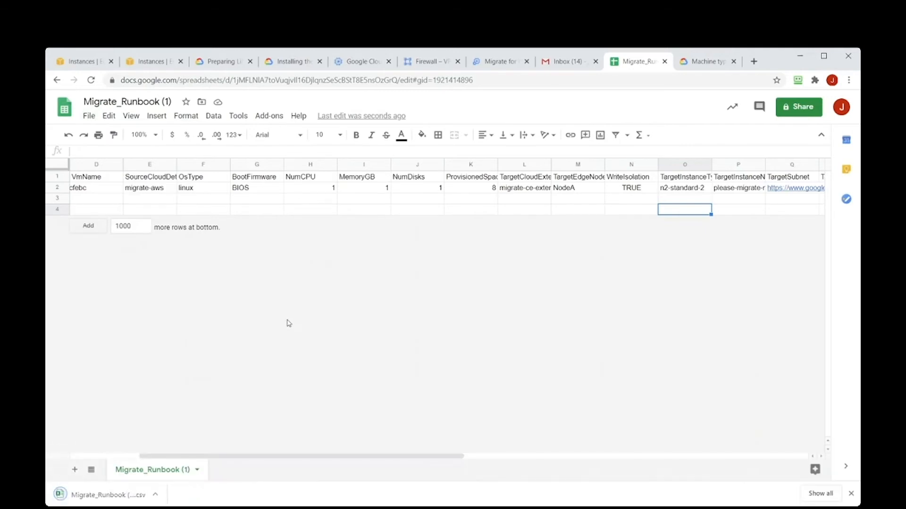
click(500, 61)
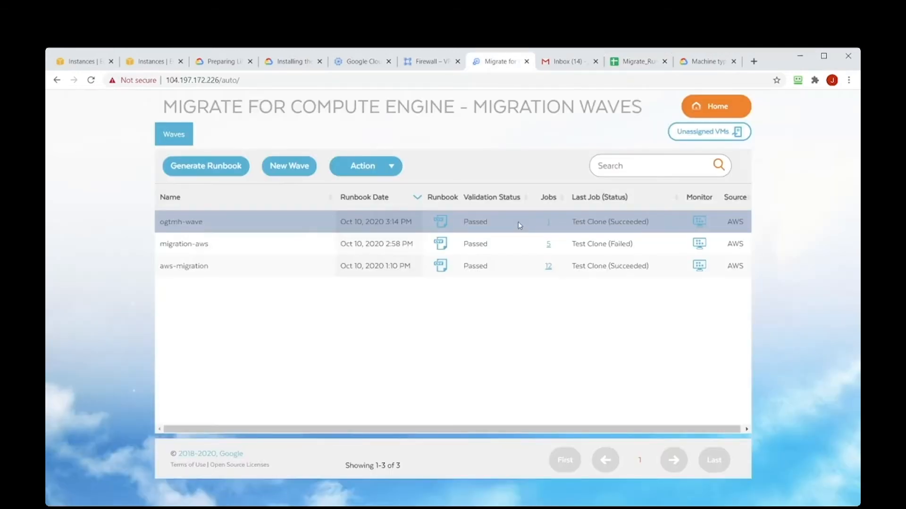
- Open a new job's operation list for ogtmh-wave, then cancel it
click(518, 225)
click(264, 224)
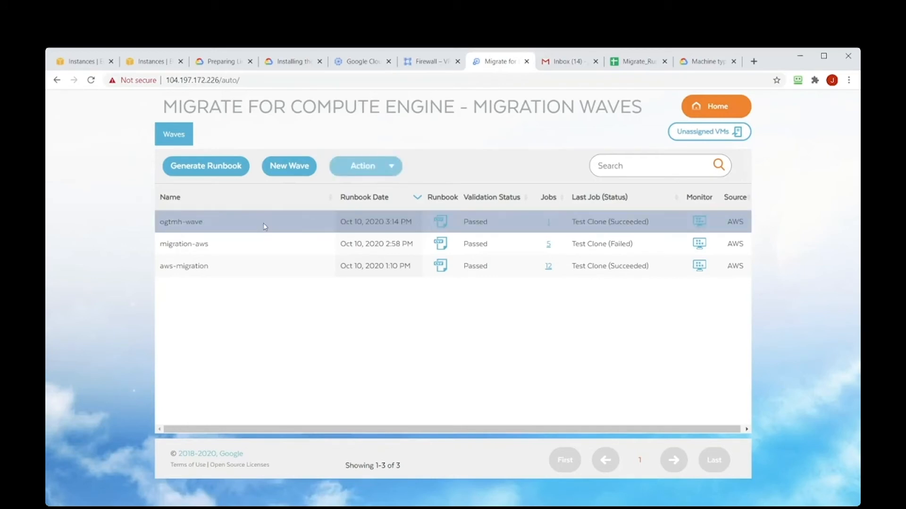
click(391, 166)
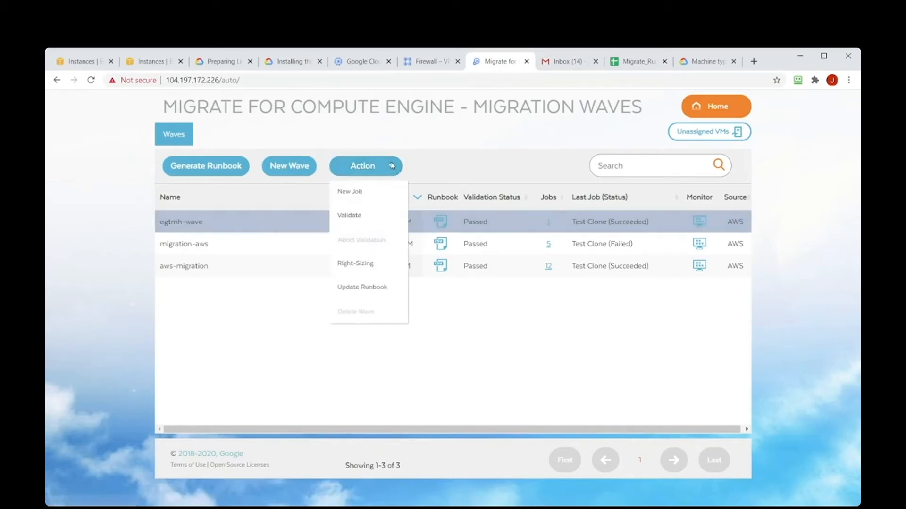
click(371, 189)
click(466, 305)
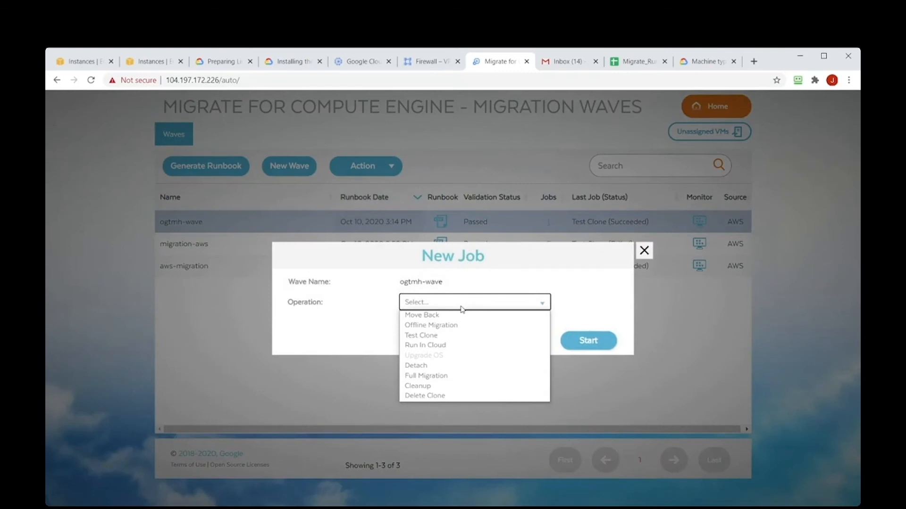
click(644, 250)
click(644, 251)
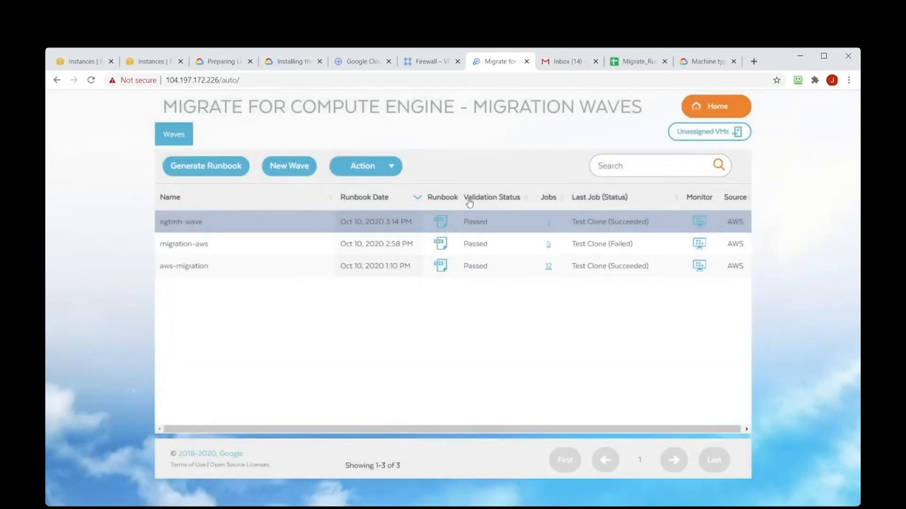
- Update ogtmh-wave's runbook with Migrate_Runbook (1) - Migrate_Runbook (1).csv and save
click(391, 166)
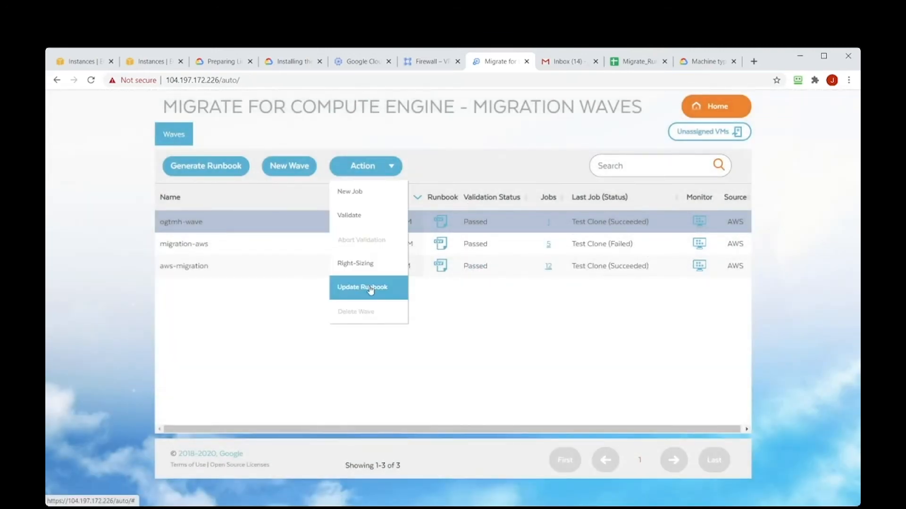
click(371, 288)
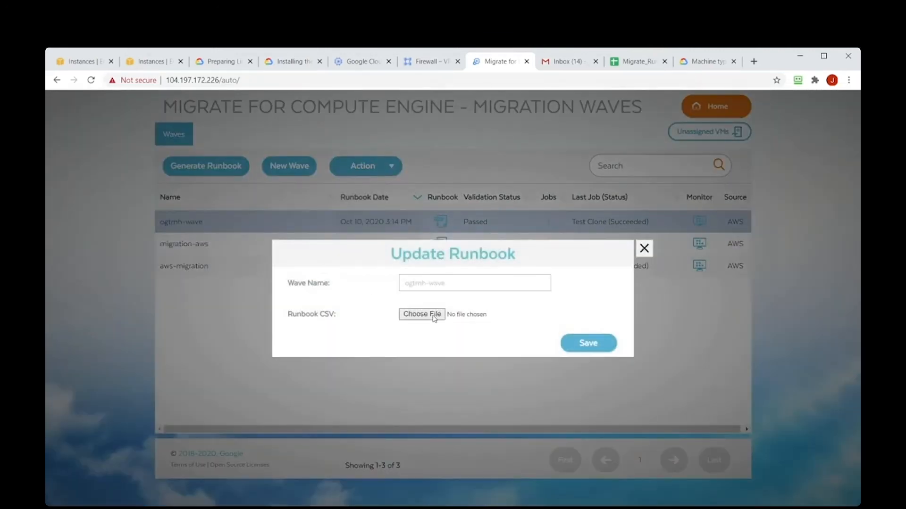
click(434, 315)
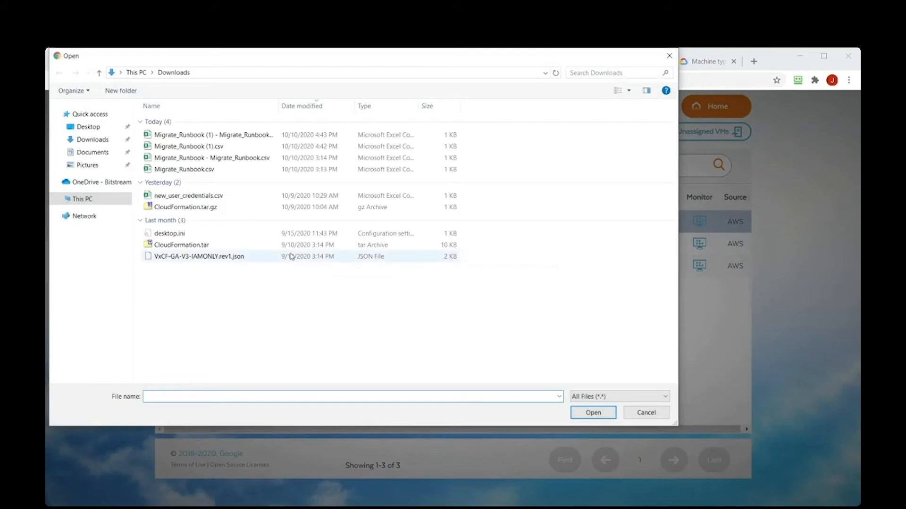
double_click(258, 135)
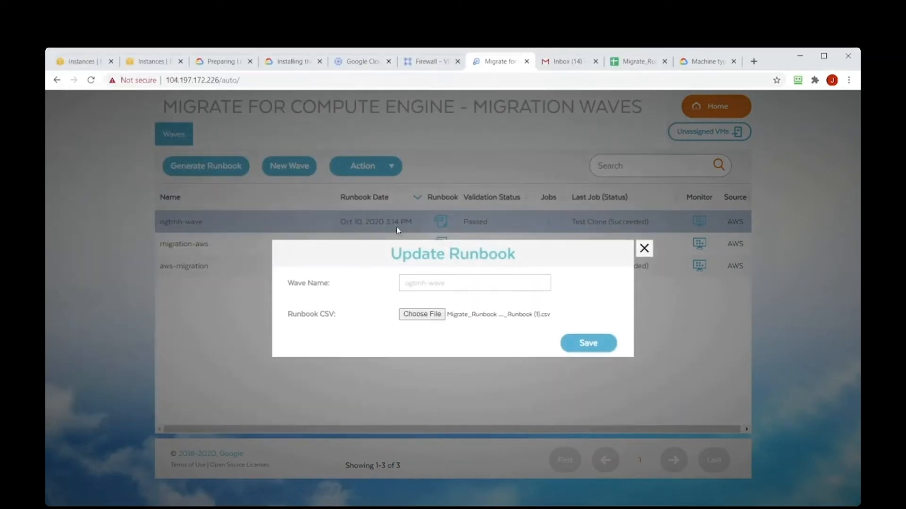
click(596, 343)
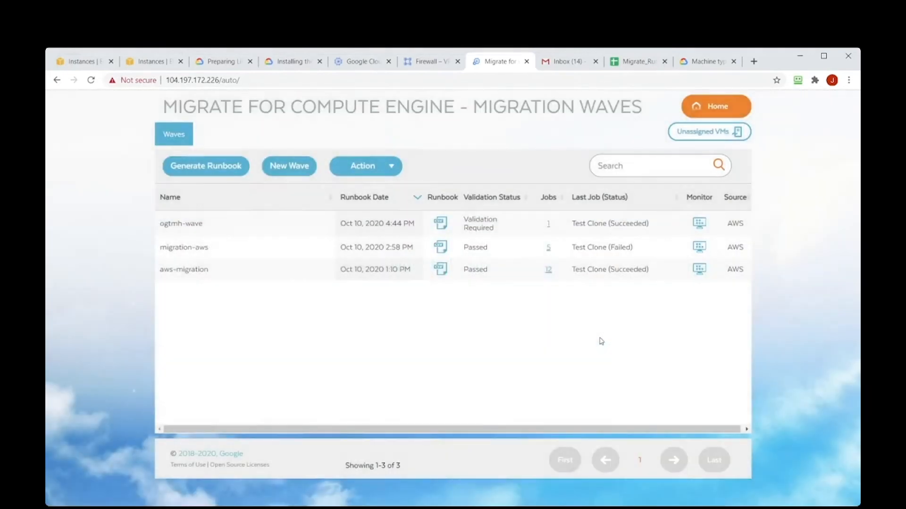
- Run validation on ogtmh-wave and confirm it
click(281, 225)
click(387, 174)
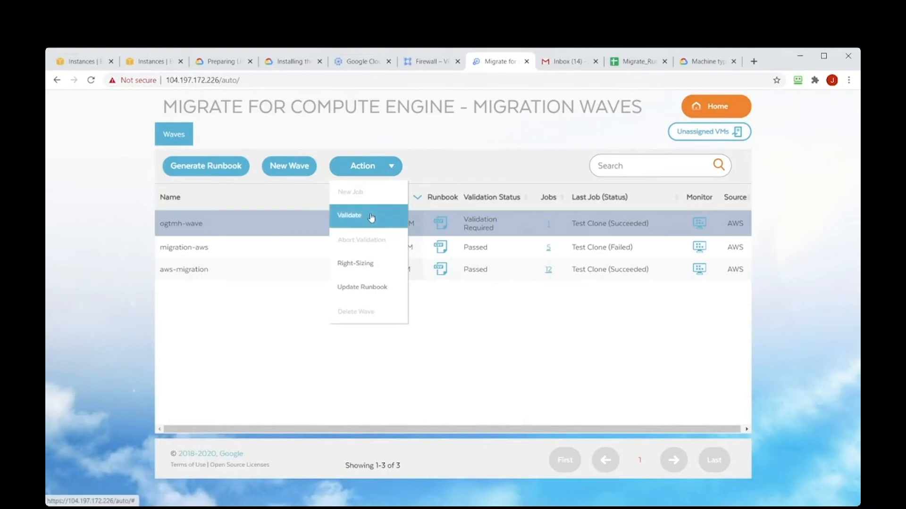
click(375, 211)
click(505, 313)
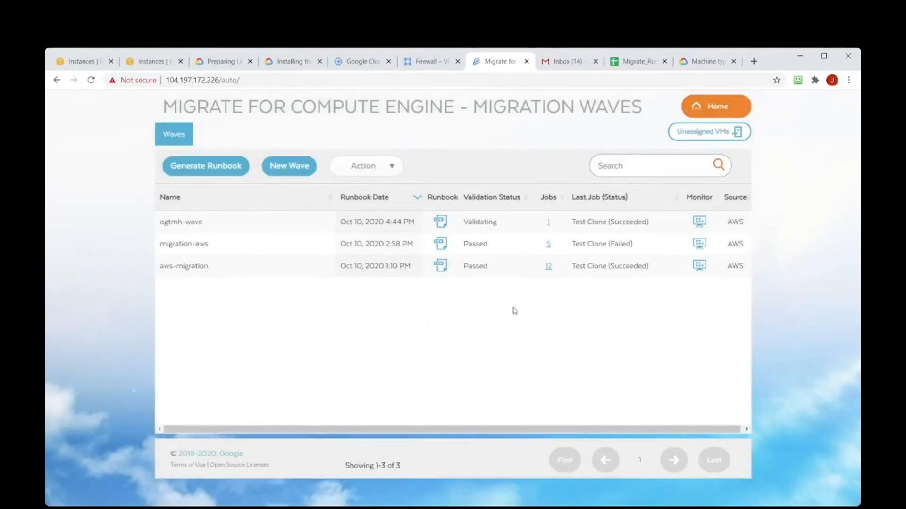
- Begin setting up another new job for the revalidating ogtmh-wave
click(293, 222)
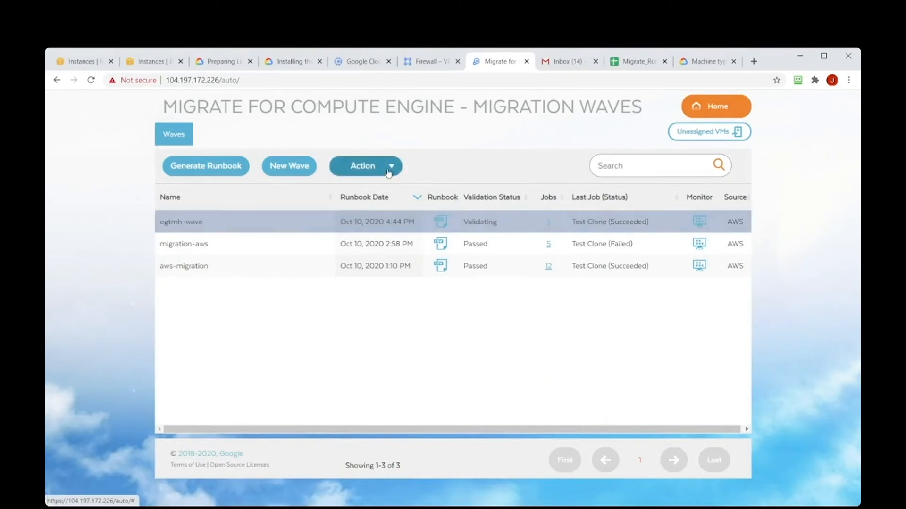
click(389, 170)
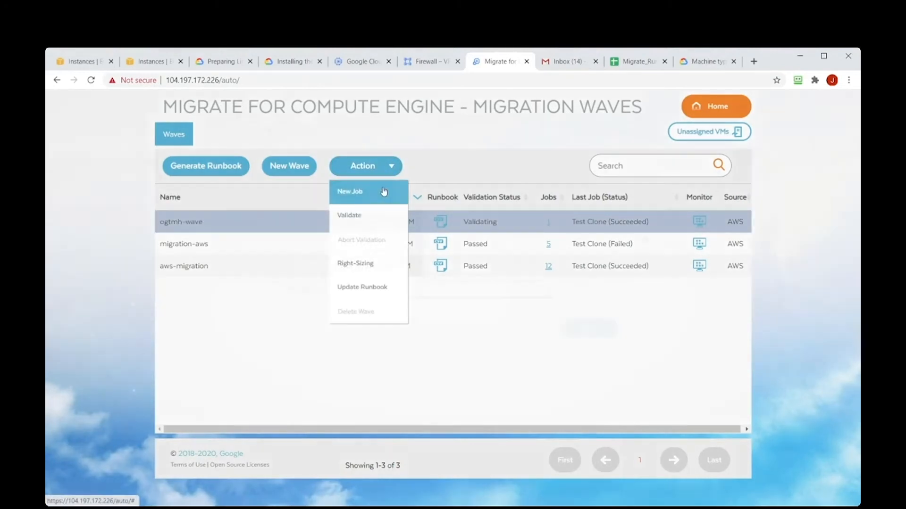
click(382, 187)
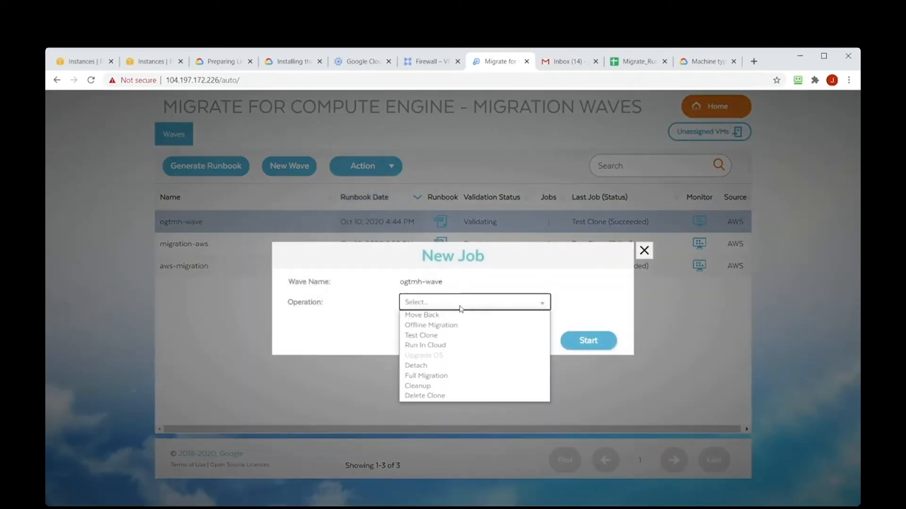
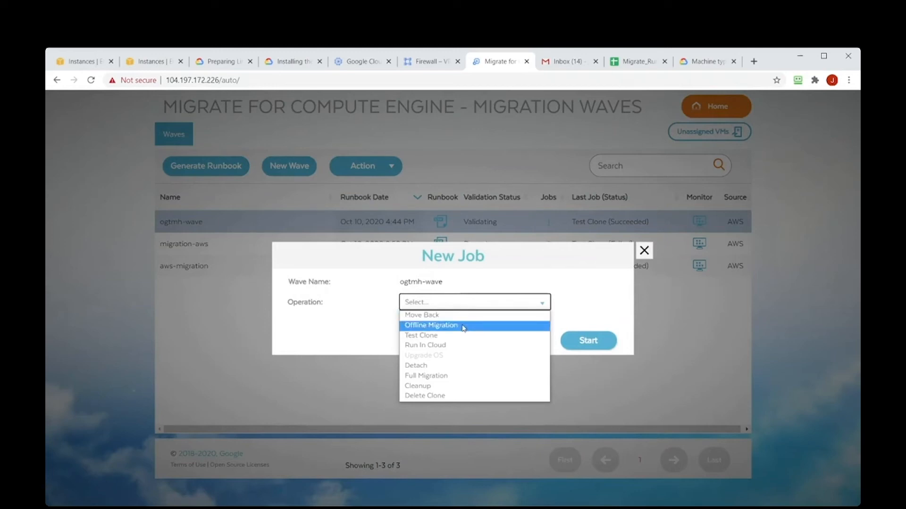
- Start an Offline Migration job for ogtmh-wave and return to the Waves list
click(462, 325)
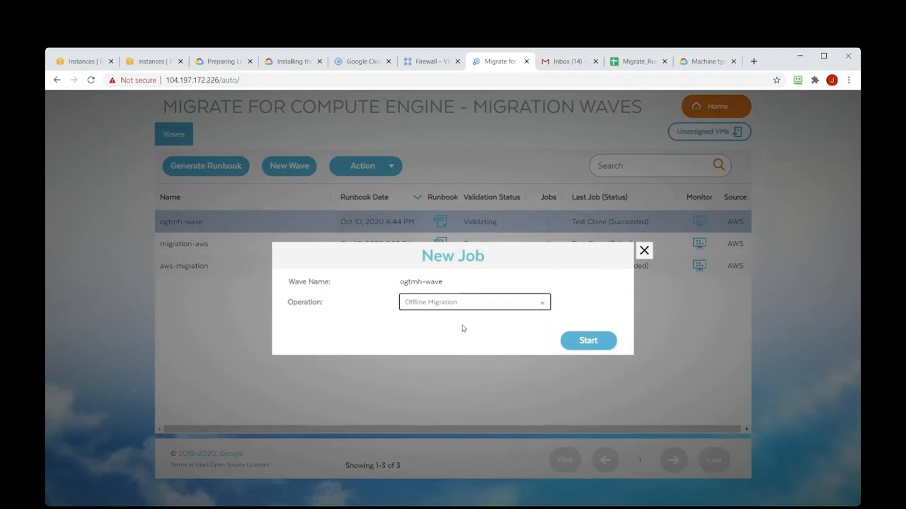
click(587, 341)
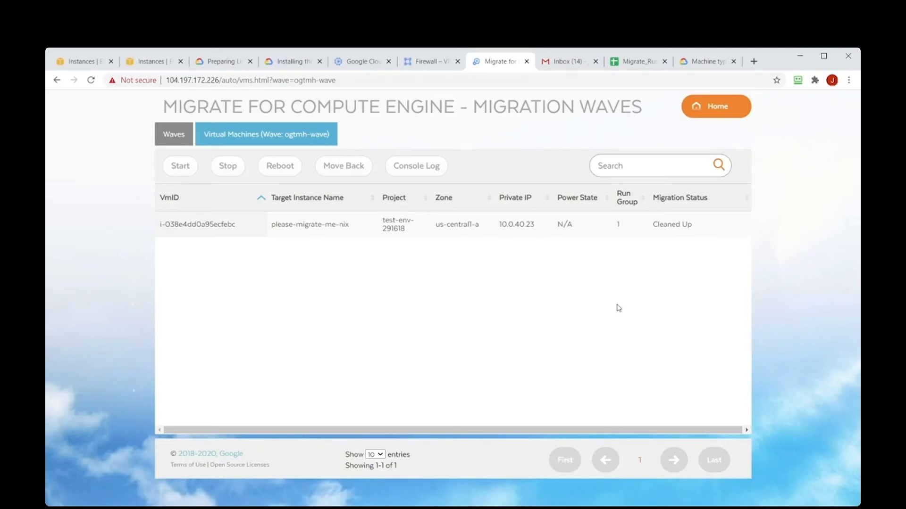
click(188, 141)
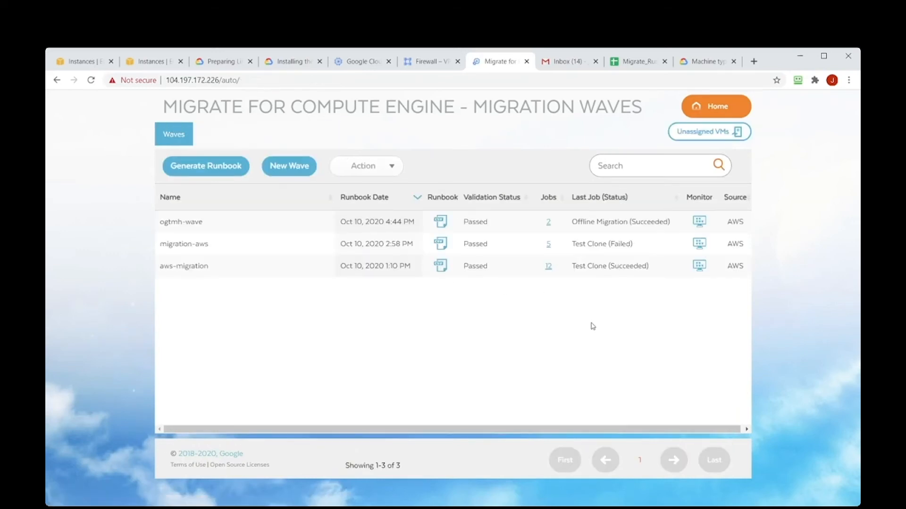
- Review please-migrate-me-to-gcp's external IP, network interface details and the project's external IP addresses
drag(672, 222, 158, 223)
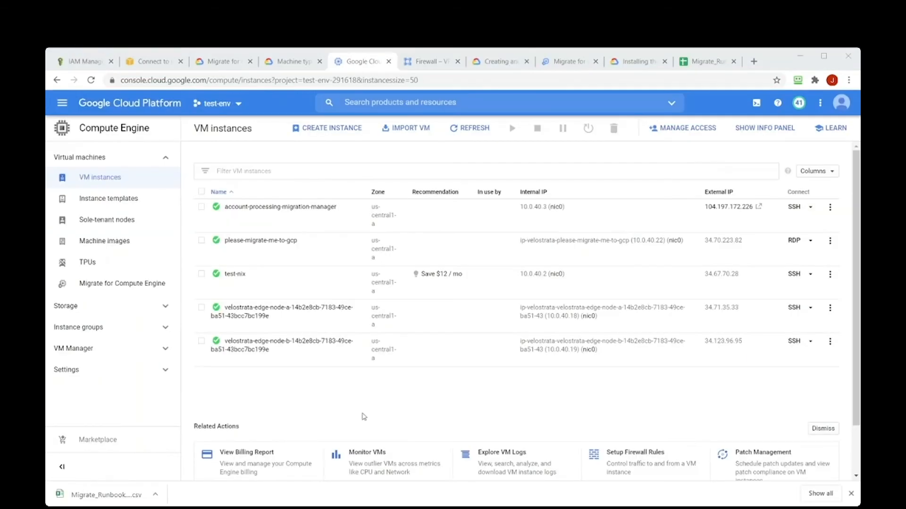
drag(298, 241, 226, 250)
double_click(724, 241)
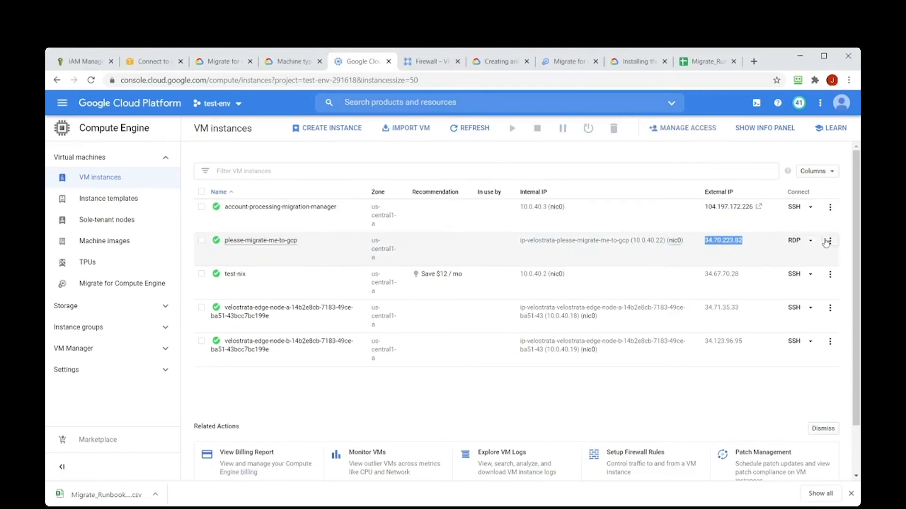
click(812, 241)
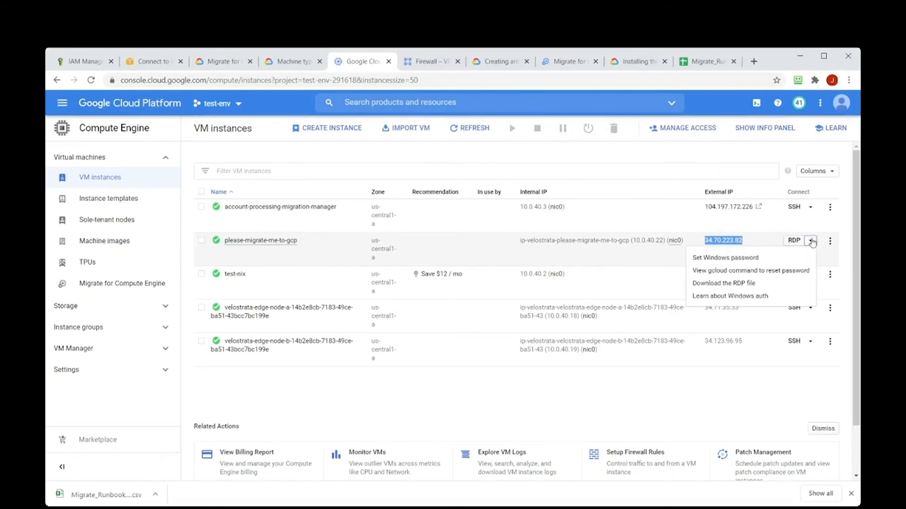
click(829, 243)
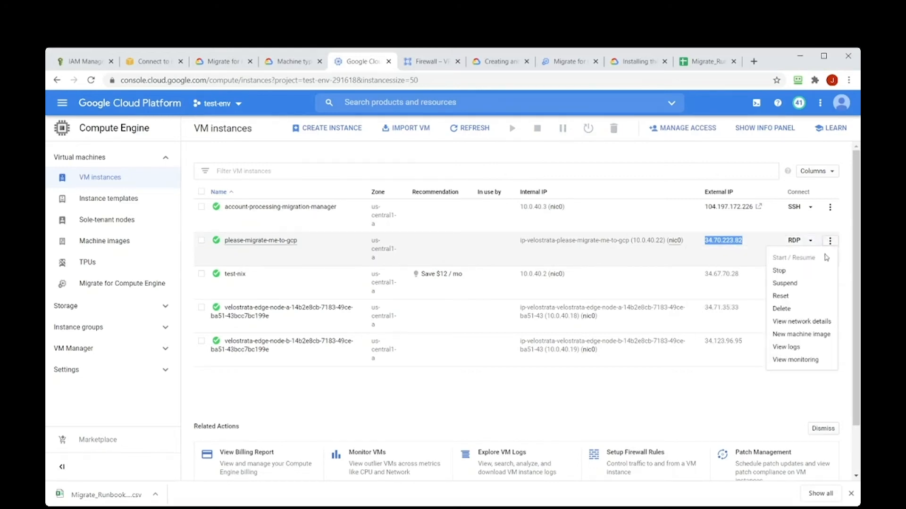
click(821, 321)
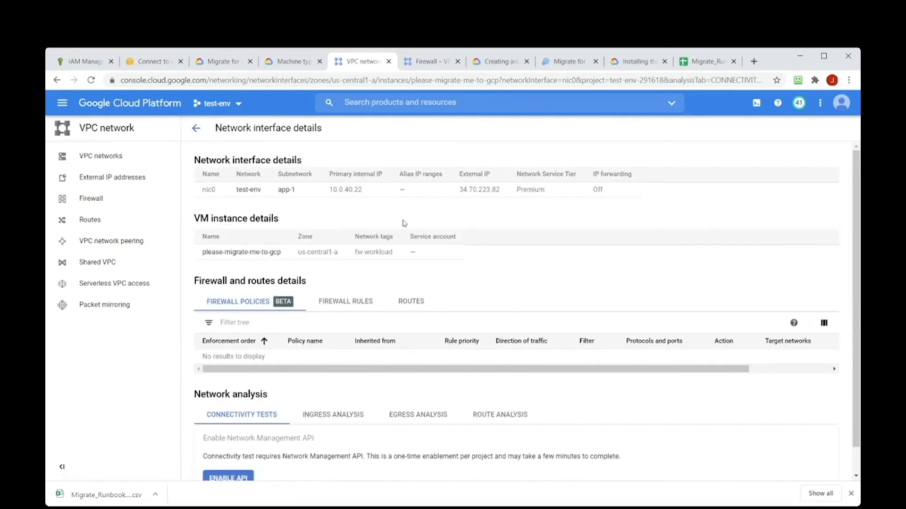
click(133, 177)
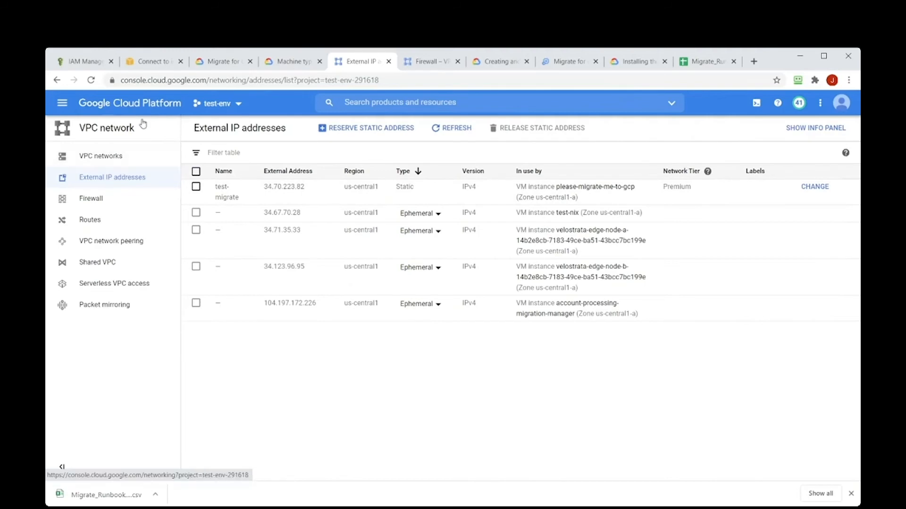
- Launch an RDP connection to the migrated VM from Compute Engine VM instances
click(63, 104)
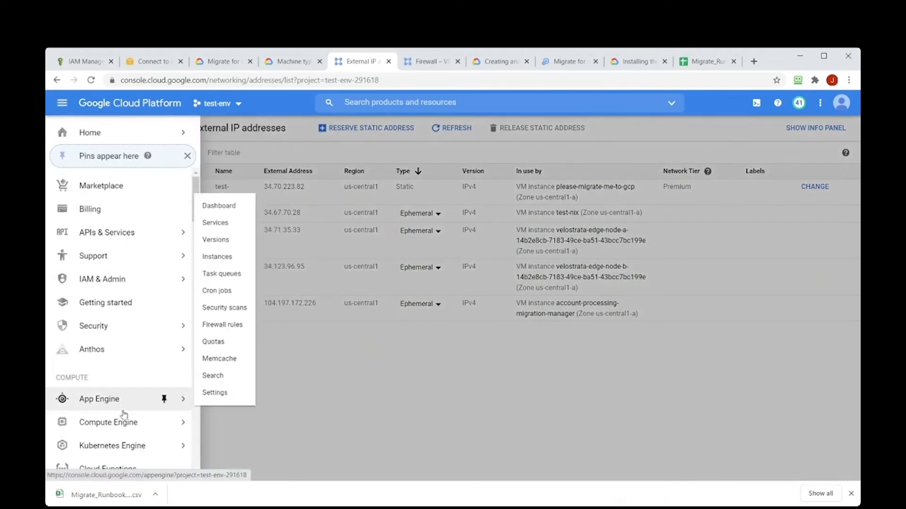
mouse_move(120, 422)
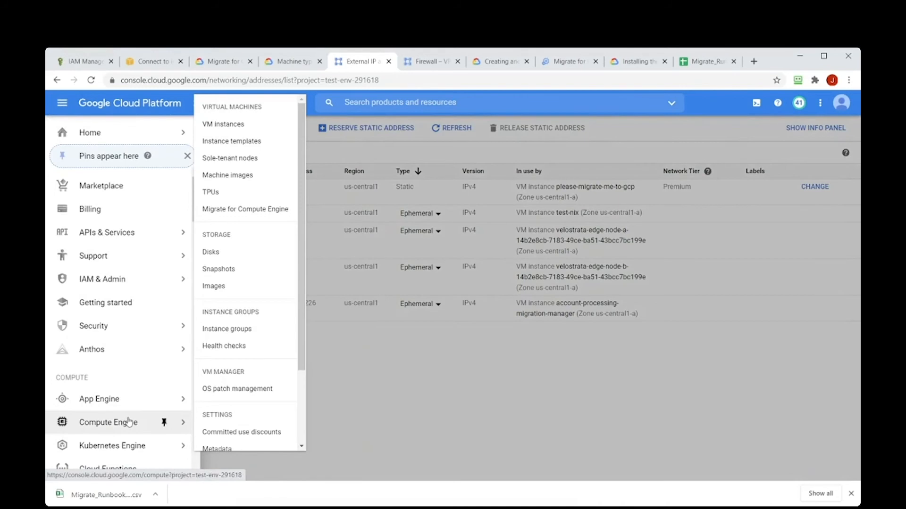
click(236, 132)
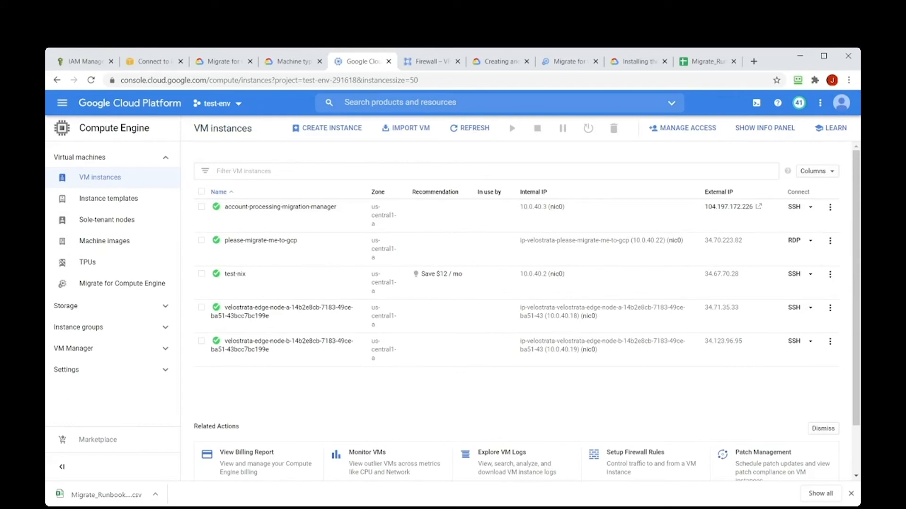
click(498, 253)
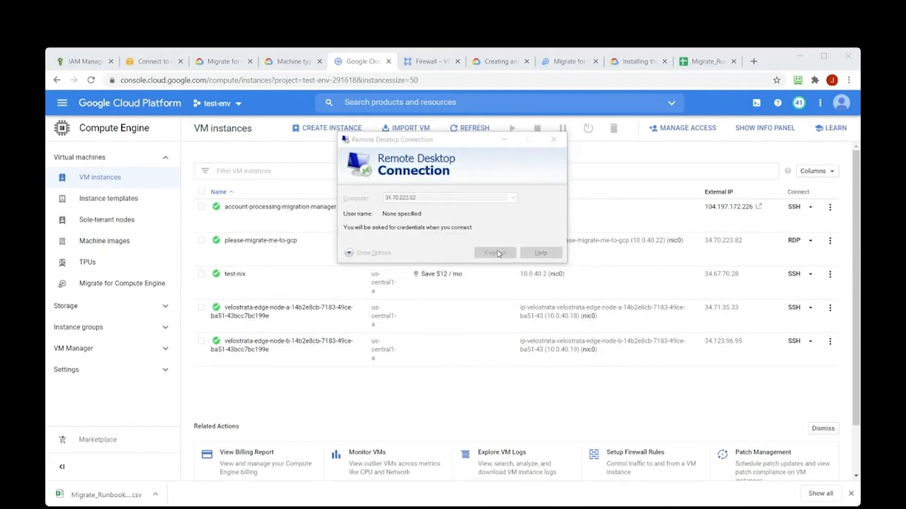
- Sign in to 34.70.223.82 as administrator with the account password and accept the certificate
text(administrator)
key(Tab)
key(ctrl+v)
click(426, 259)
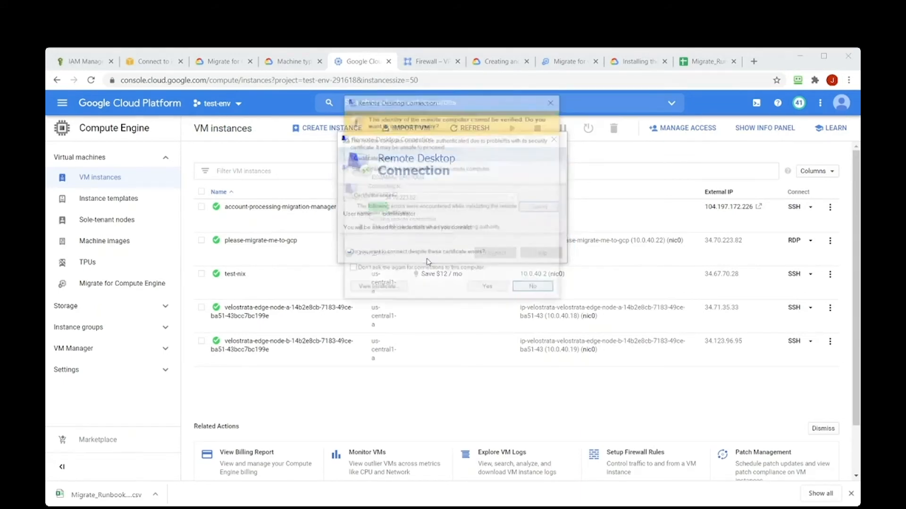
click(481, 289)
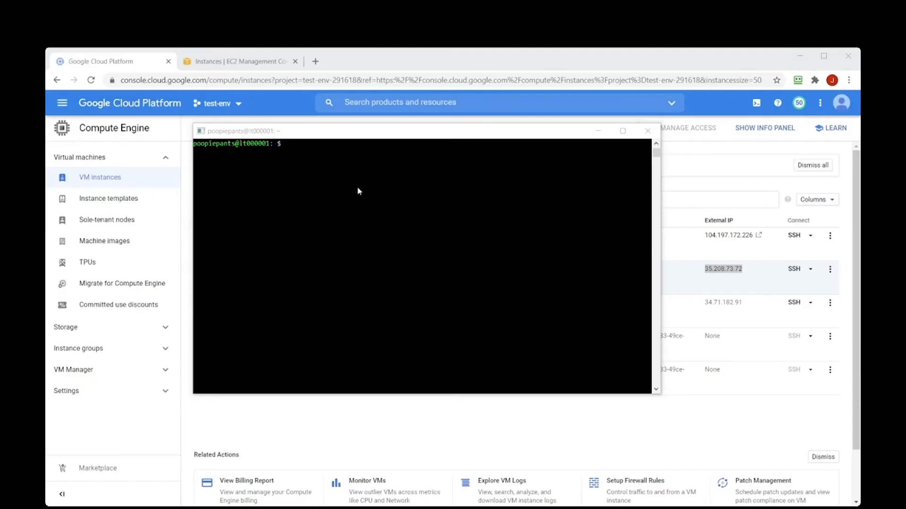
- Confirm the source EC2 instance is stopped, then bring the terminal forward
click(241, 68)
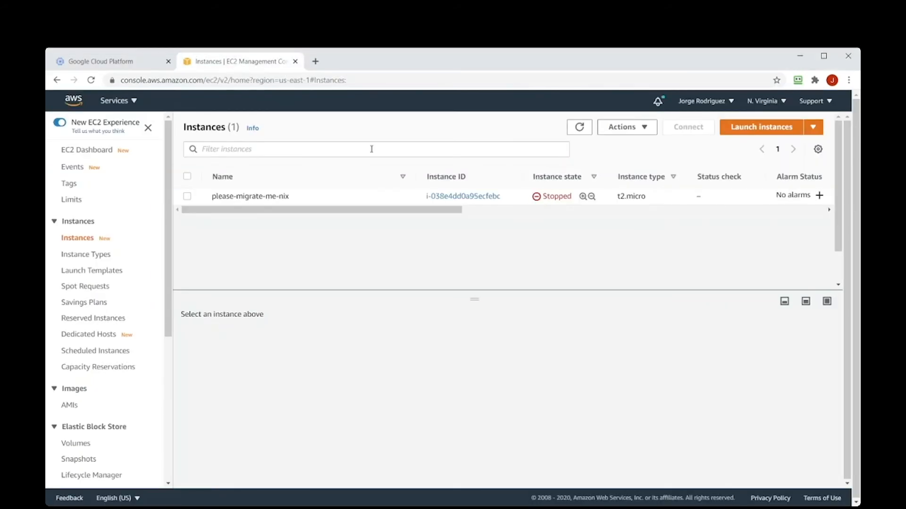
click(139, 66)
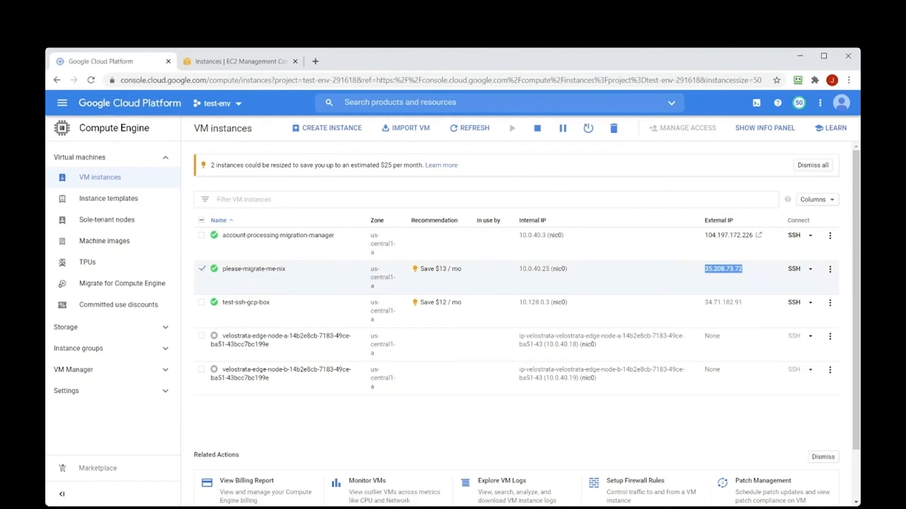
key(alt+Tab)
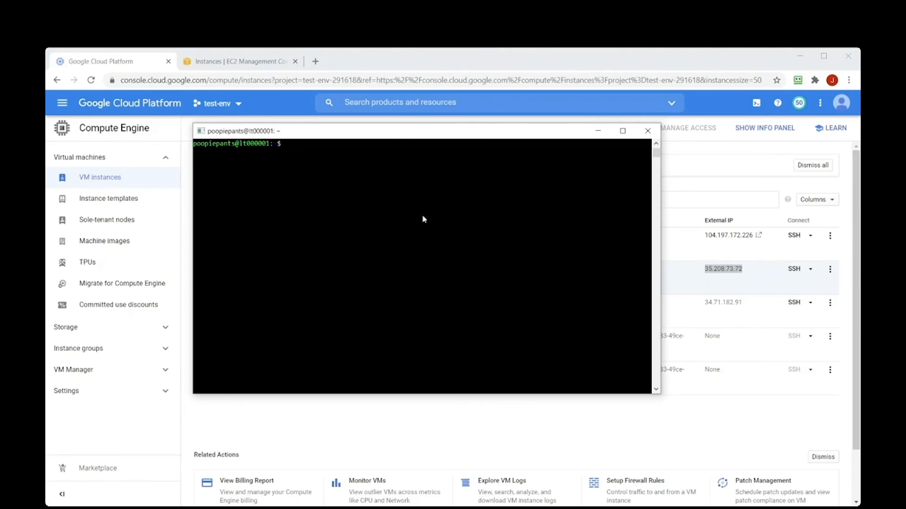
text(ssh -i jrguru-co.pem ec2-user@35.208.73.72)
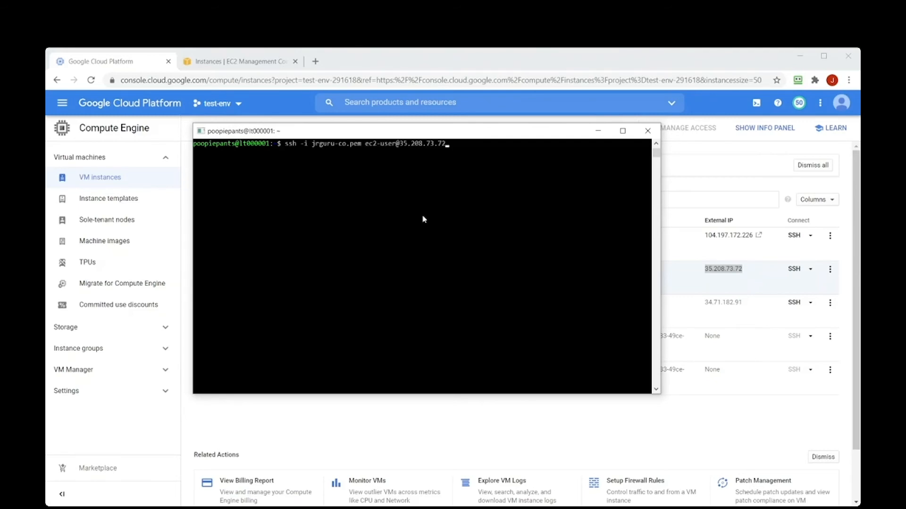
key(Return)
text(ls)
key(Return)
text(w00t!)
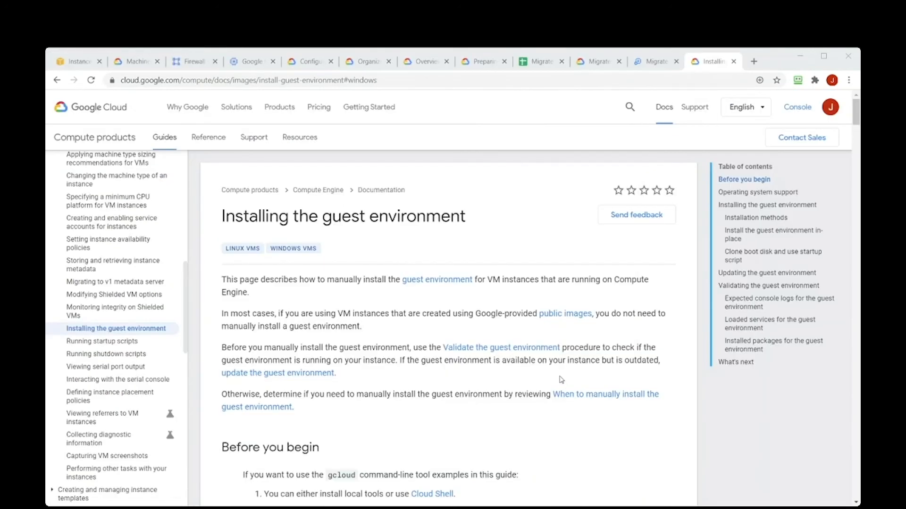
- Scroll the guest environment docs to the Windows GooGet steps, then return to the remote PowerShell prompt
scroll(561, 380, down, 5)
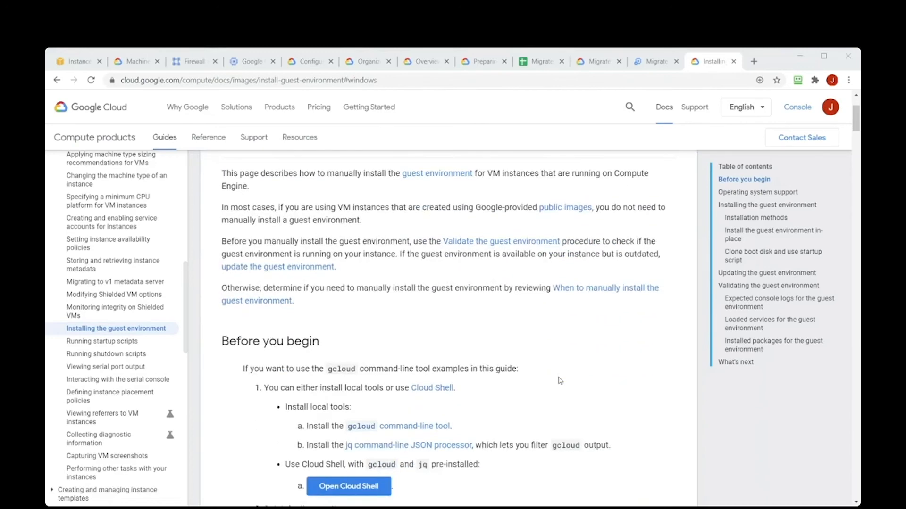
scroll(558, 383, down, 6)
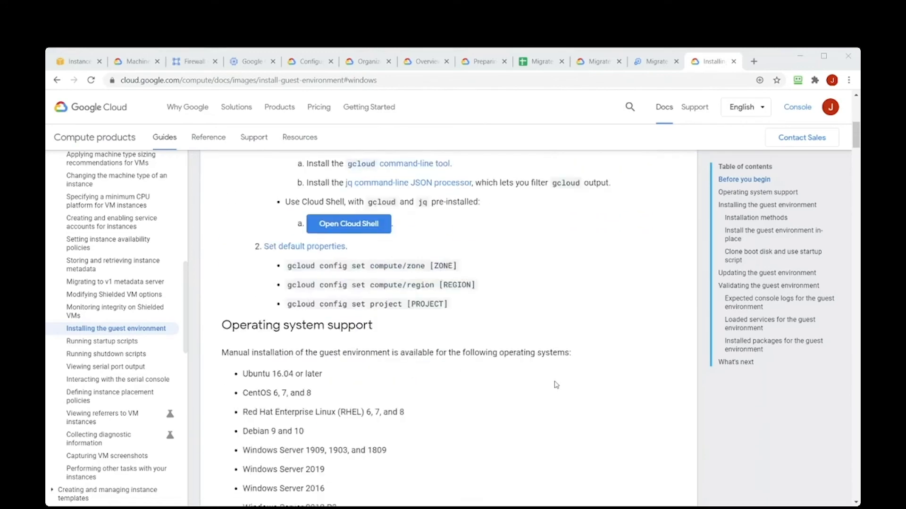
scroll(556, 385, down, 6)
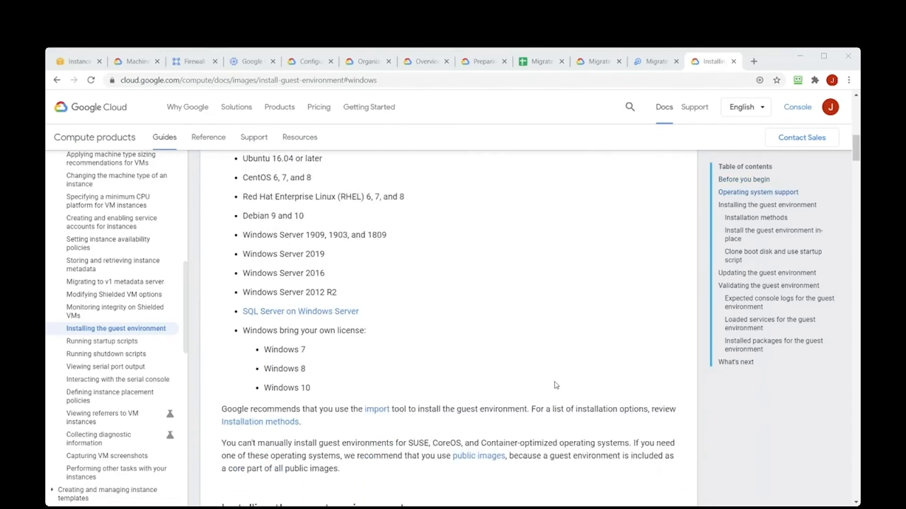
scroll(555, 387, down, 6)
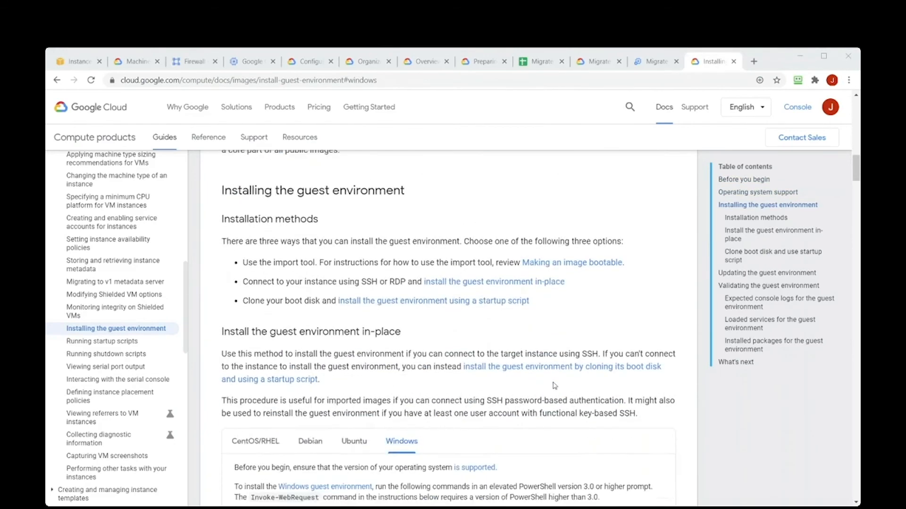
scroll(554, 386, down, 1)
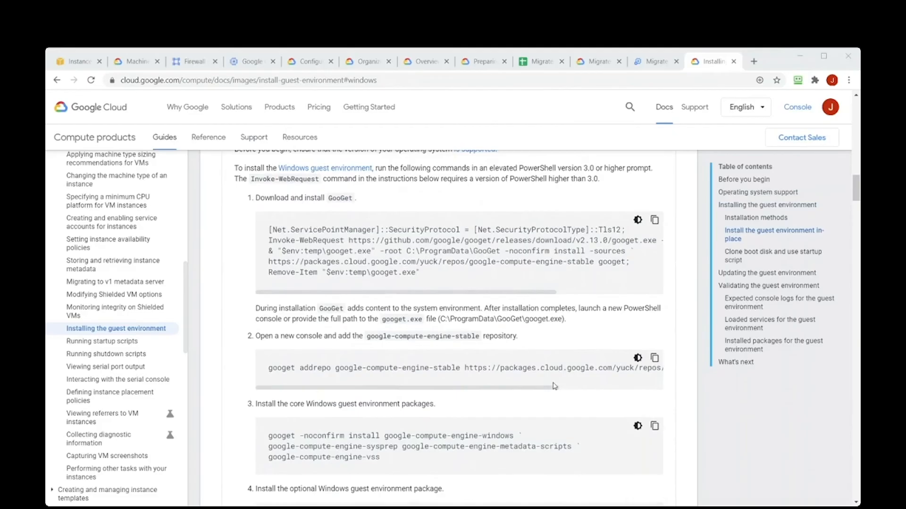
key(alt+Tab)
key(Escape)
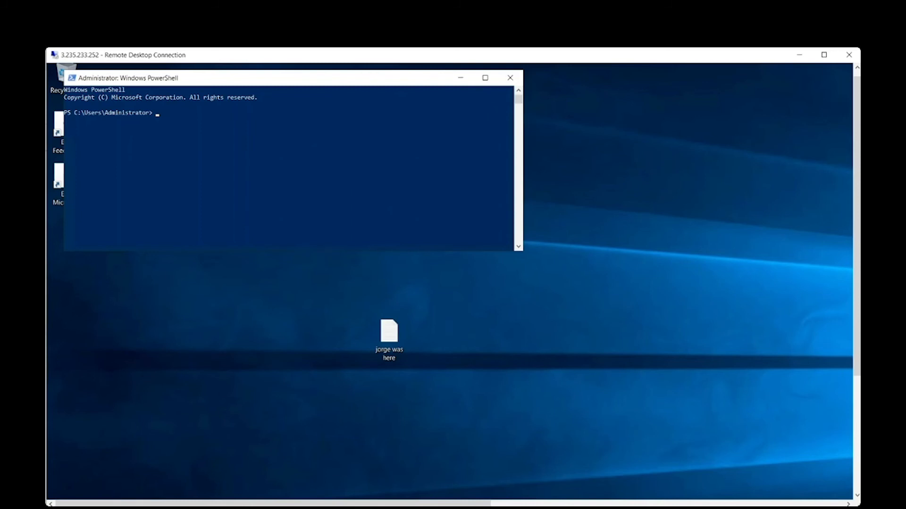
- Paste the Tls12 and Invoke-WebRequest googet.exe download commands into the remote PowerShell window
key(alt+Tab)
click(445, 254)
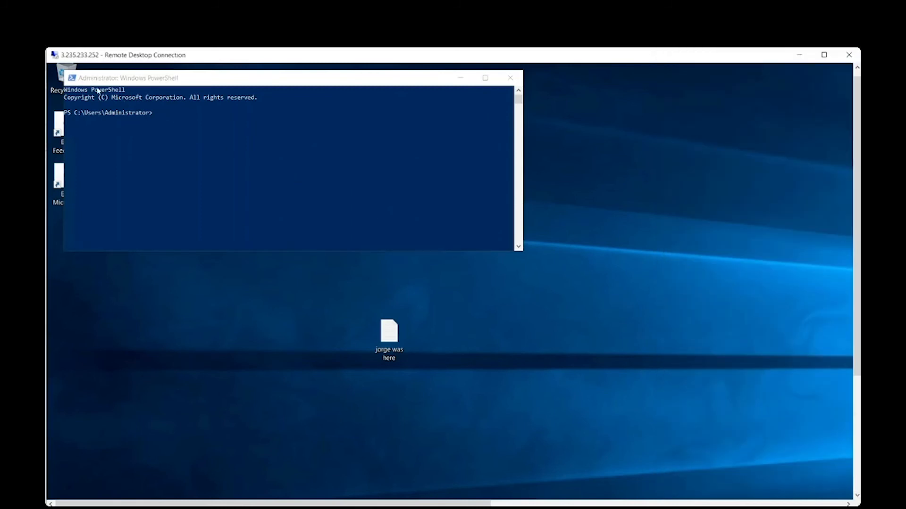
right_click(76, 80)
mouse_move(114, 155)
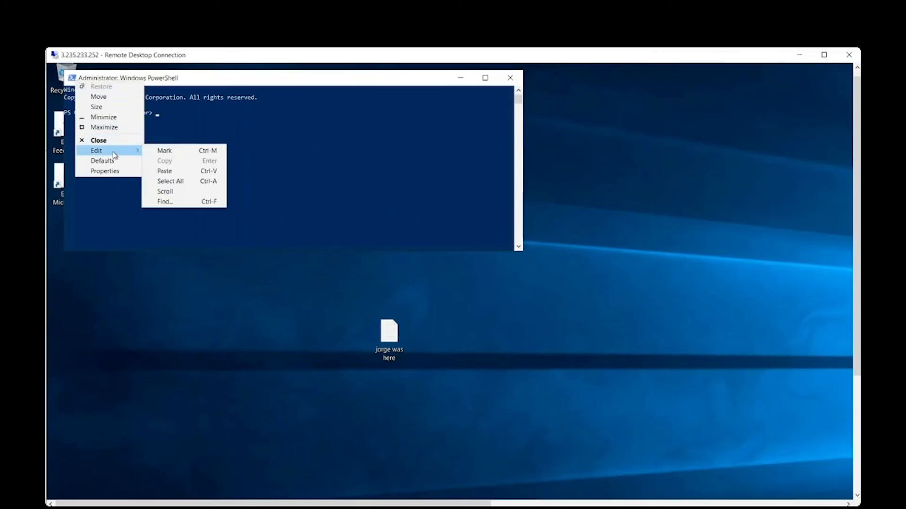
click(168, 171)
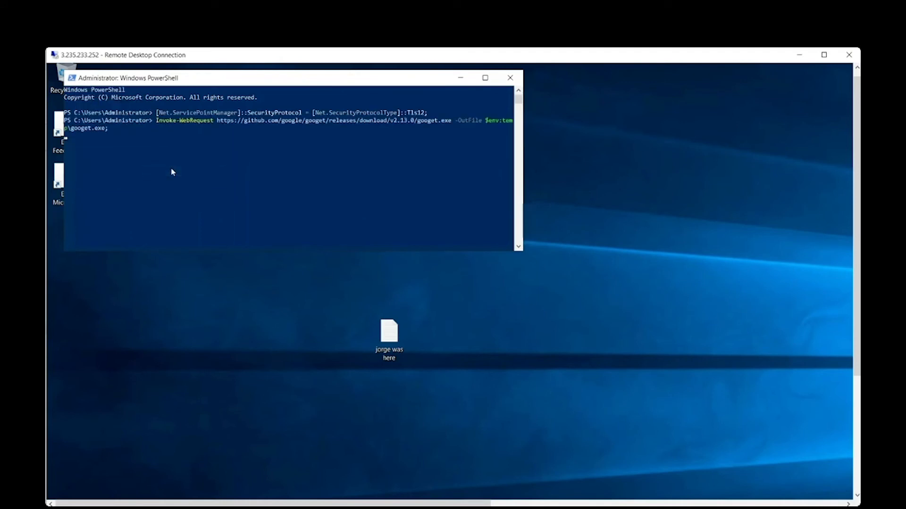
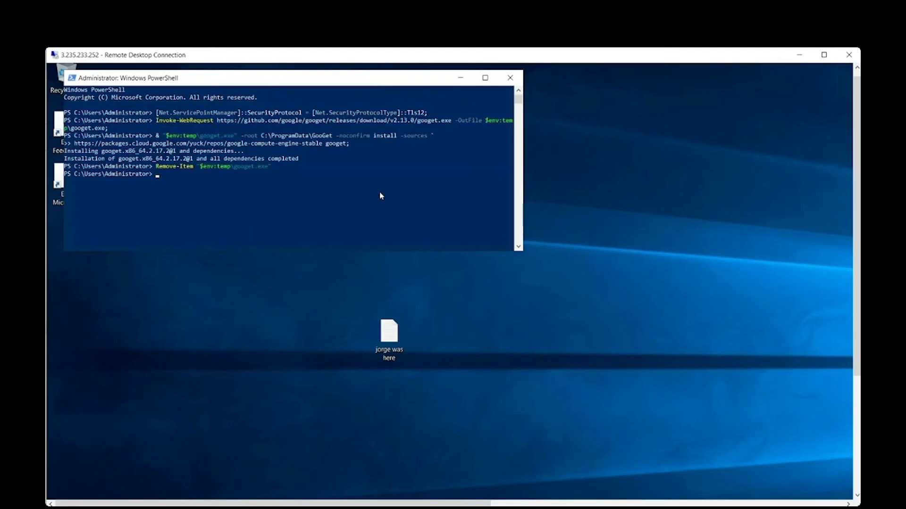
- Run googet addrepo google-compute-engine-stable, which fails because googet is not recognized
click(74, 80)
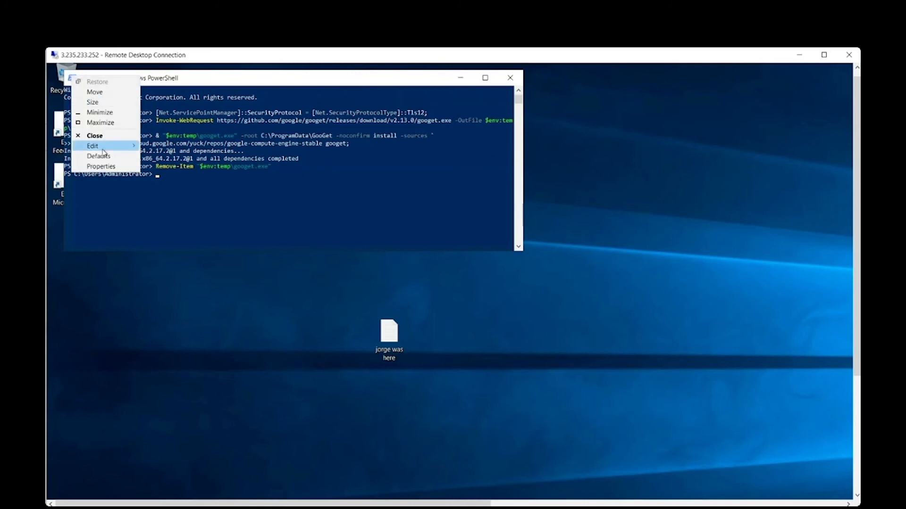
mouse_move(103, 149)
click(164, 169)
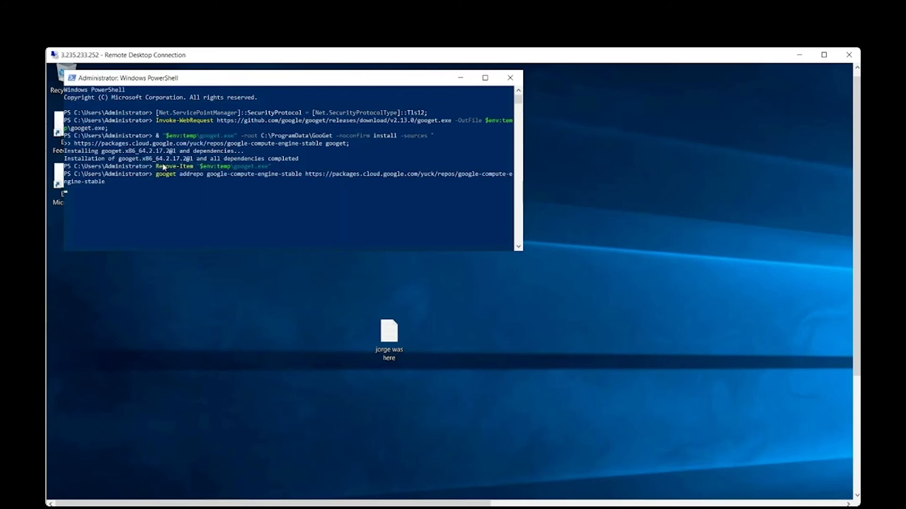
key(Return)
click(352, 162)
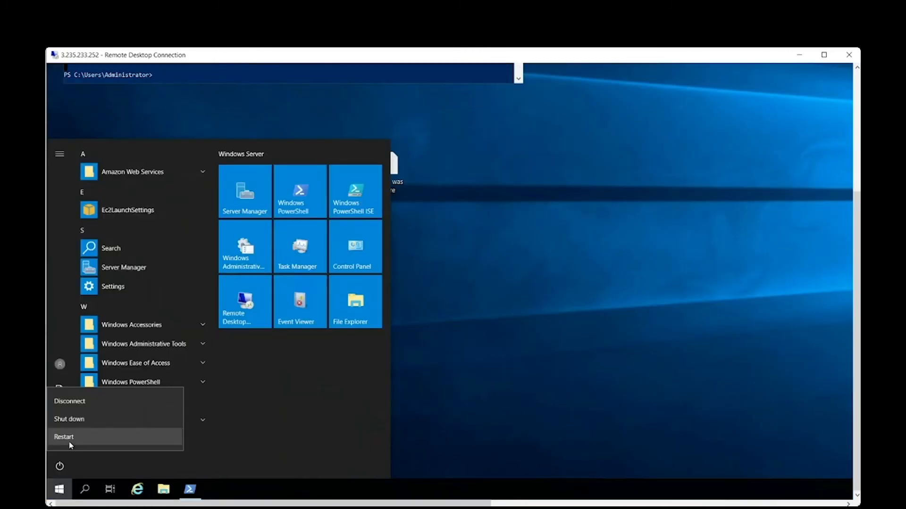
- Restart the remote Windows server with an unplanned reason and reopen a PowerShell console
click(70, 444)
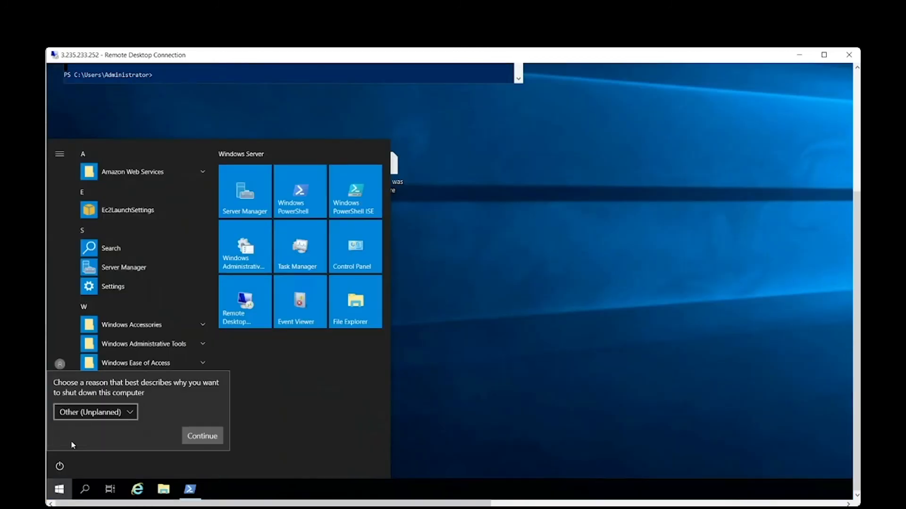
click(198, 432)
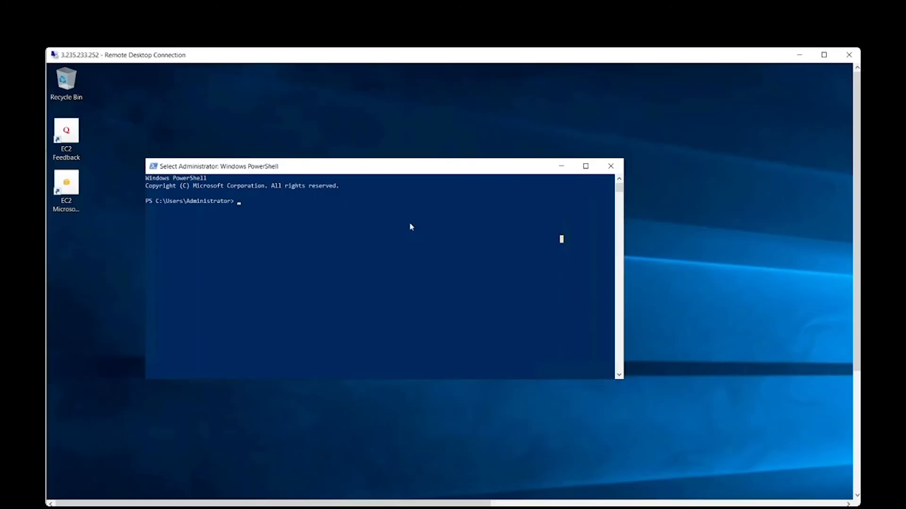
click(153, 166)
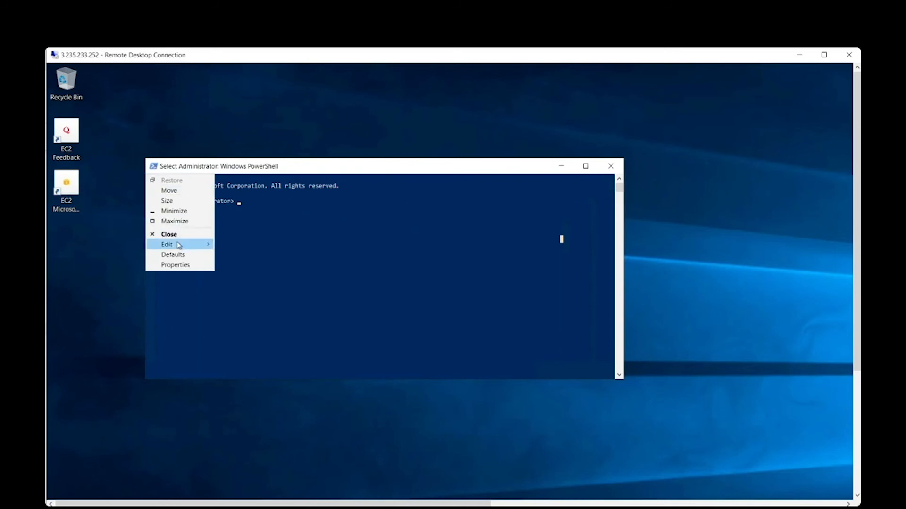
mouse_move(178, 245)
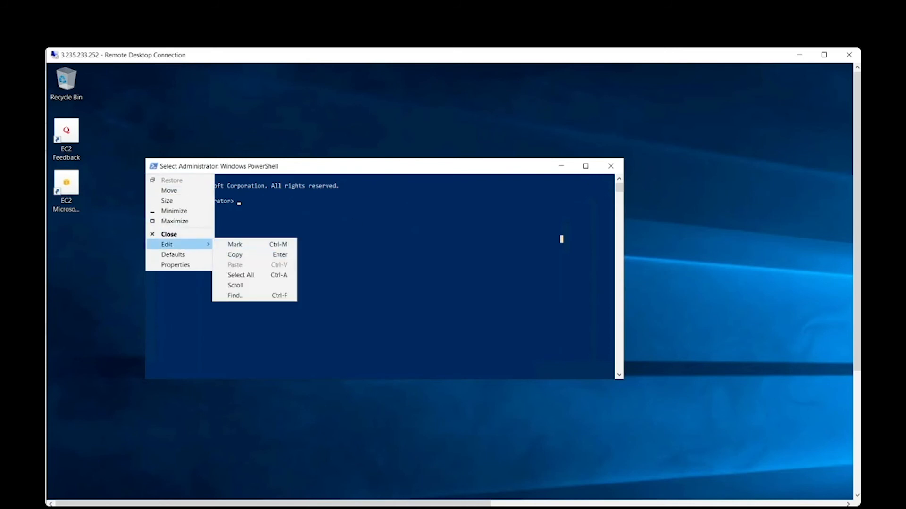
- Copy googet addrepo google-compute-engine-stable from the docs and run it in PowerShell
key(alt+Tab)
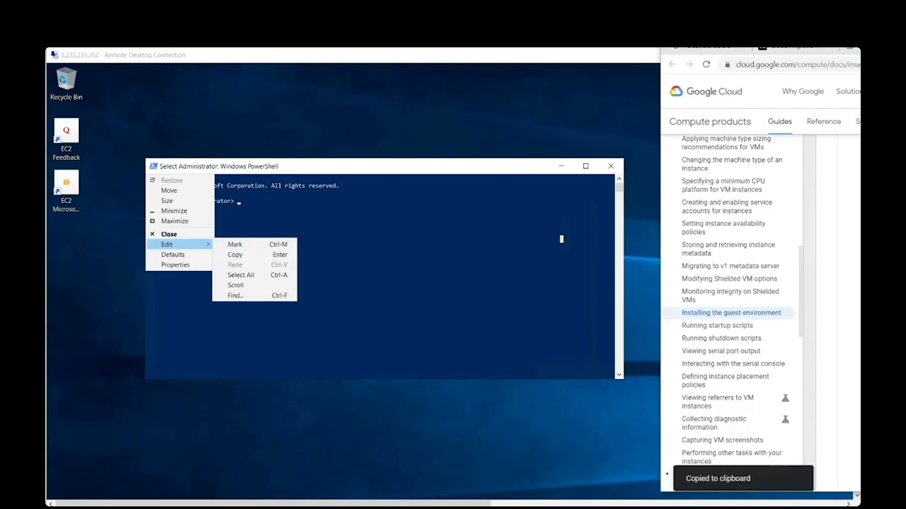
click(488, 184)
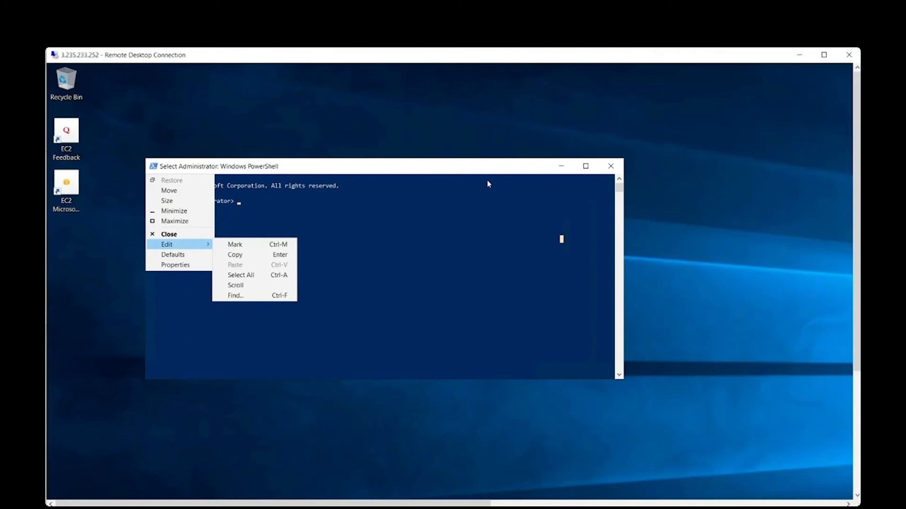
click(153, 166)
mouse_move(173, 236)
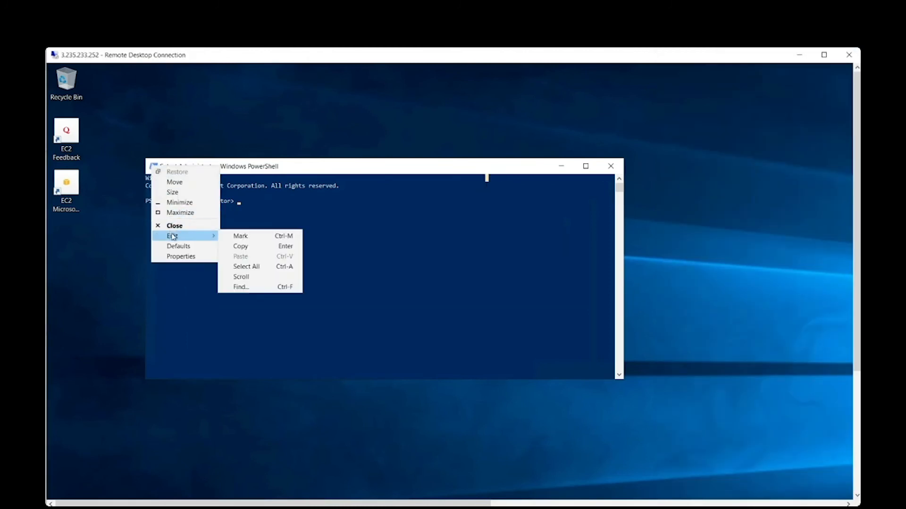
click(459, 226)
right_click(459, 227)
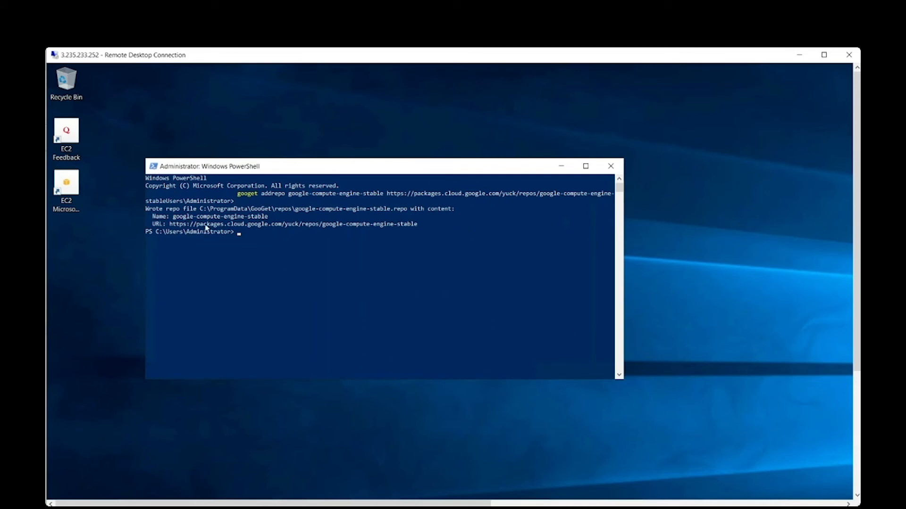
- Install the google-compute-engine-vss package with googet -noconfirm install
click(153, 166)
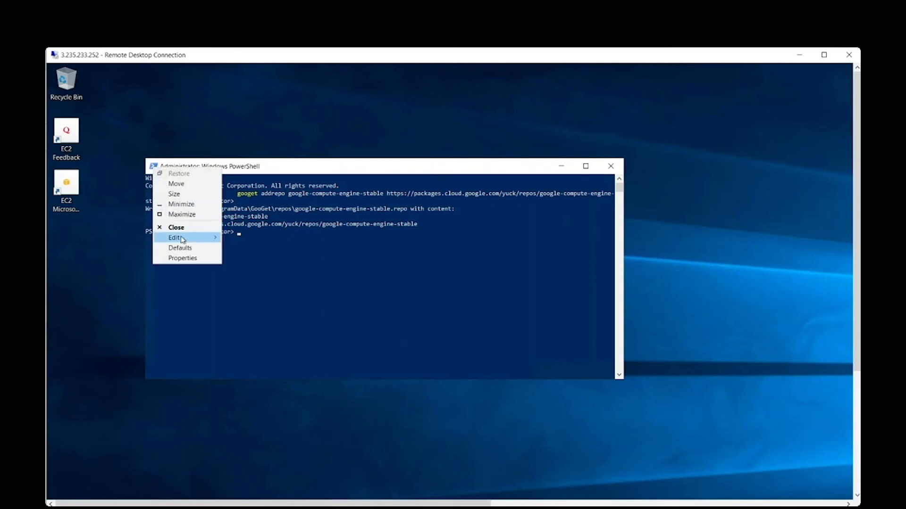
mouse_move(183, 240)
click(251, 258)
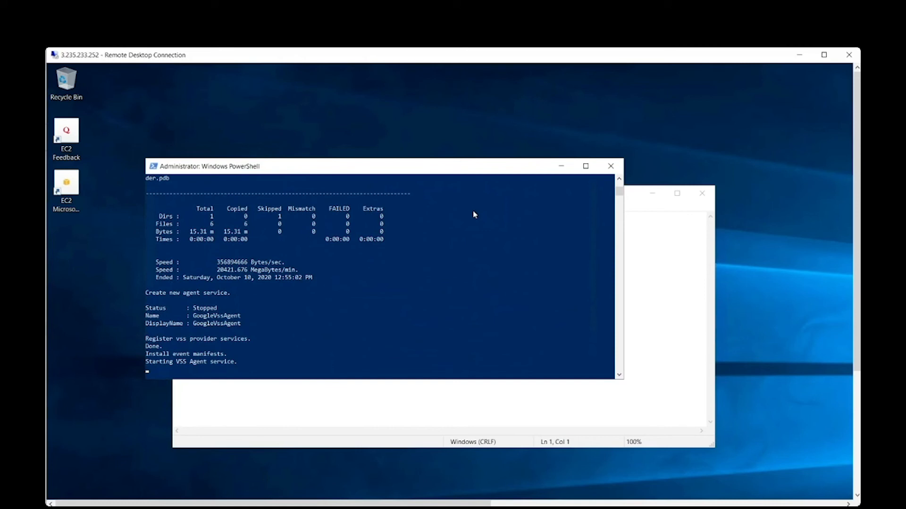
- Paste and run googet -noconfirm install google-compute-engine-auto-updater
key(ctrl+v)
click(371, 278)
key(Escape)
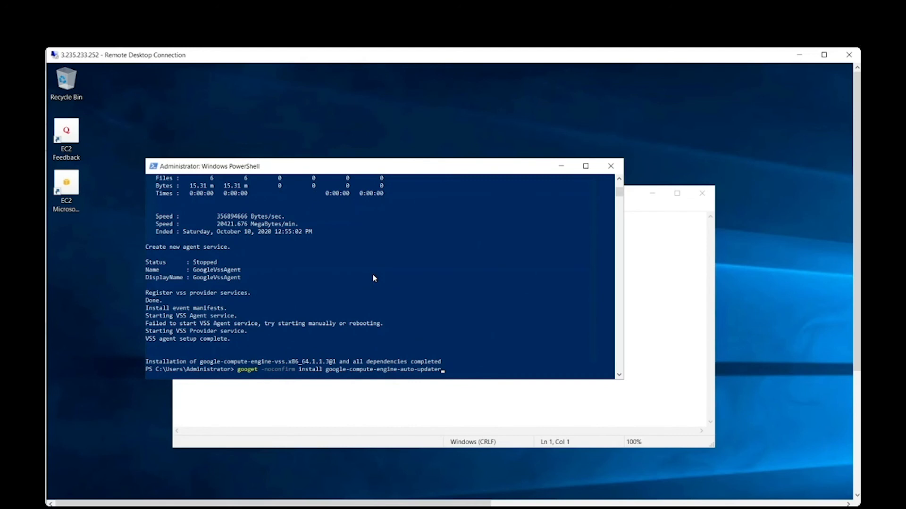
key(Return)
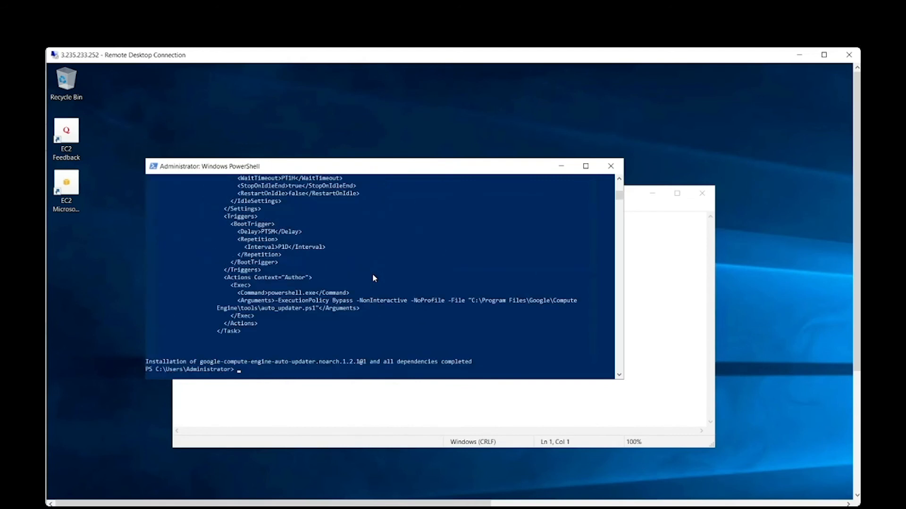